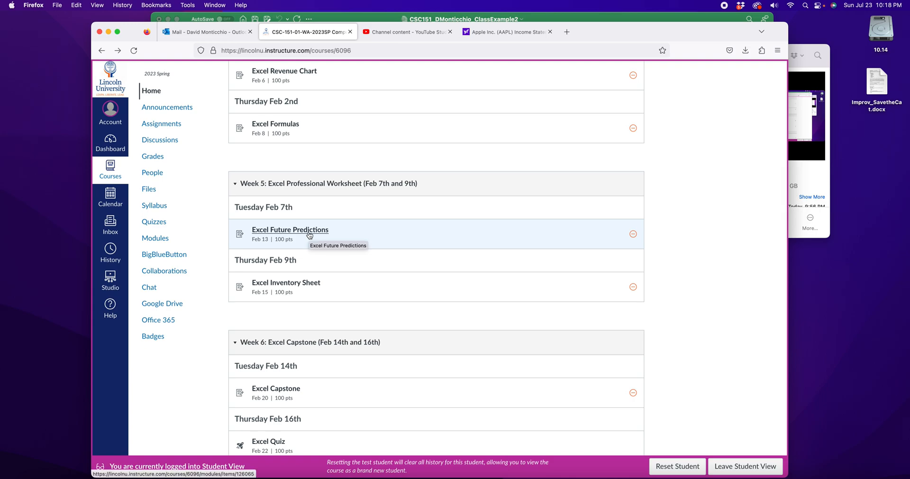
Step: Open the Excel Future Predictions assignment and view the finished example in its instructional packet
left_click(309, 235)
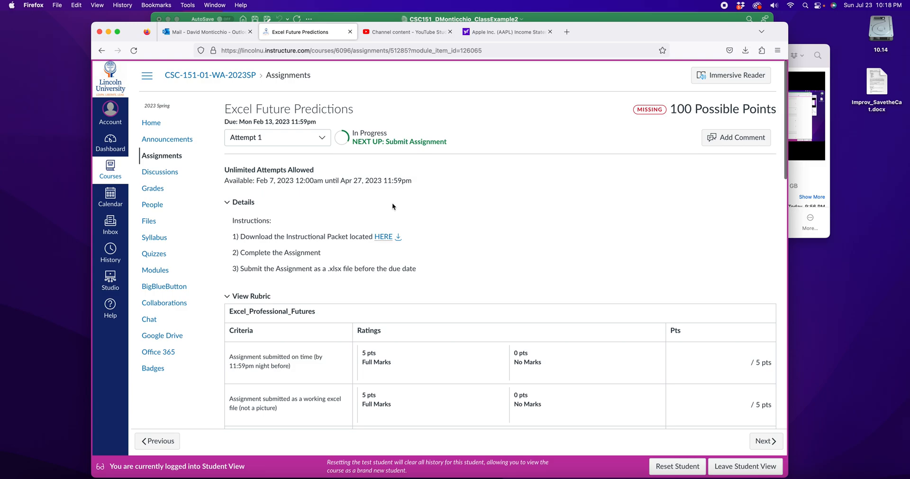
left_click(385, 237)
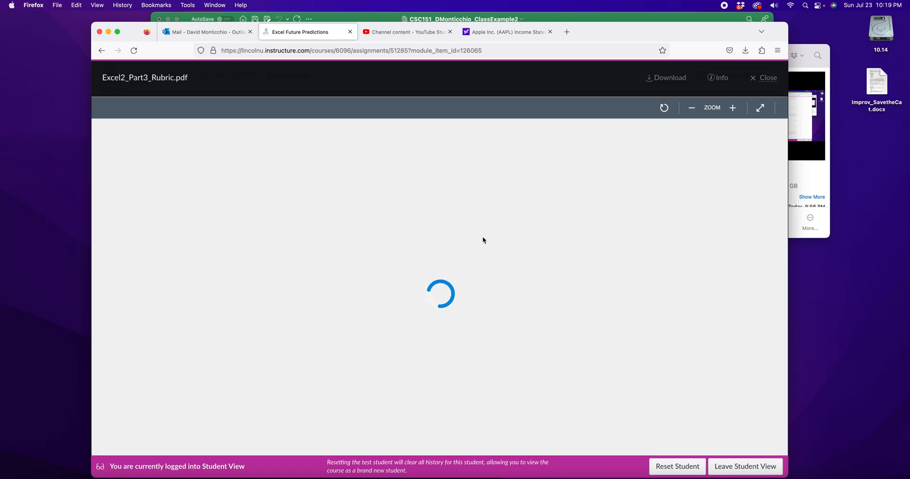
scroll(511, 229, "down", 10)
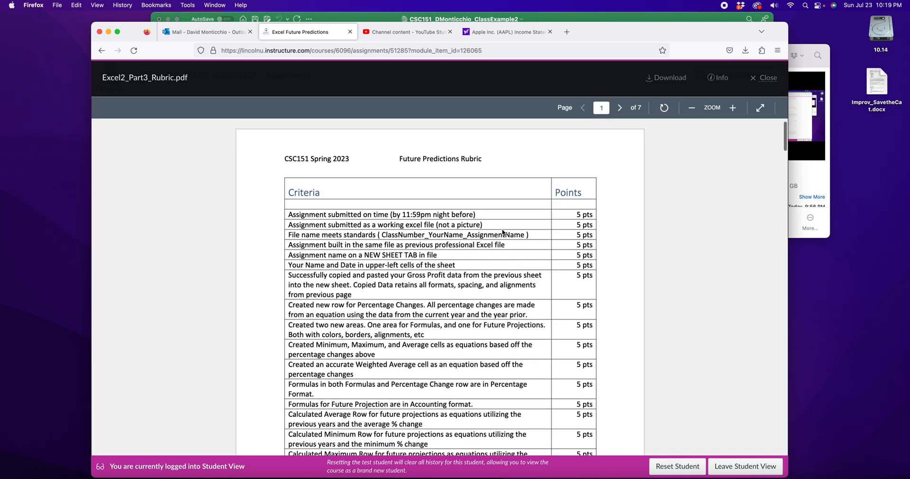
scroll(502, 228, "down", 6)
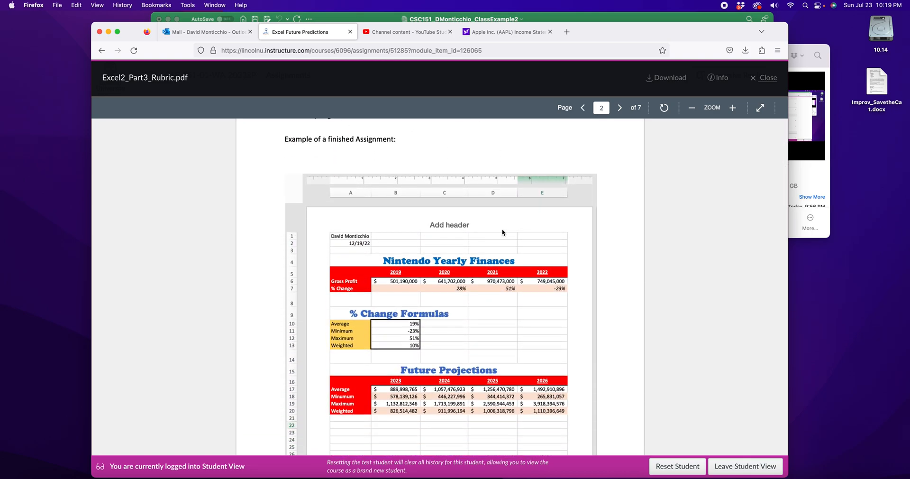
scroll(502, 230, "down", 1)
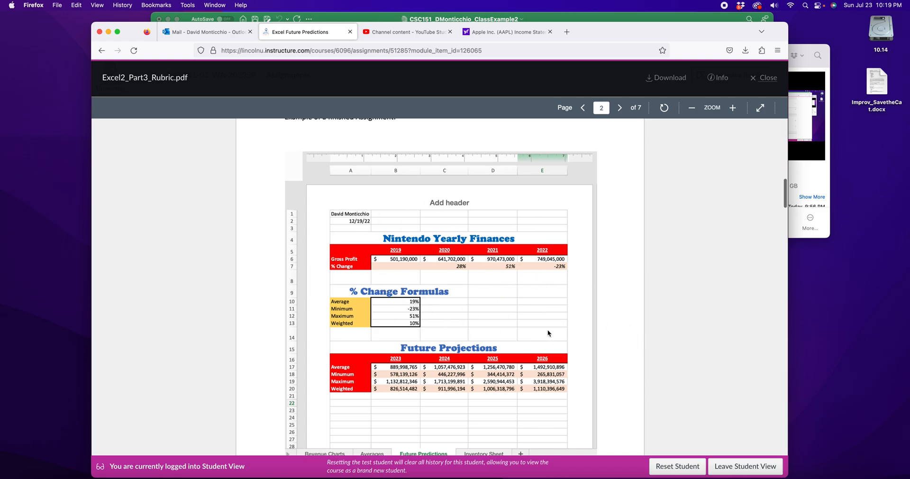
scroll(527, 294, "down", 2)
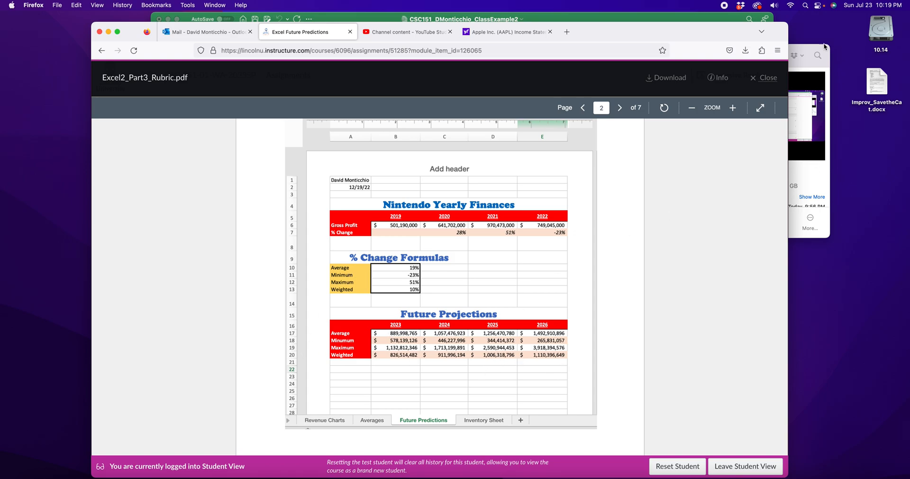
Step: Switch to the Excel workbook and add a new sheet named Future Predictions followed by the author's surname
left_click(615, 21)
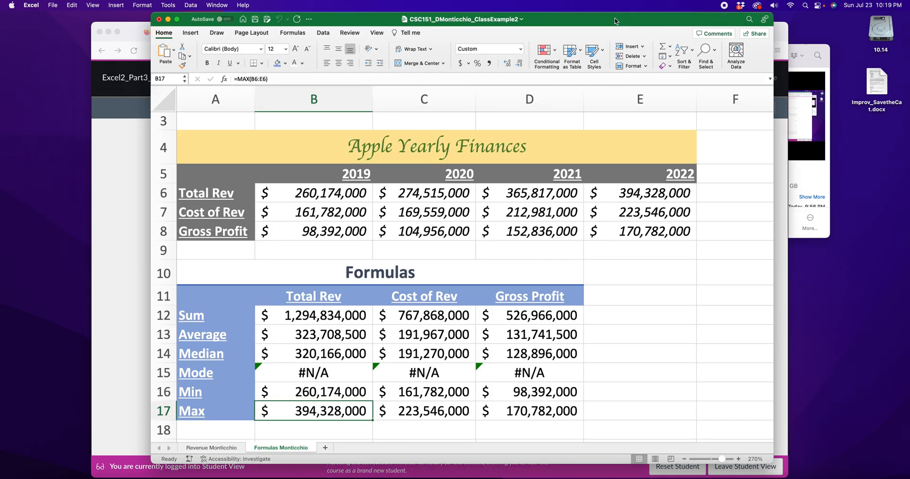
left_click(325, 447)
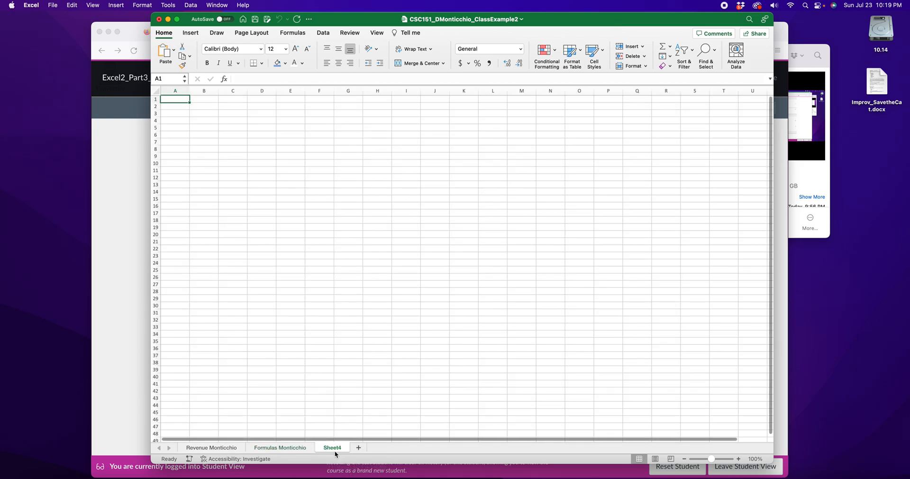
right_click(331, 448)
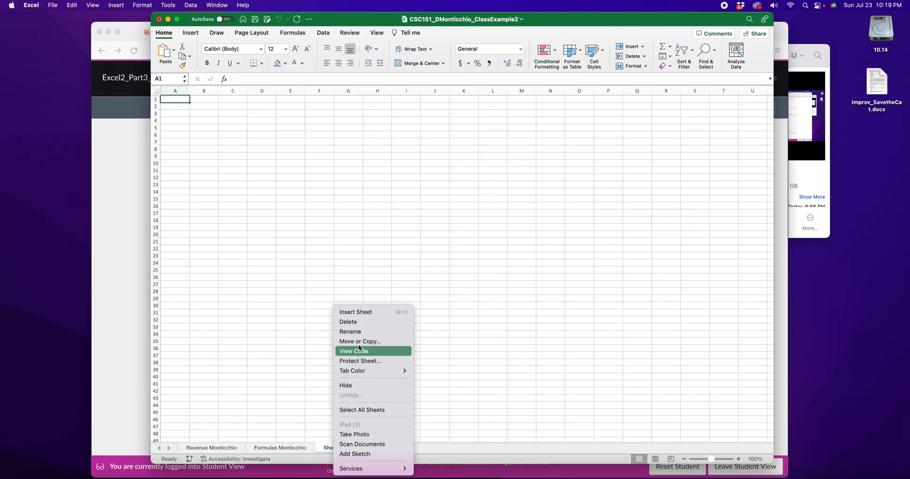
left_click(355, 332)
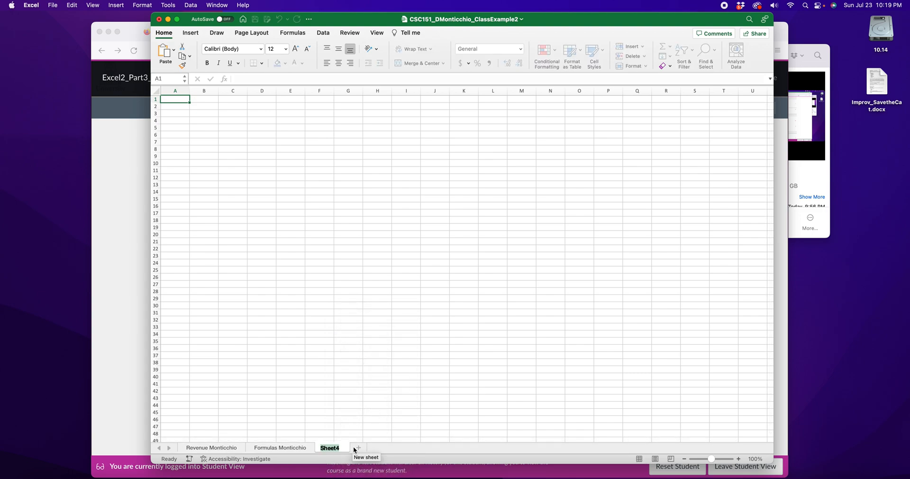
type("Future Predictions Monticchio")
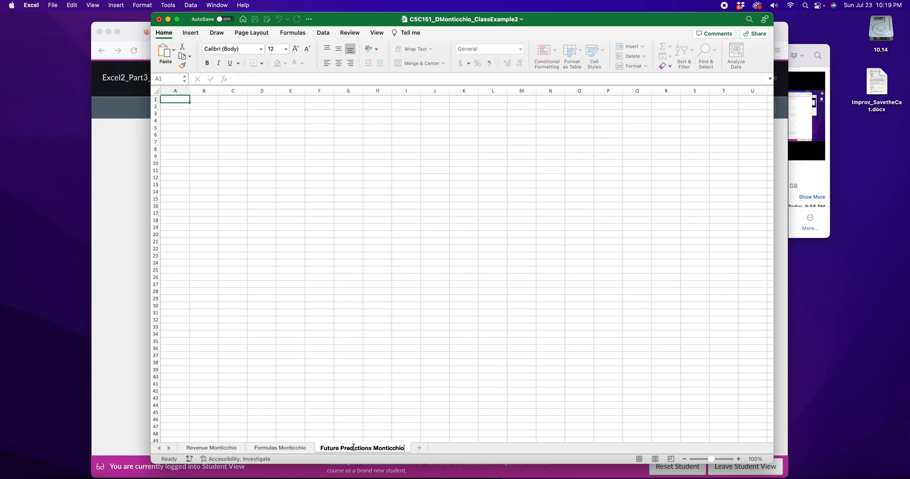
key("Return")
Step: Enter the author's full name in cell A1 and the date 7/23/23 in cell A2
double_click(186, 99)
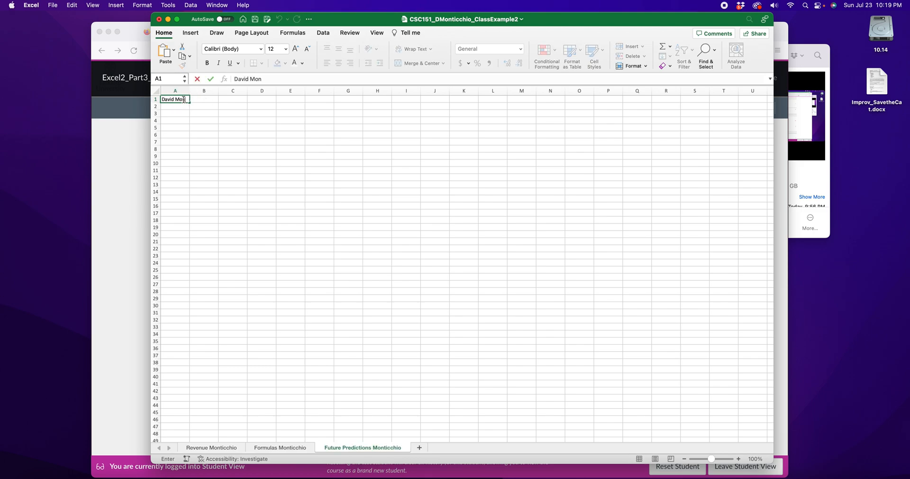
type("David Monticchio")
key("Return")
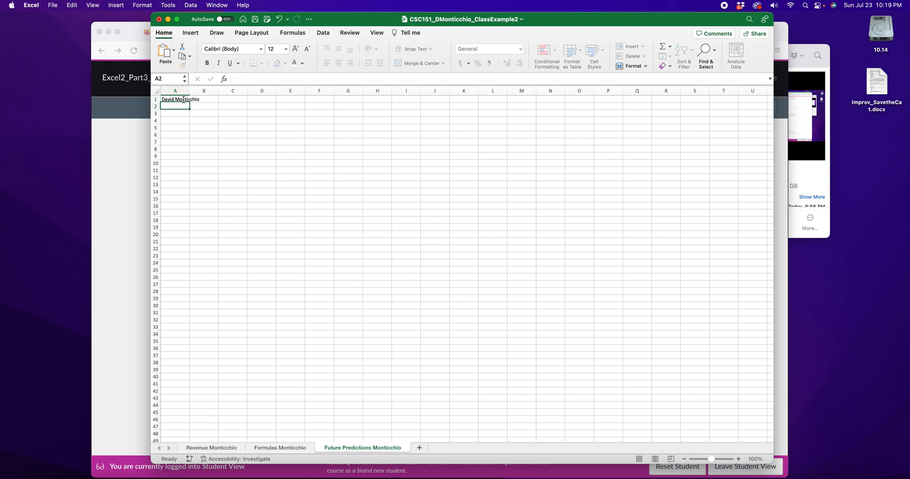
type("7/23/23")
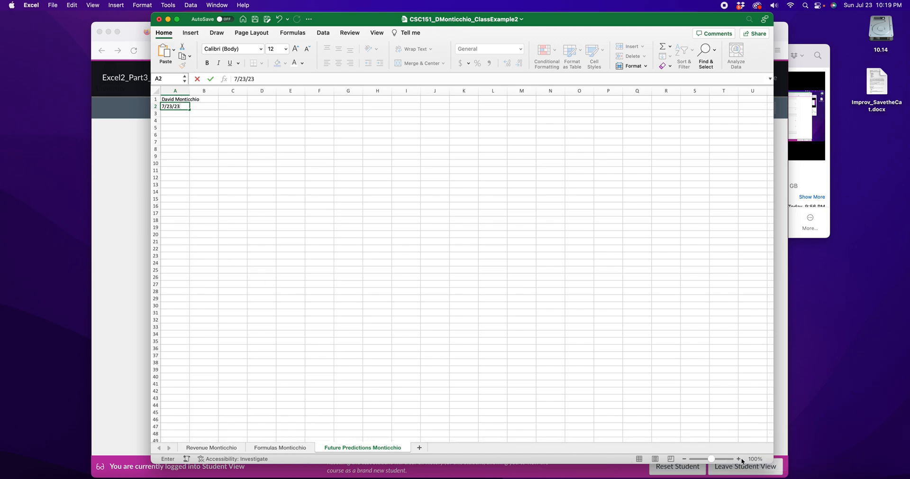
left_click_drag(714, 460, 727, 459)
left_click(635, 374)
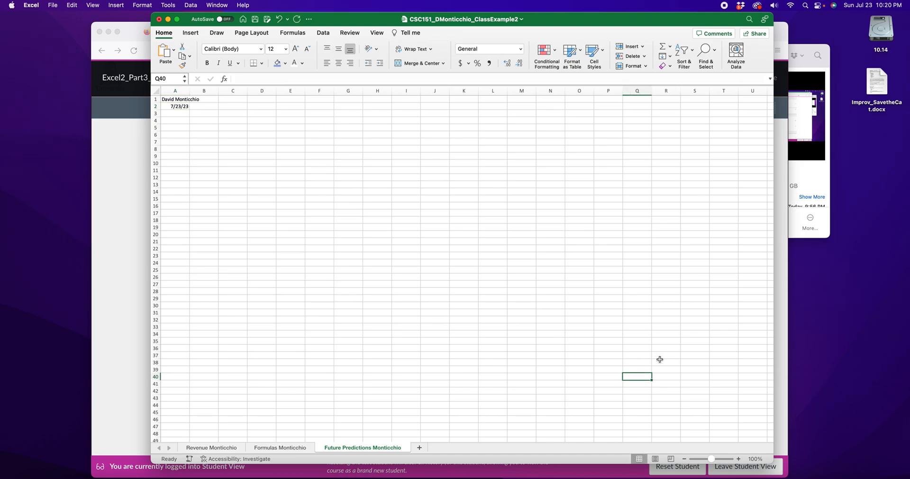
Step: Copy the Apple Yearly Finances table in A4:E8 from the Formulas sheet into cell A4 of the Future Predictions sheet
left_click(196, 112)
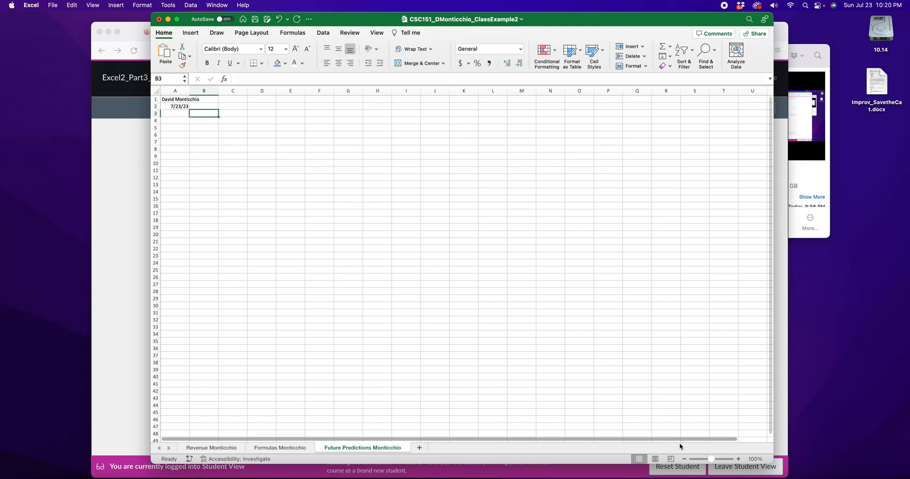
left_click_drag(711, 458, 730, 459)
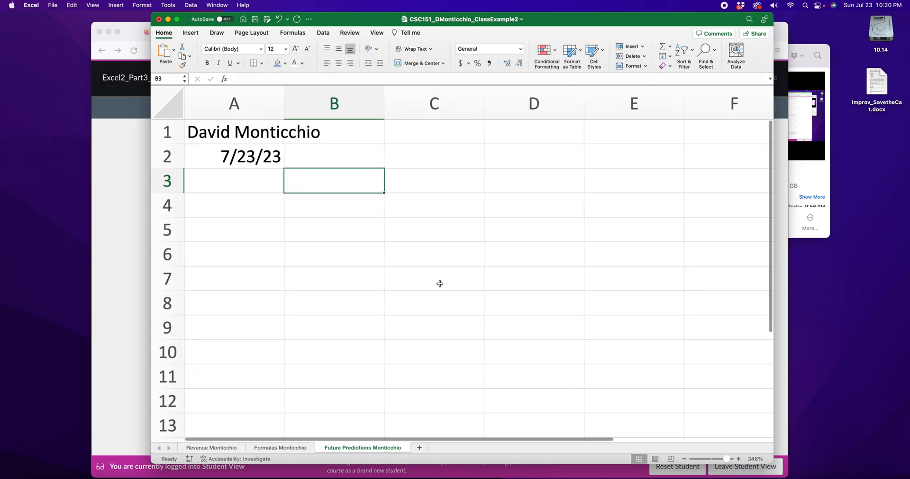
scroll(355, 235, "down", 2)
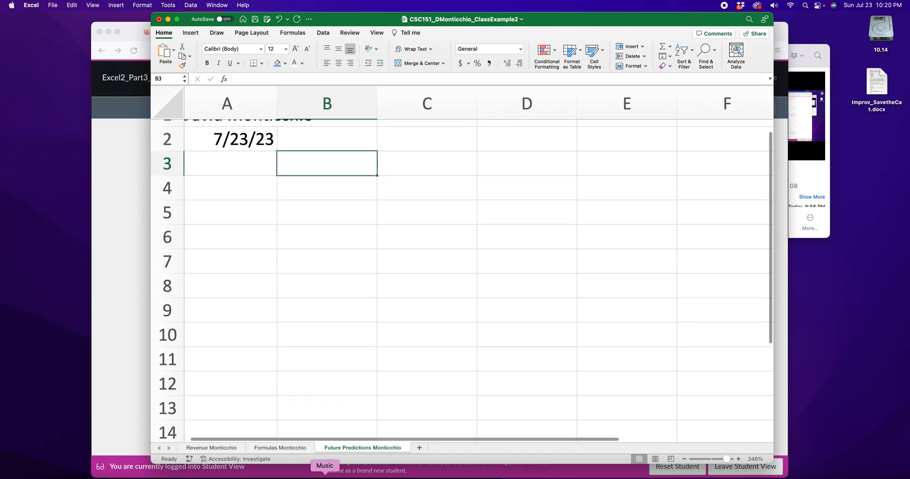
left_click(280, 447)
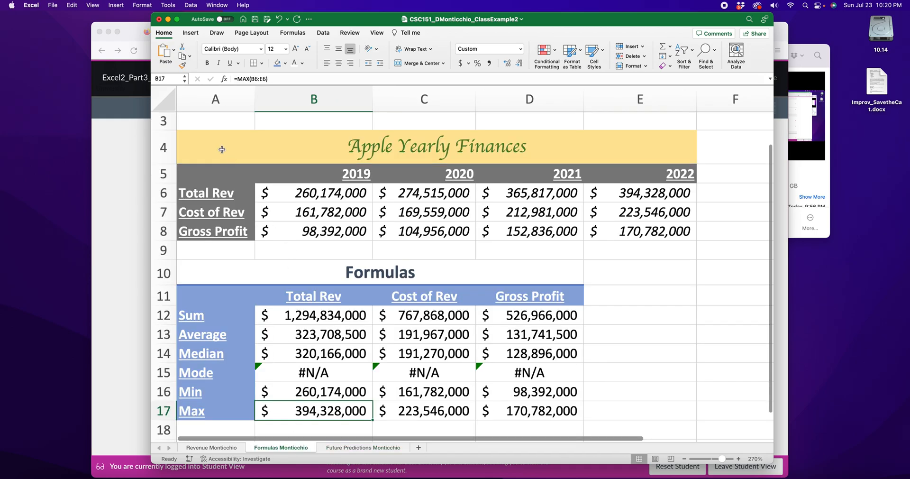
left_click_drag(212, 155, 590, 230)
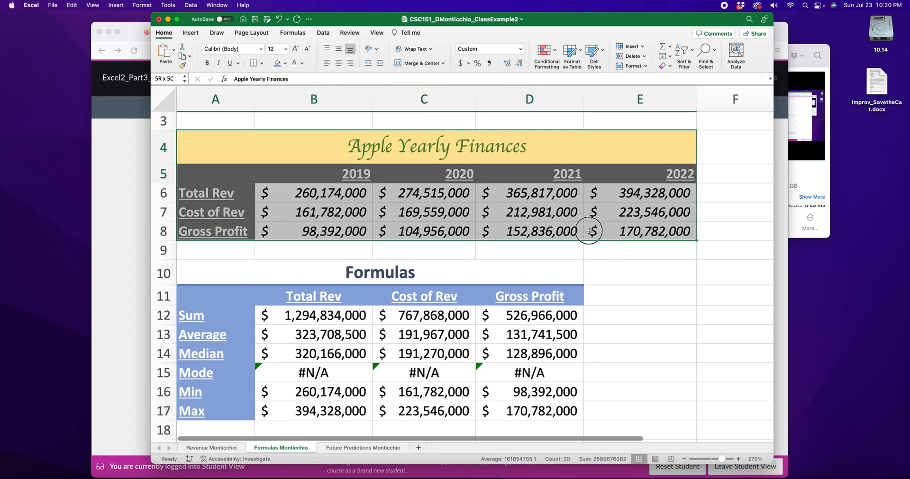
right_click(344, 162)
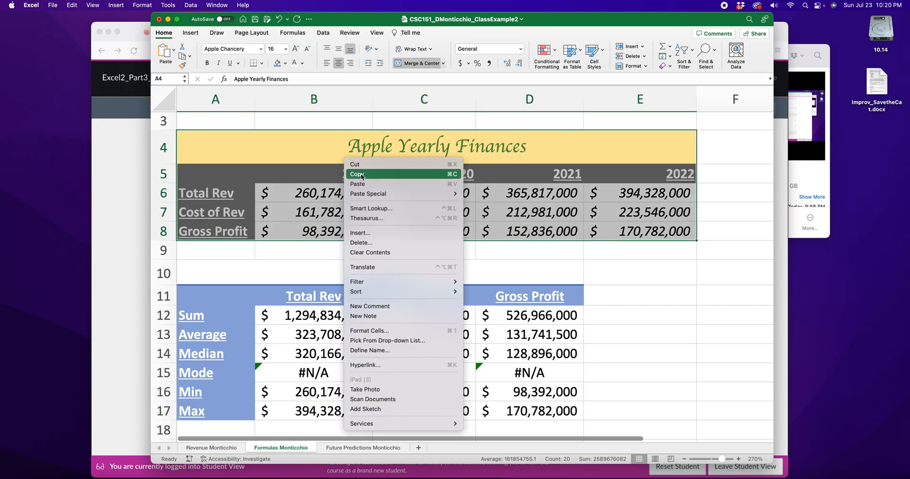
left_click(359, 165)
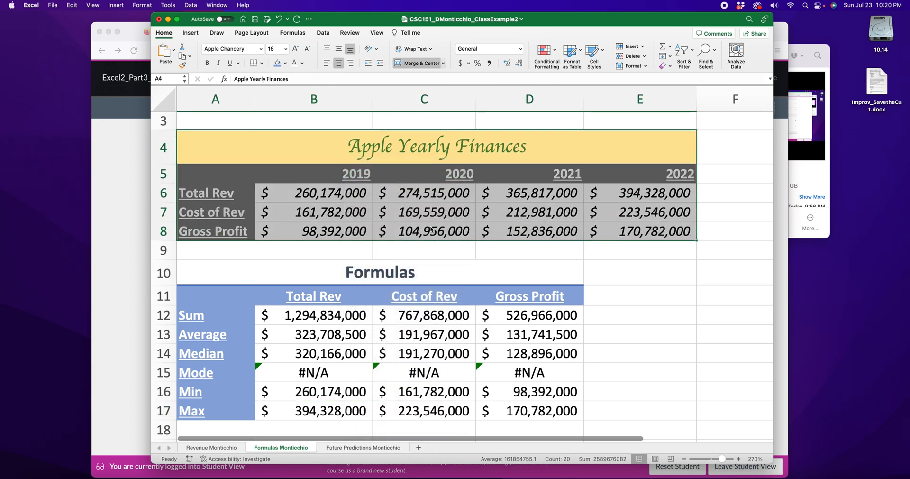
left_click(361, 447)
left_click(239, 188)
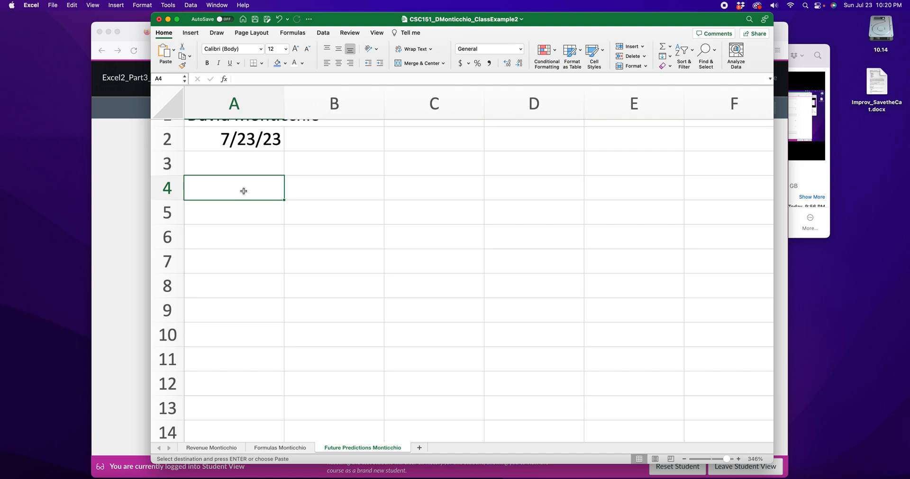
right_click(244, 190)
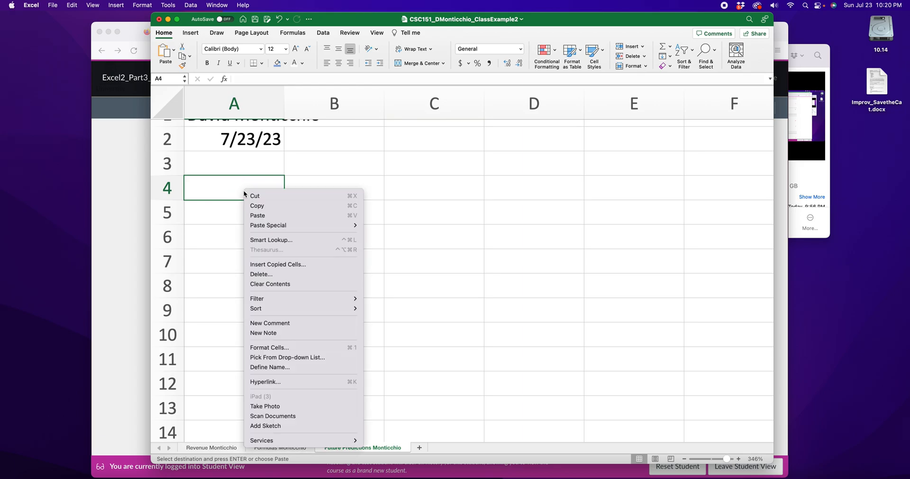
left_click(262, 216)
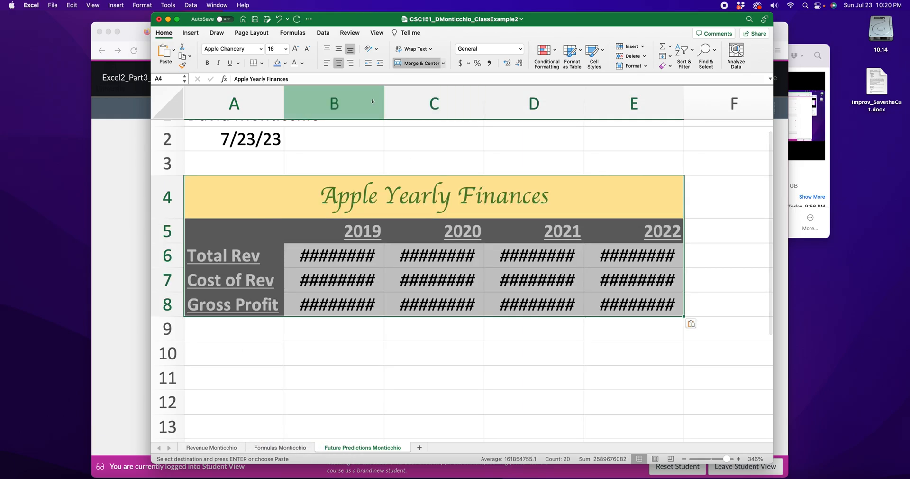
Step: Widen columns B through E so the pasted dollar amounts fit in their cells
left_click_drag(373, 101, 416, 101)
left_click_drag(514, 101, 574, 102)
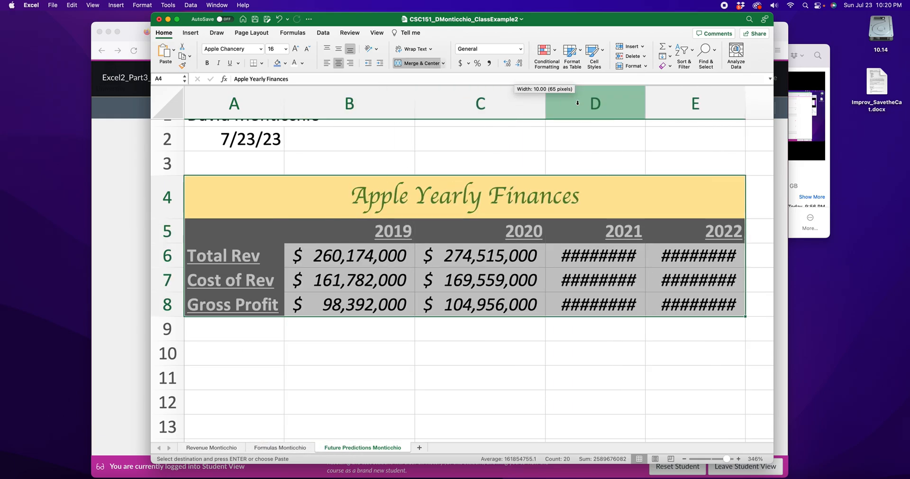
left_click_drag(646, 98, 719, 105)
scroll(622, 171, "right", 3)
left_click(631, 286)
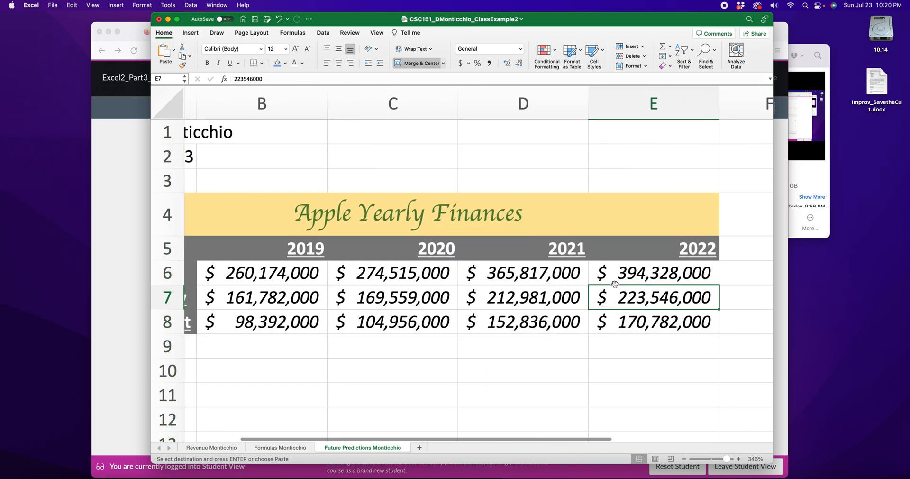
Step: Examine the 2019 Gross Profit formula and compare the table's rows with the finished example in the assignment packet
left_click(550, 270)
key("Down")
key("Down")
left_click(684, 459)
left_click(684, 459)
left_click(684, 459)
left_click(684, 459)
left_click(684, 459)
left_click(683, 459)
left_click(684, 459)
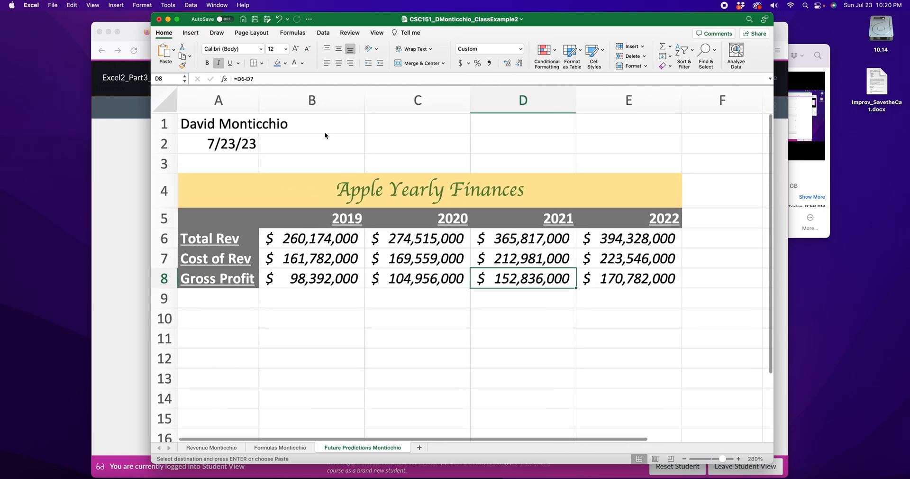
left_click(330, 247)
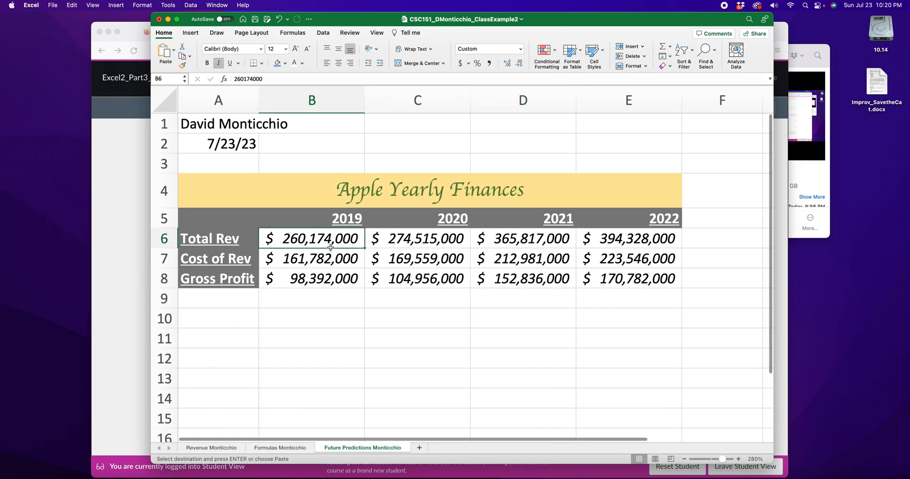
left_click(324, 279)
type("=B6-B7")
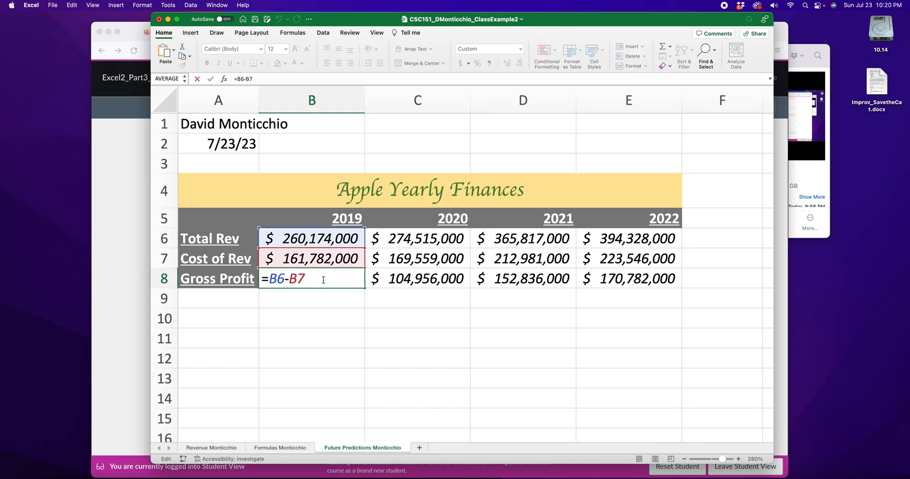
left_click(143, 209)
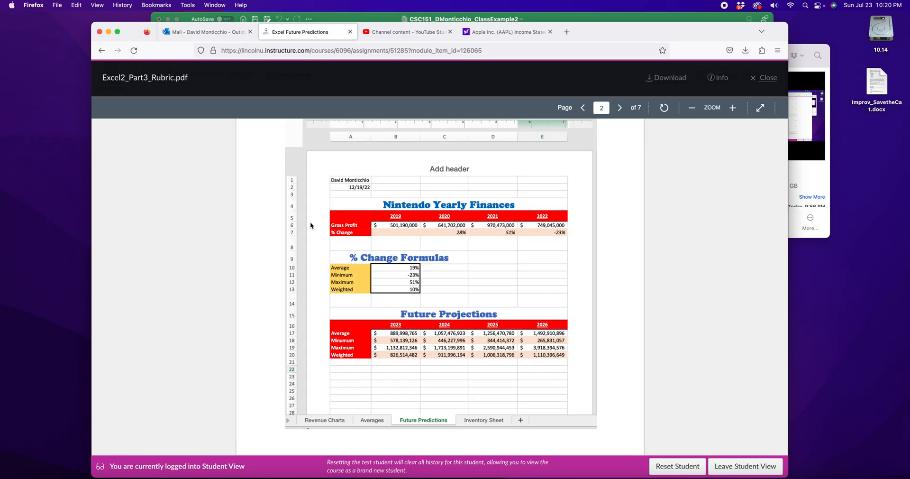
left_click(617, 17)
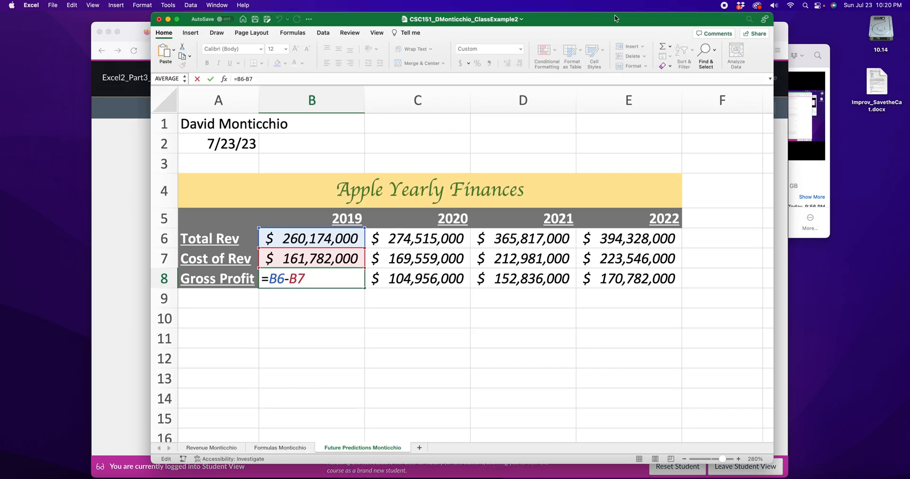
Step: Delete the entire Total Rev row from the pasted table and inspect the 2019 Gross Profit formula
left_click(164, 238)
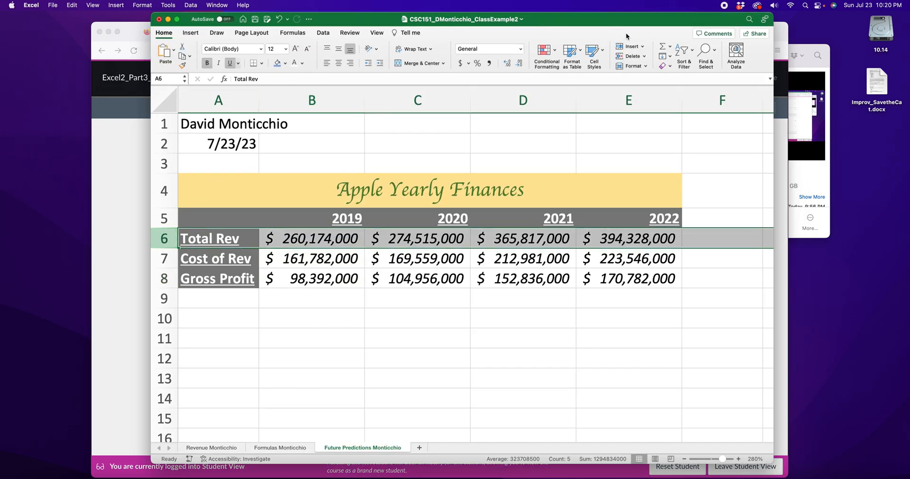
left_click(633, 57)
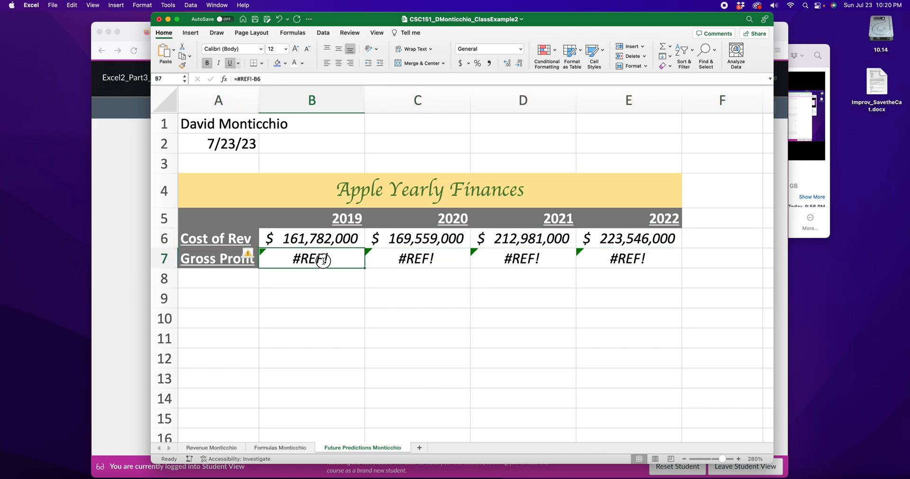
double_click(318, 260)
mouse_move(302, 257)
left_mouse_down()
mouse_move(276, 258)
mouse_move(310, 258)
left_mouse_up()
Step: Try deleting the entire Cost of Rev row from the pasted table, then inspect and edit the 2019 Gross Profit formula
left_click(171, 238)
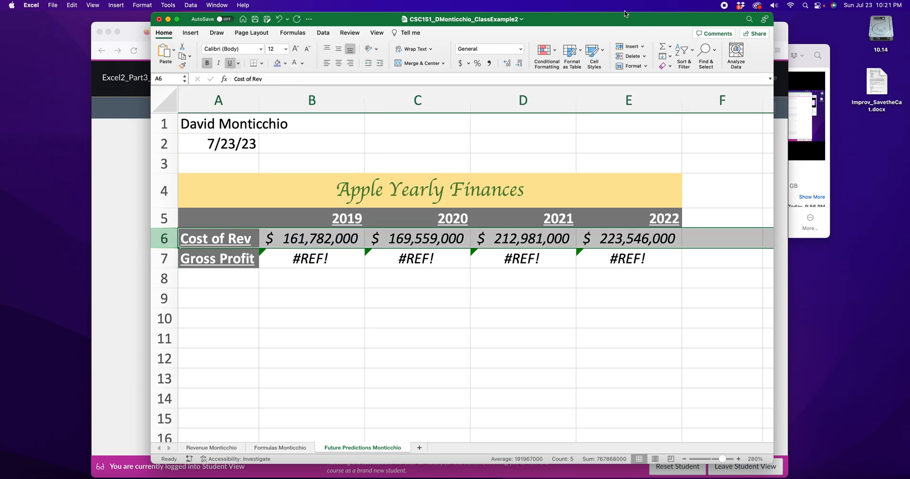
left_click(630, 56)
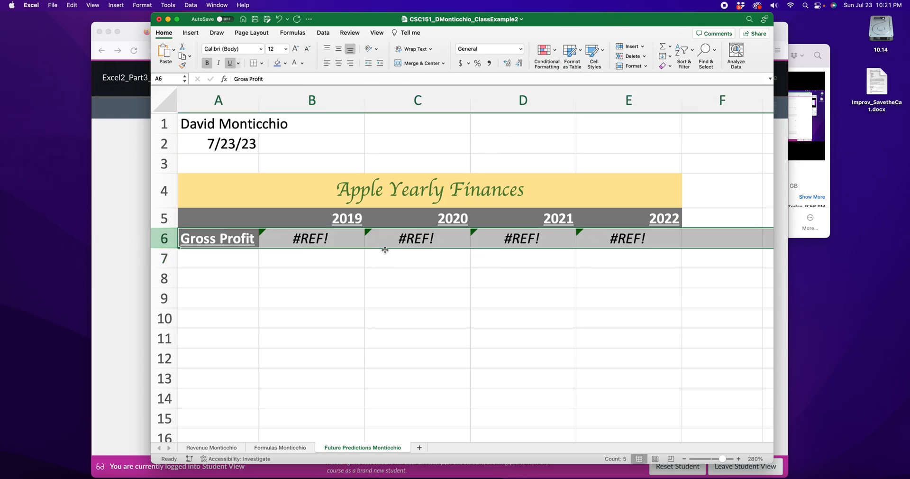
double_click(317, 238)
left_click_drag(271, 239, 343, 240)
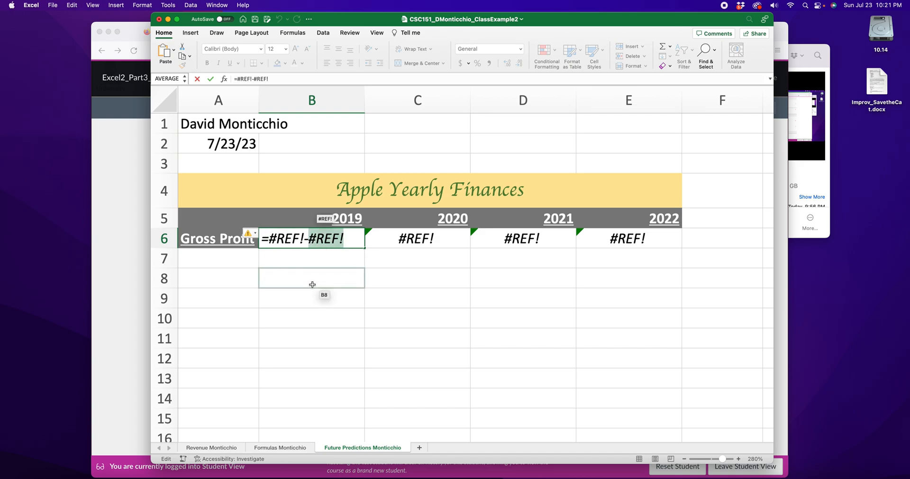
left_click(316, 264)
key("BackSpace")
key("Return")
Step: Undo the formula edit and the deletions of the Cost of Rev and Total Rev rows
key("super+z")
key("super+z")
key("super+z")
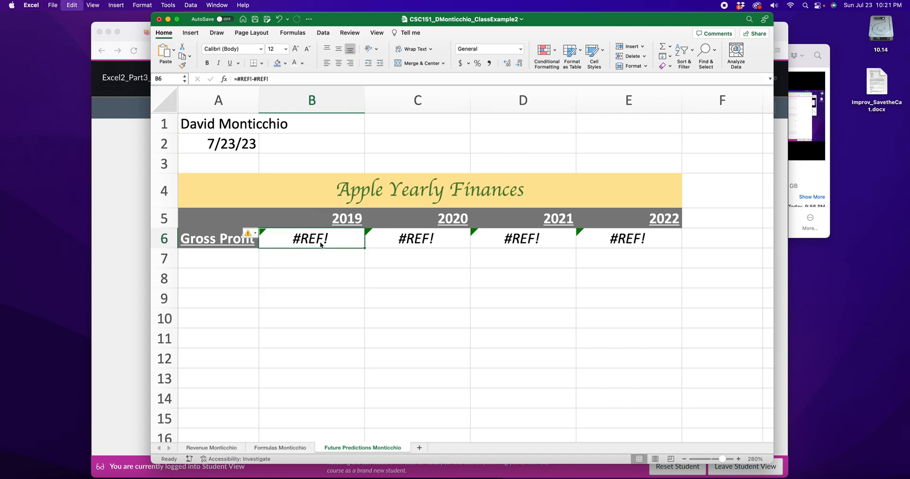
key("Right")
key("Right")
scroll(320, 245, "up", 2)
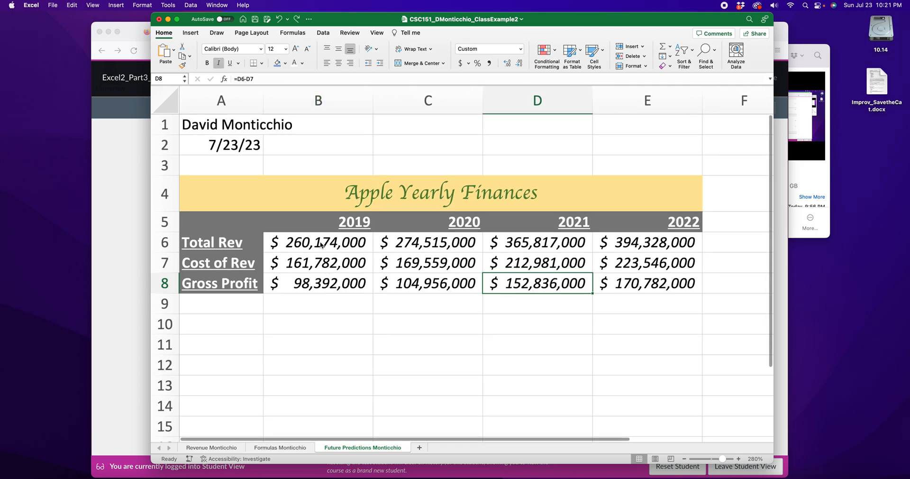
Step: Delete rows 4 through 8, which hold the pasted Apple Yearly Finances table
left_click(684, 460)
left_click(684, 460)
left_click(685, 459)
left_click_drag(155, 181, 593, 276)
left_click(629, 56)
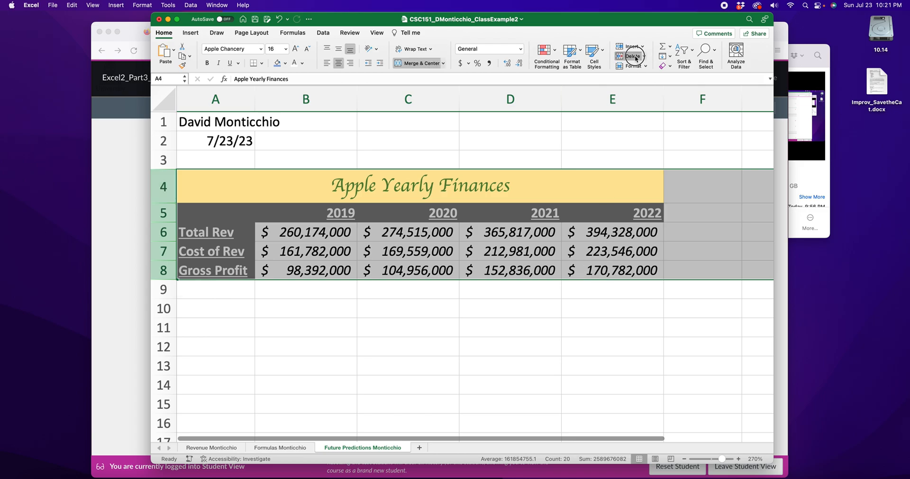
Step: Copy the Apple Yearly Finances table in A4:E8 of the Formulas sheet
left_click(281, 446)
left_click_drag(185, 143, 673, 230)
right_click(546, 159)
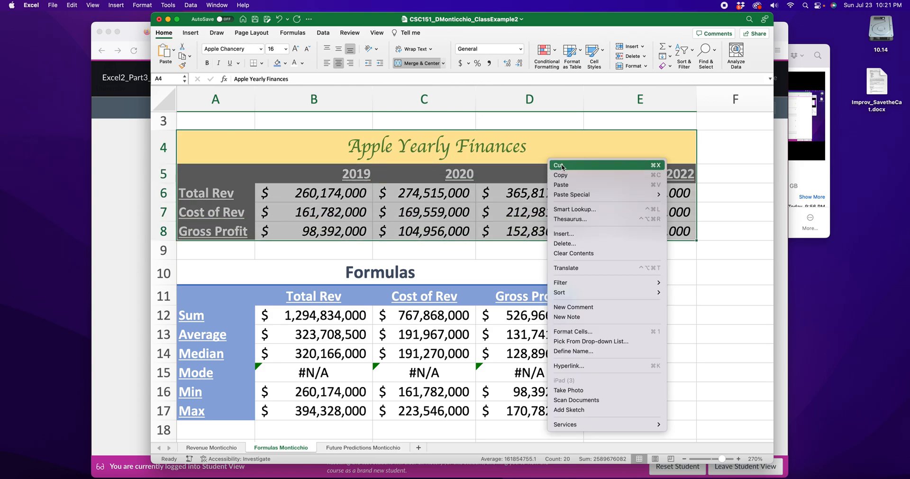
left_click(562, 175)
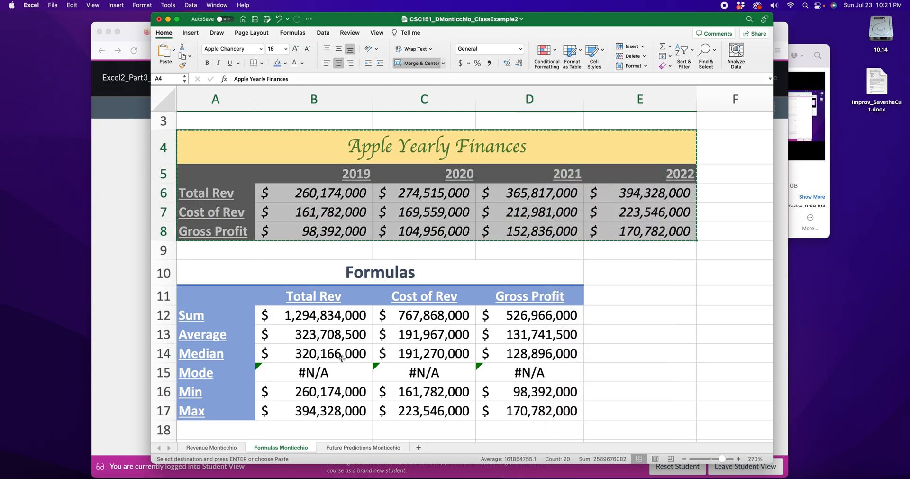
Step: Paste the copied table as values only at A4 of the Future Predictions sheet and inspect the 2019 Gross Profit cell
left_click(362, 447)
right_click(219, 180)
mouse_move(232, 214)
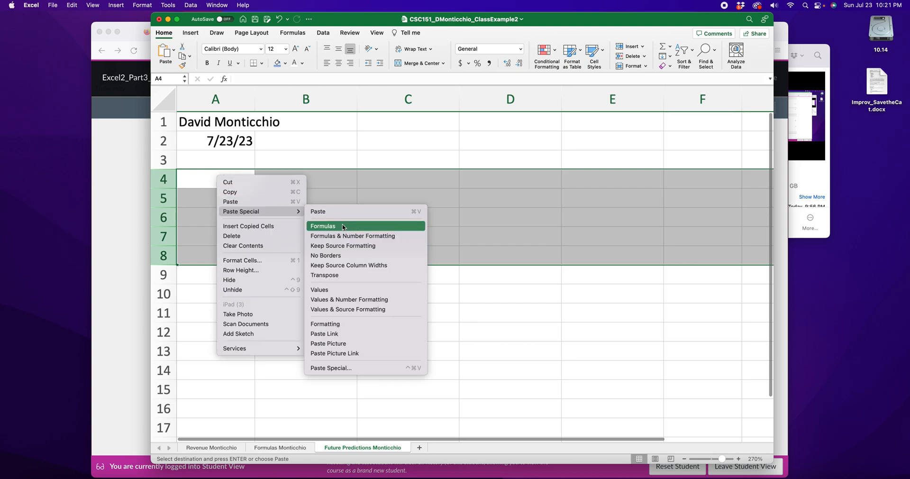
left_click(334, 290)
left_click(412, 290)
left_click(303, 254)
double_click(319, 255)
key("Escape")
double_click(324, 256)
key("Escape")
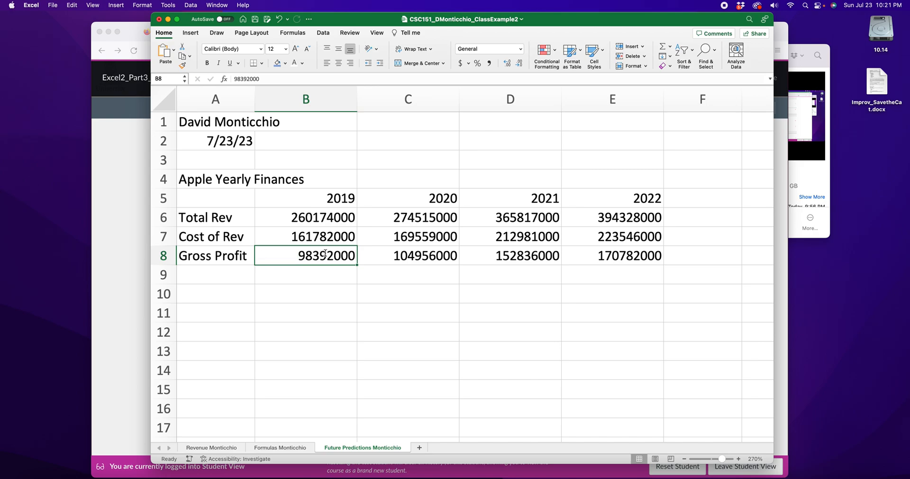
Step: Delete the Total Rev and Cost of Rev cells in A6:E7 and inspect the contents of each year's Gross Profit cell
left_click_drag(217, 217, 612, 237)
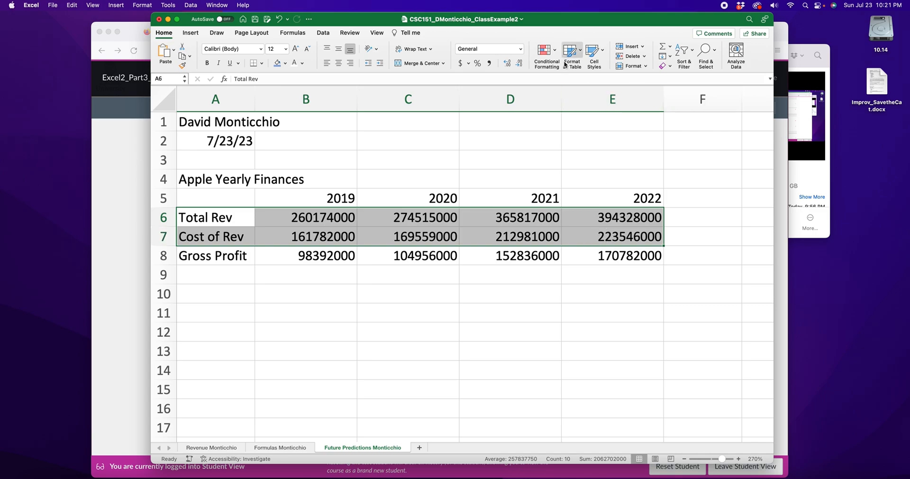
left_click(630, 56)
left_click(299, 280)
double_click(311, 219)
key("Escape")
double_click(428, 221)
double_click(518, 218)
key("Escape")
double_click(603, 218)
left_click(512, 255)
Step: Format the Gross Profit amounts in B6:E6 as Accounting with no decimal places
left_click_drag(290, 217, 654, 217)
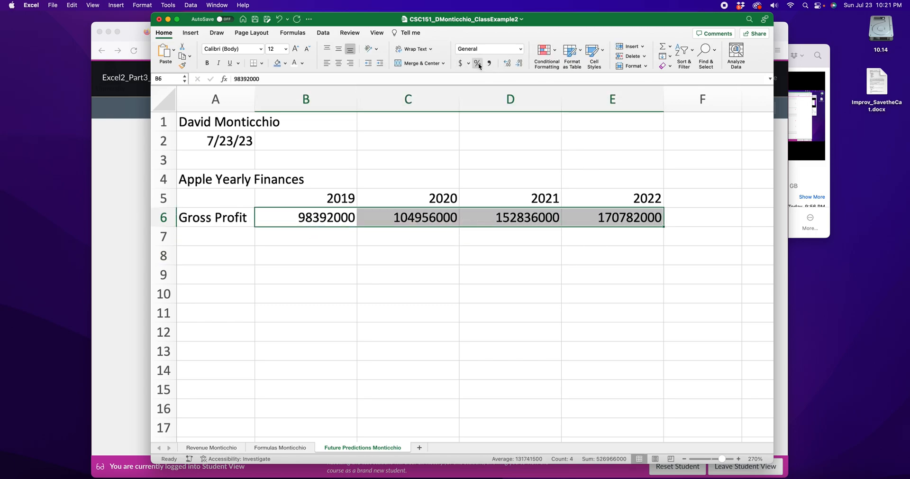
left_click(521, 51)
left_click(488, 113)
left_click(520, 63)
left_click(520, 63)
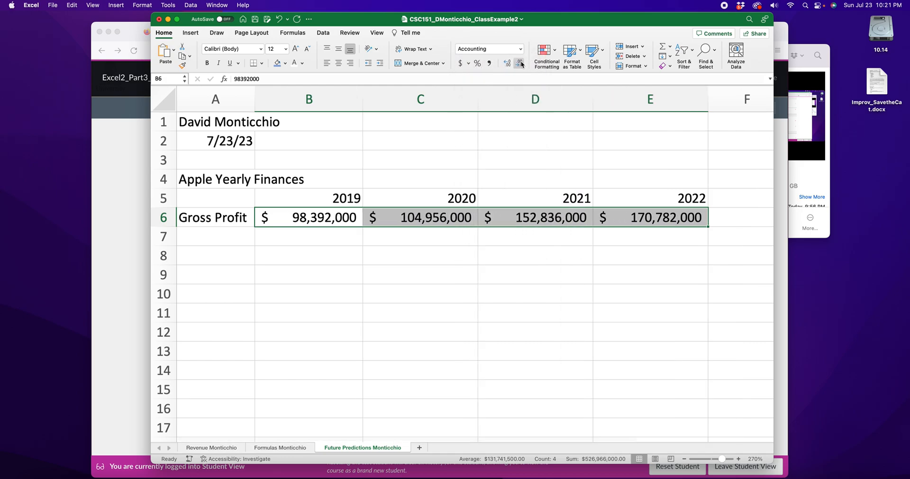
left_click(408, 329)
Step: Merge and center the Apple Yearly Finances title across A4:E4 and apply the Heading 1 cell style
left_click_drag(217, 182, 647, 182)
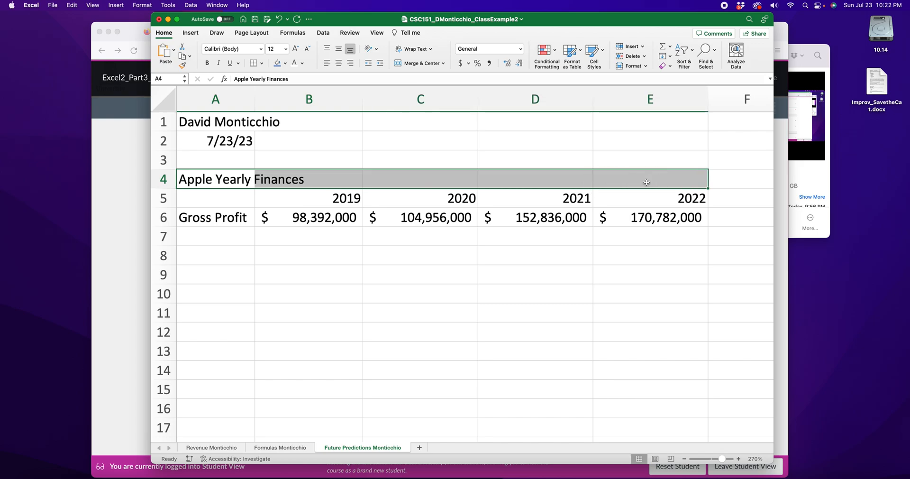
left_click(423, 66)
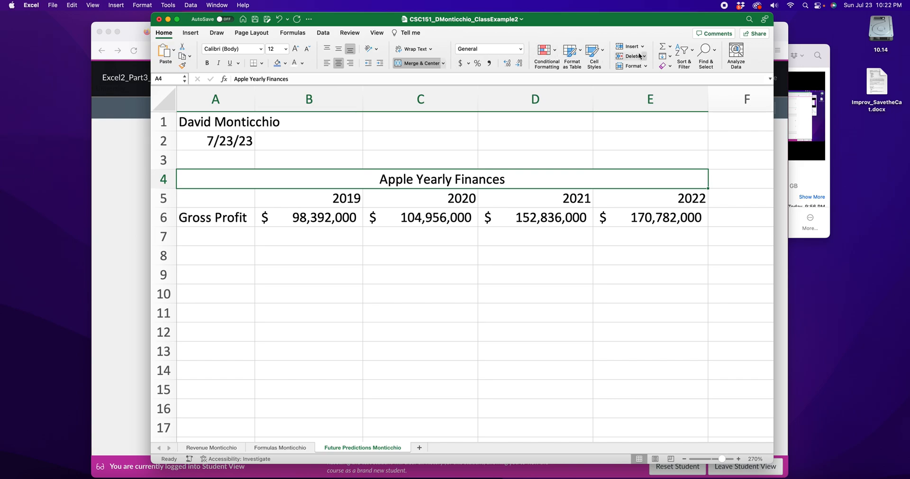
left_click(602, 52)
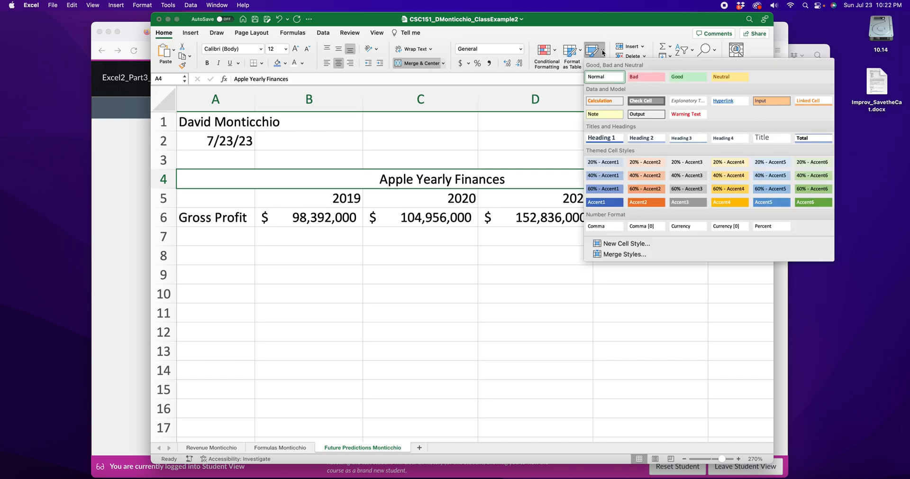
left_click(615, 142)
left_click(337, 313)
Step: Format the year header row A5:E5 with a blue fill and white, bold, underlined, centered text
left_click(256, 206)
left_click_drag(256, 205, 620, 205)
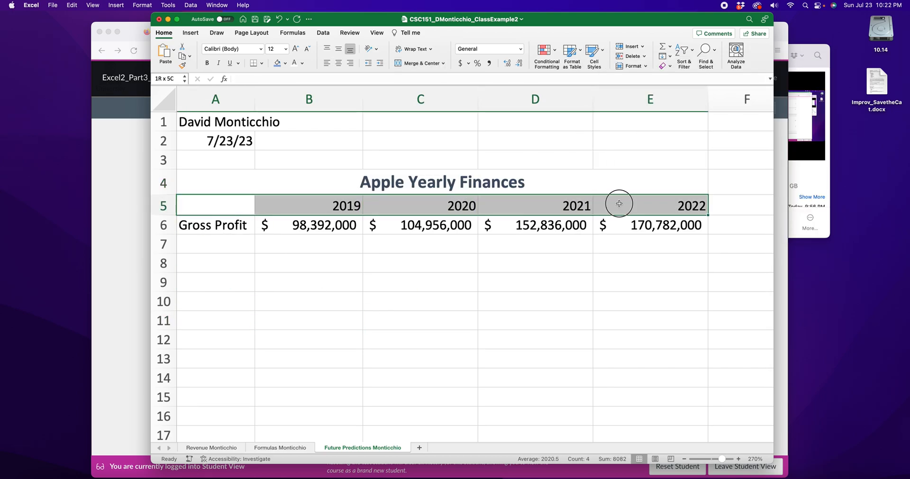
left_click(280, 63)
left_click(296, 63)
left_click(206, 63)
left_click(229, 63)
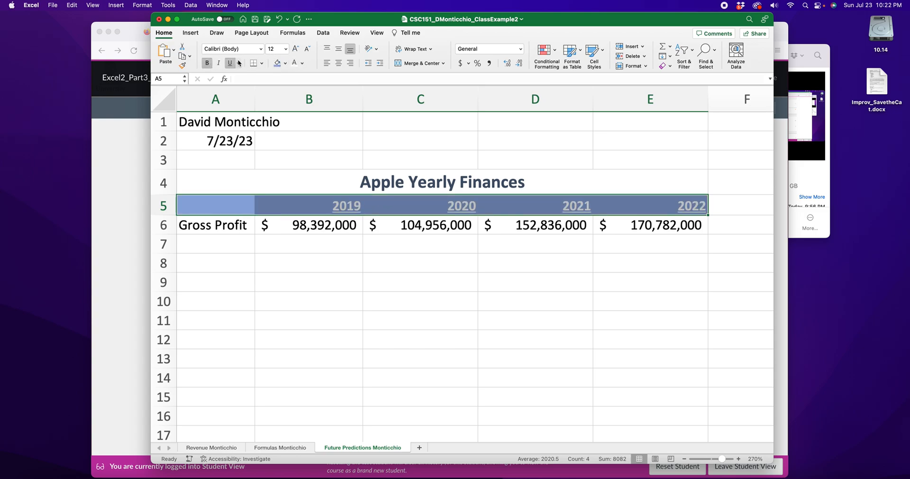
left_click(338, 63)
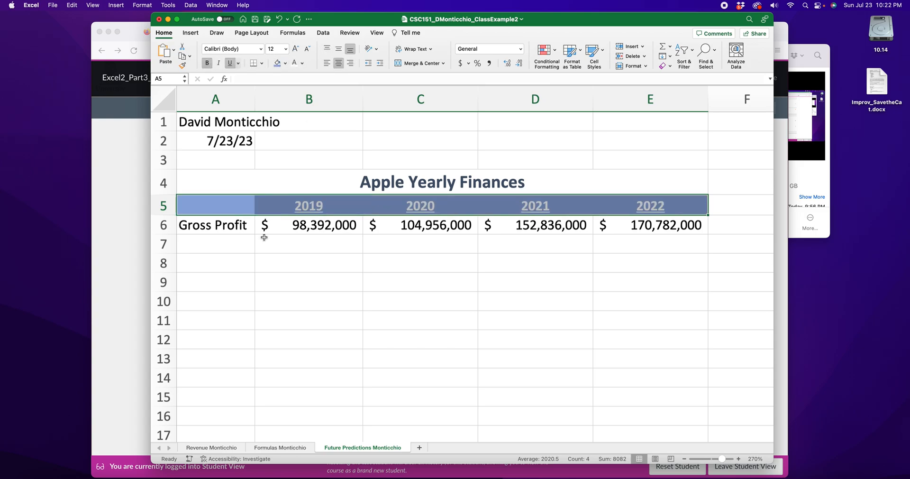
Step: Format the row label cells A6:A7 with a blue fill and white, bold, underlined text
left_click(232, 230)
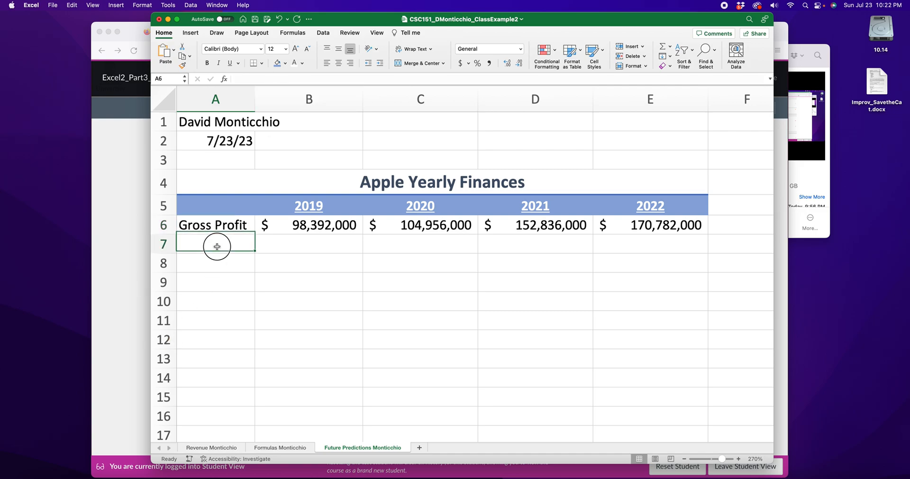
left_click_drag(217, 244, 216, 224)
left_click(278, 63)
left_click(294, 63)
left_click(207, 64)
left_click(229, 63)
left_click(318, 281)
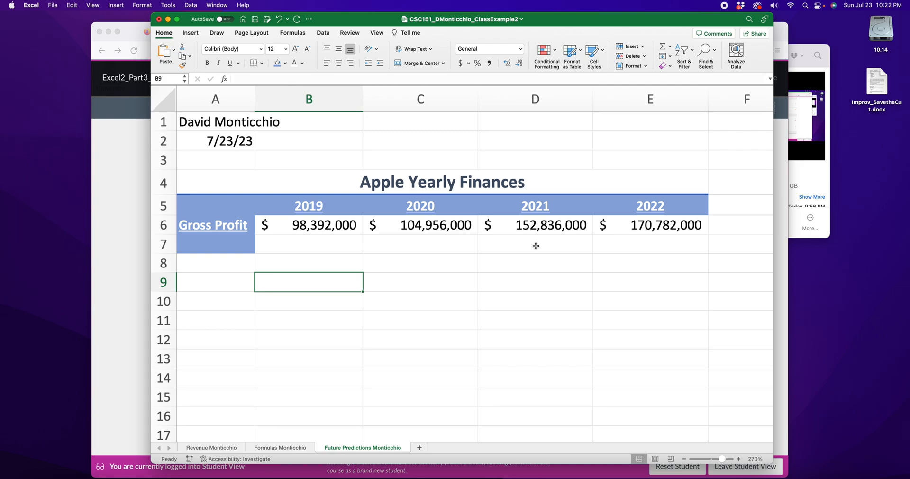
Step: Enter the row label "% change" in cell A7 below Gross Profit
double_click(219, 245)
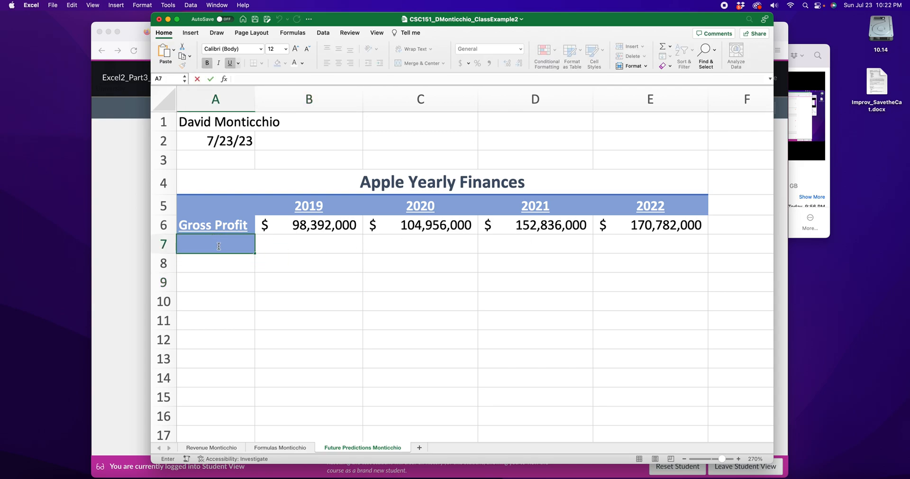
type("% change")
left_click(240, 302)
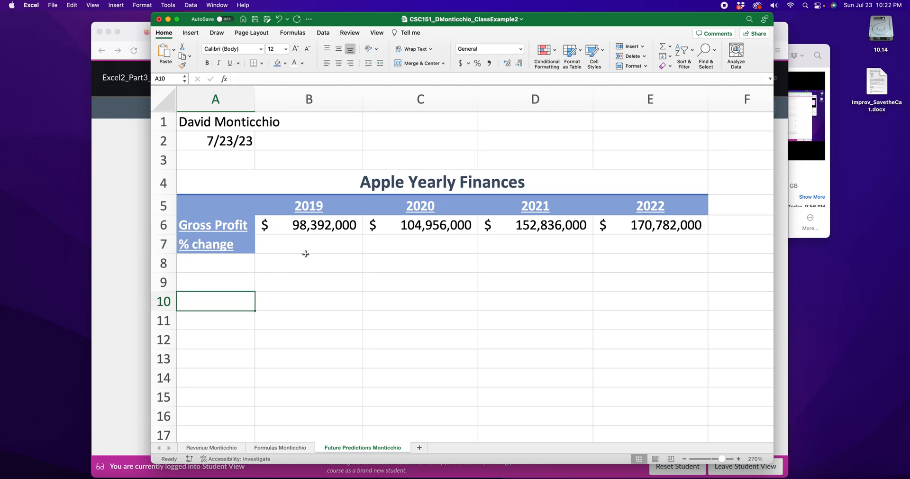
Step: Compare each year's Gross Profit with the preceding year's and review where each percentage change belongs in row 7
left_click(315, 229)
left_click(412, 228)
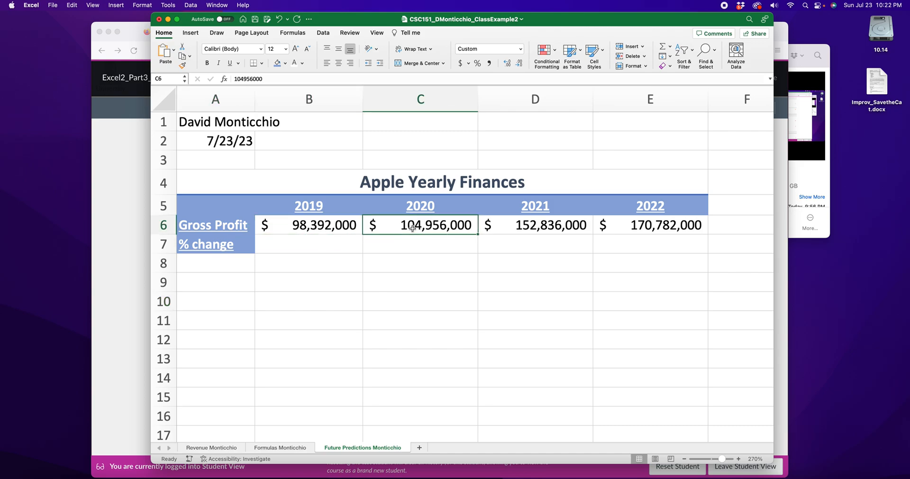
left_click(404, 248)
left_click(418, 226)
left_click(519, 226)
left_click(515, 243)
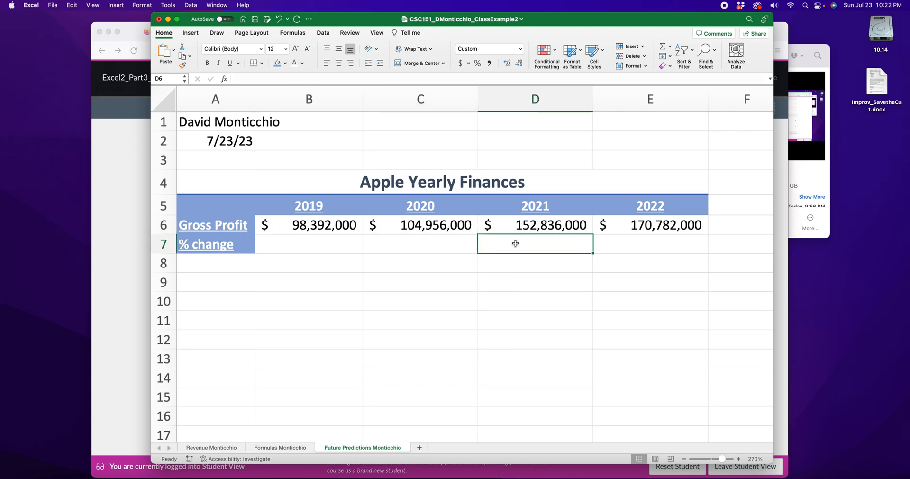
left_click(524, 224)
left_click(618, 228)
Step: Enter the formula =E6/D6 in E7 for the 2022 change and compare it with the 2022 and 2021 Gross Profit cells
left_click(621, 245)
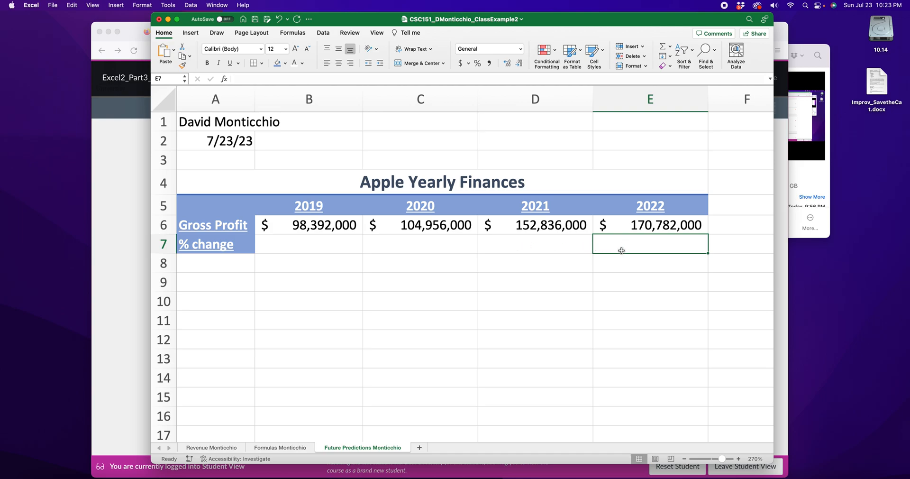
type("=")
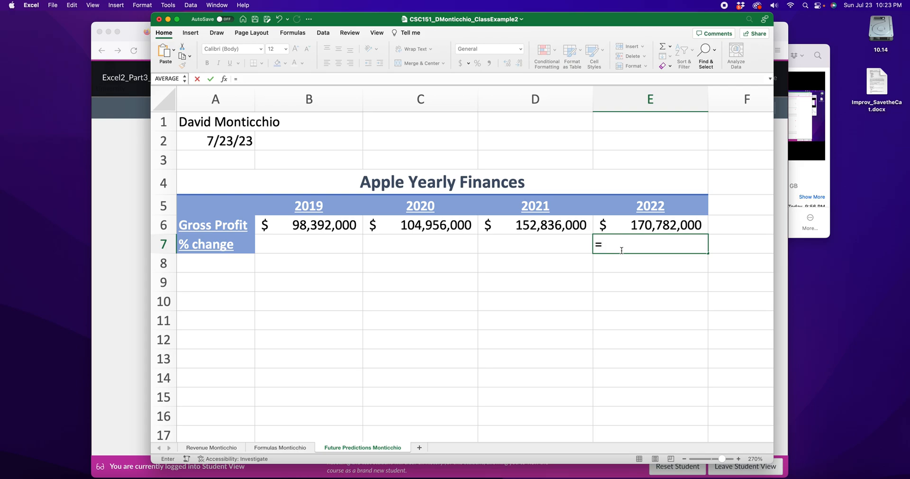
left_click(663, 226)
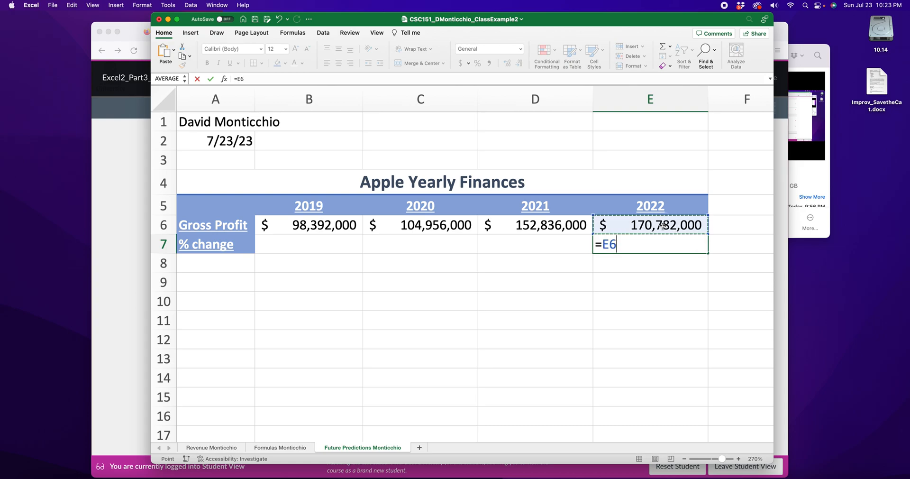
type("/")
left_click(569, 223)
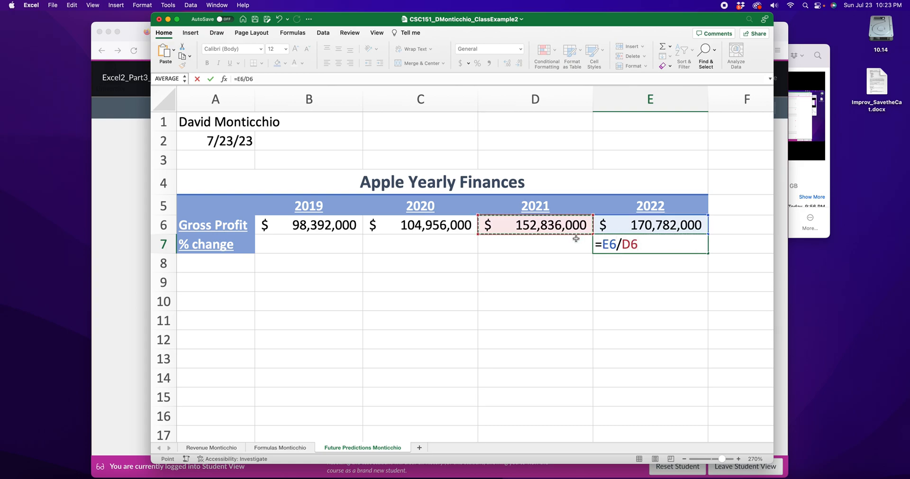
key("Return")
left_click(650, 230)
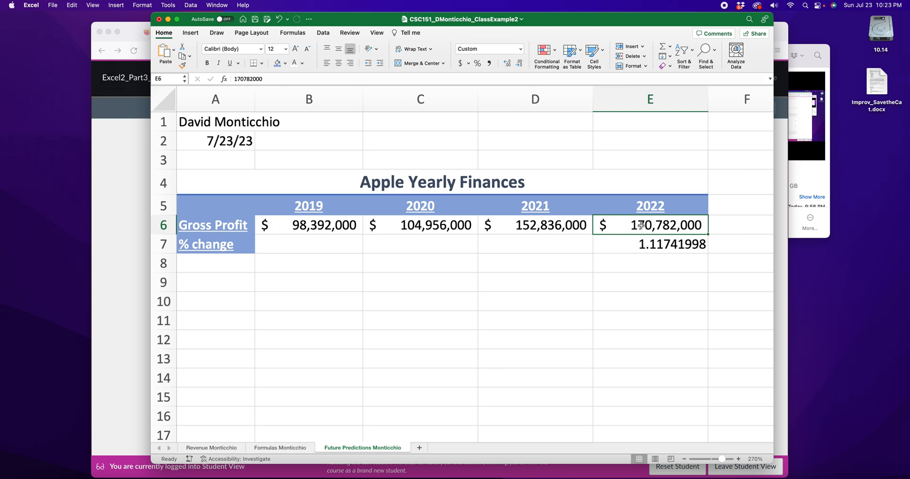
left_click(647, 248)
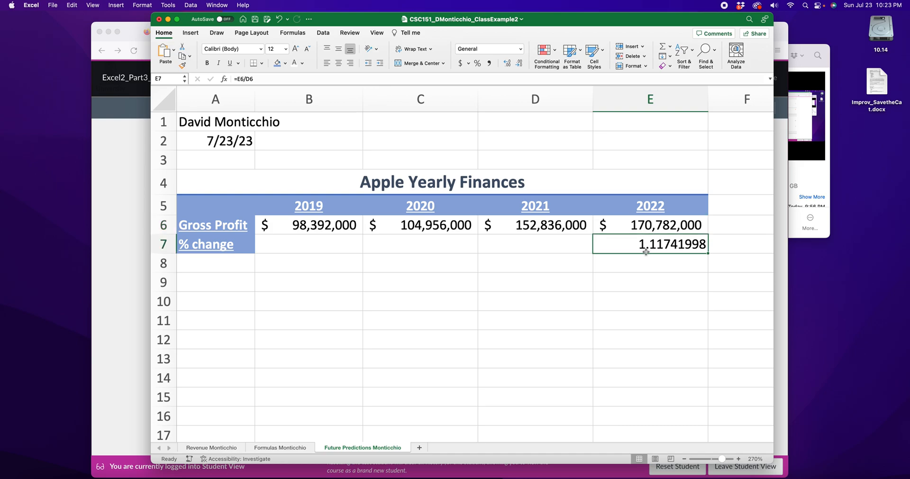
left_click(521, 227)
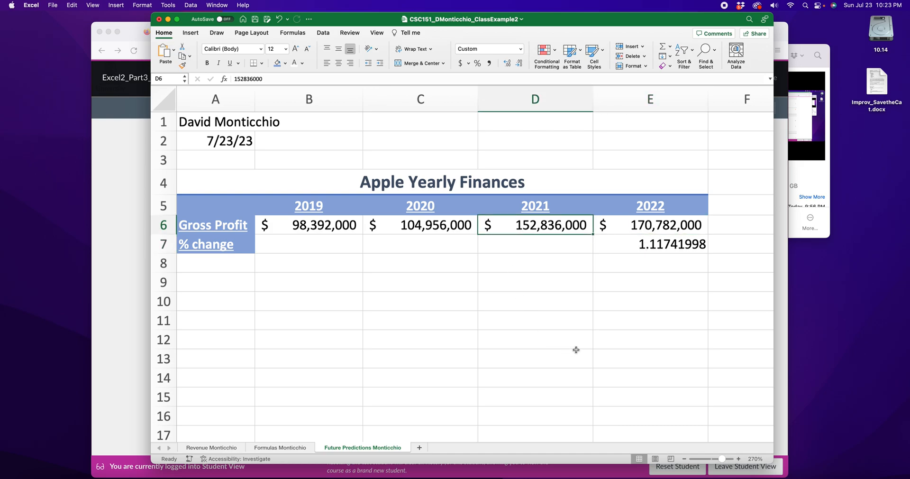
Step: Format the % change cells B7:E7 as percentages and inspect the 2022 change against its Gross Profit
left_click(332, 247)
left_click_drag(332, 247, 623, 247)
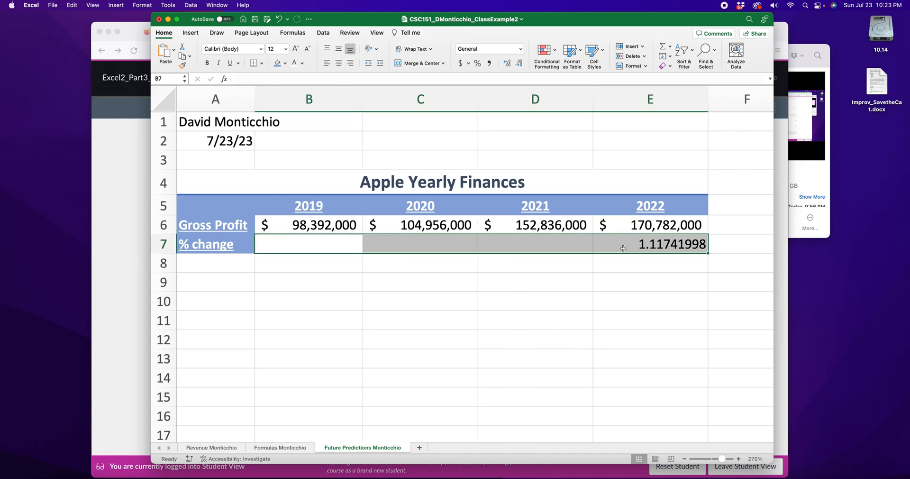
left_click(478, 67)
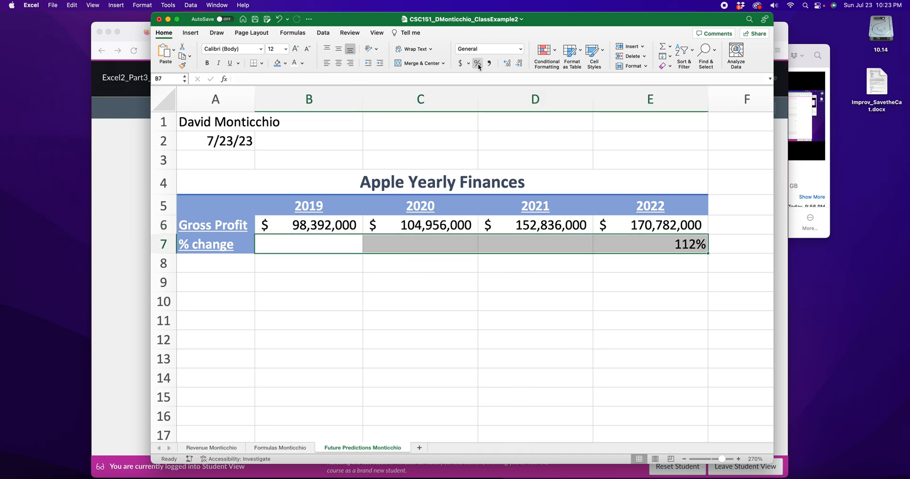
left_click(675, 265)
left_click(688, 245)
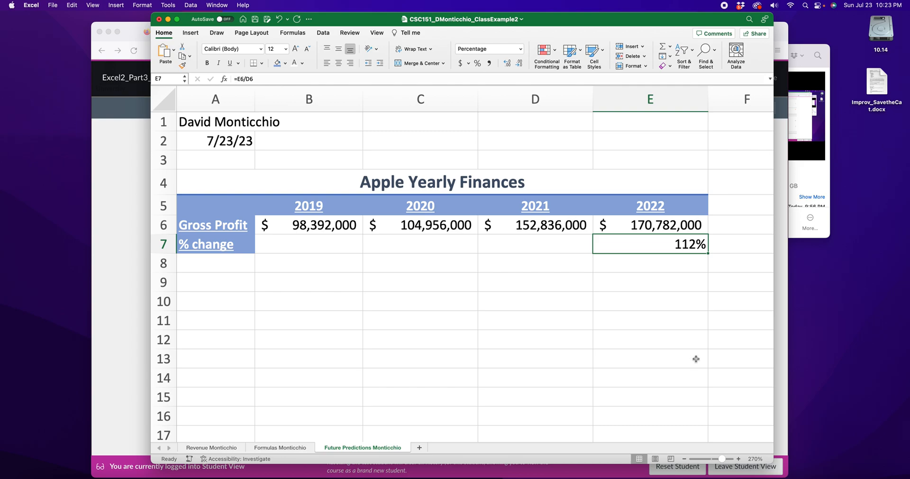
left_click(635, 228)
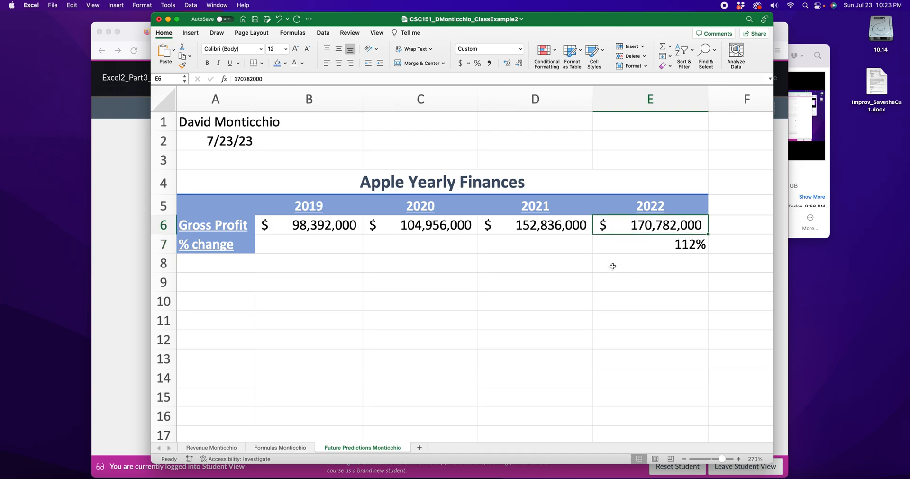
Step: Compare the 2021 and 2022 Gross Profit values and correct the 2022 change formula in E7 to =E6/D6-1
left_click(681, 244)
left_click(528, 231)
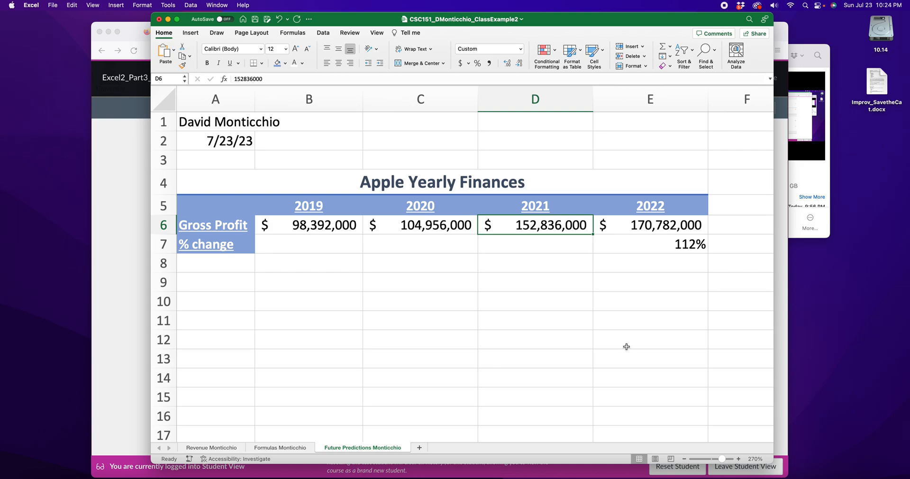
left_click(219, 247)
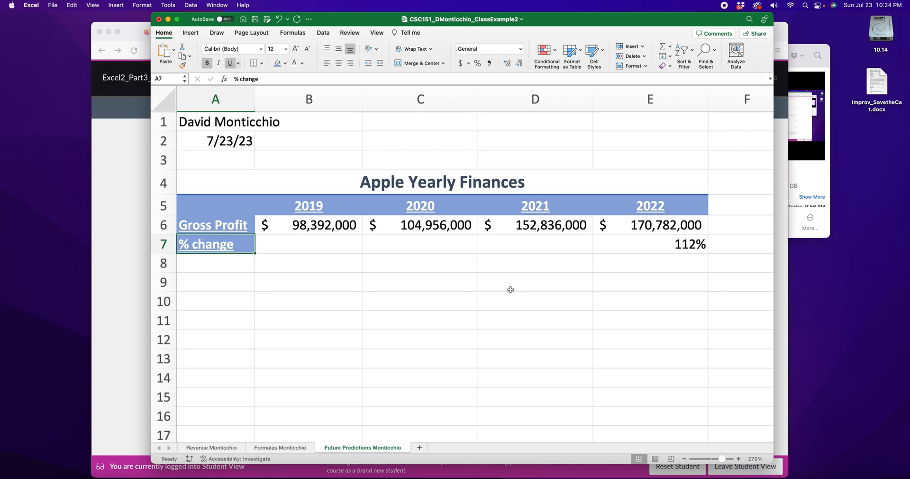
left_click(557, 226)
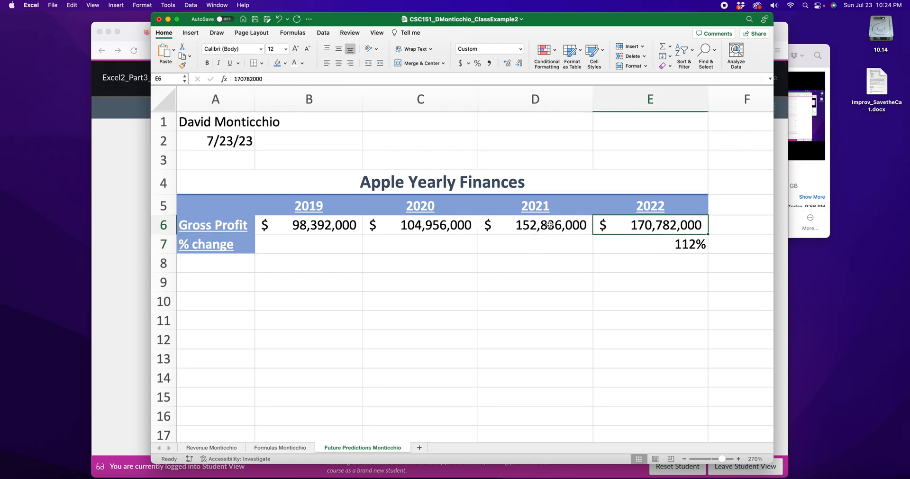
left_click(611, 225)
double_click(653, 246)
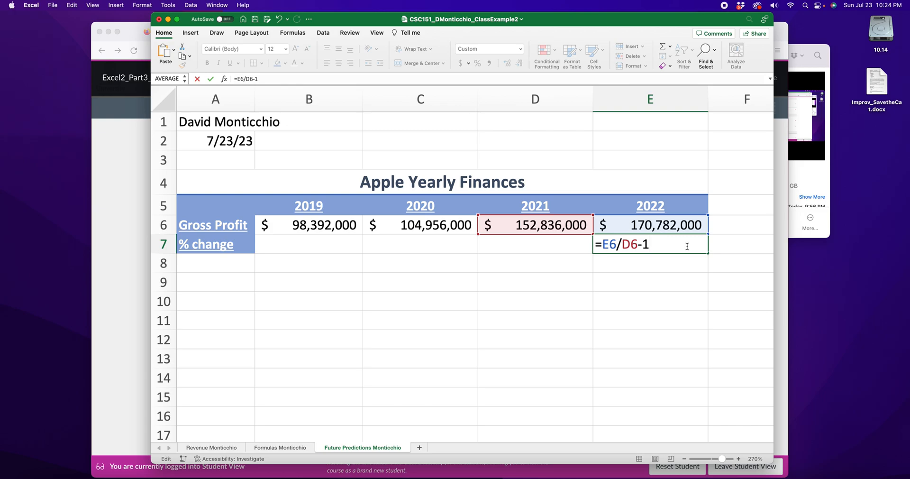
key("Return")
double_click(687, 247)
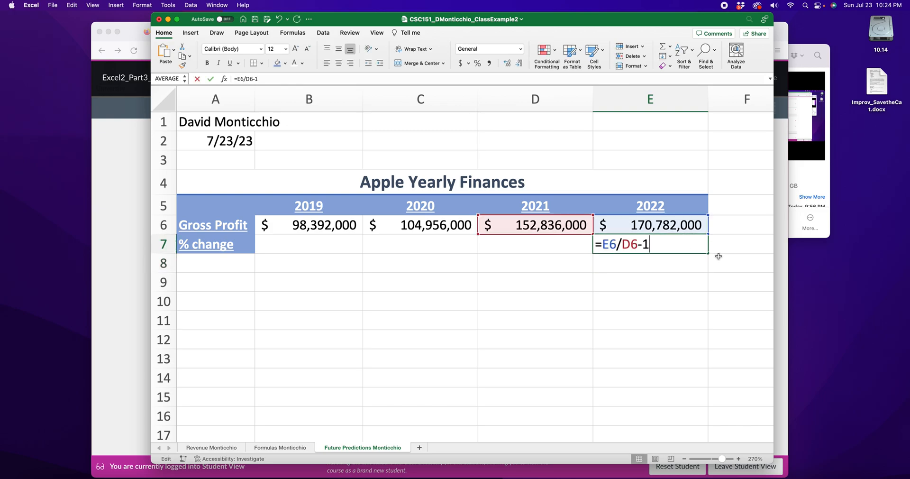
key("Return")
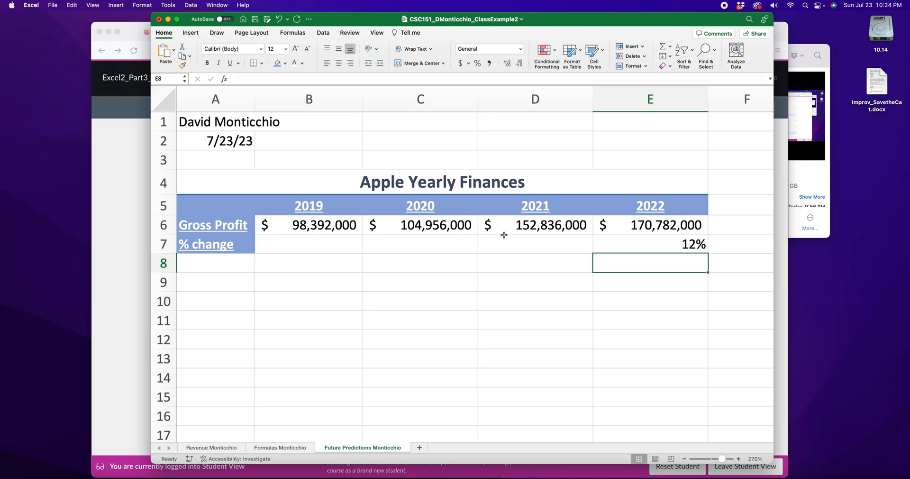
Step: Show the 2022 percentage change in E7 with ten decimal places
left_click(641, 243)
left_click(507, 63)
left_click(507, 63)
left_click(507, 63)
left_click(507, 63)
left_click(507, 64)
left_click(507, 64)
left_click(508, 64)
left_click(507, 63)
left_click(507, 63)
left_click(507, 64)
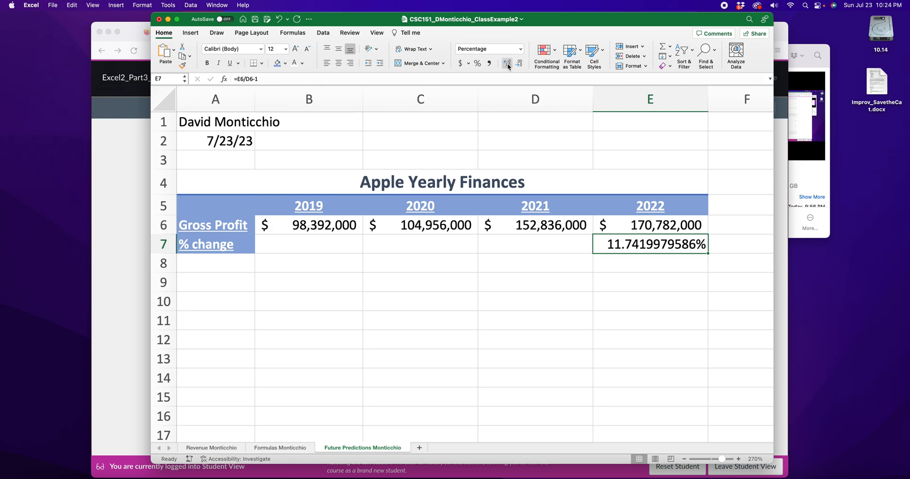
Step: Reduce the 2022 percentage change in E7 back to zero decimal places
double_click(517, 64)
double_click(516, 64)
double_click(517, 64)
double_click(517, 64)
left_click(517, 64)
left_click(516, 63)
Step: Enter a fixed value of 12% in E8 below the 2022 change and show it with seven decimal places
scroll(541, 306, "down", 3)
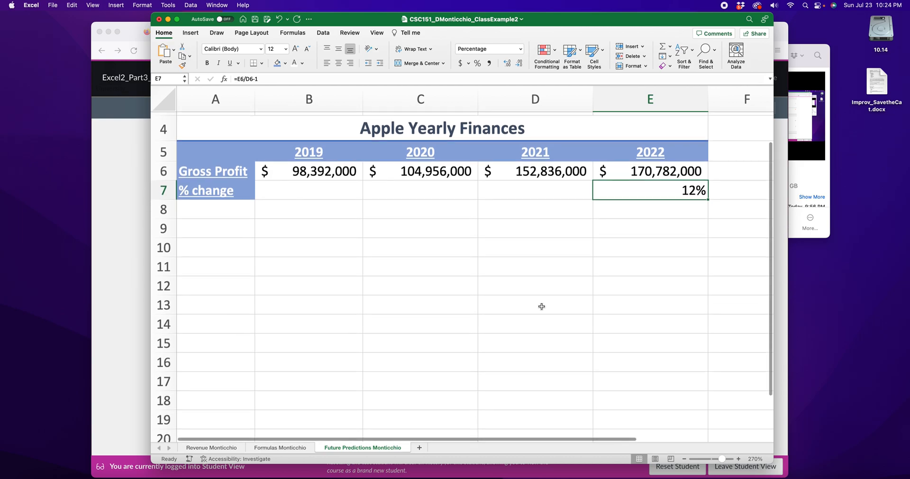
left_click(643, 196)
type("12%")
double_click(641, 235)
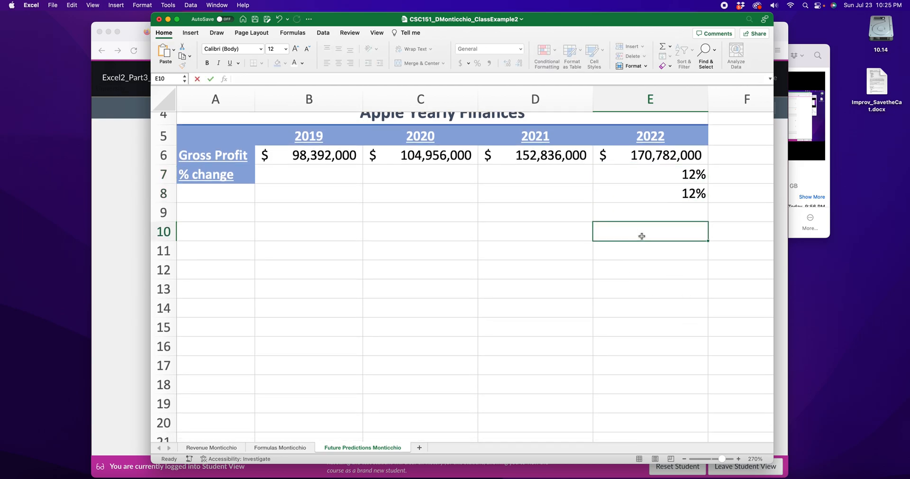
left_click(672, 198)
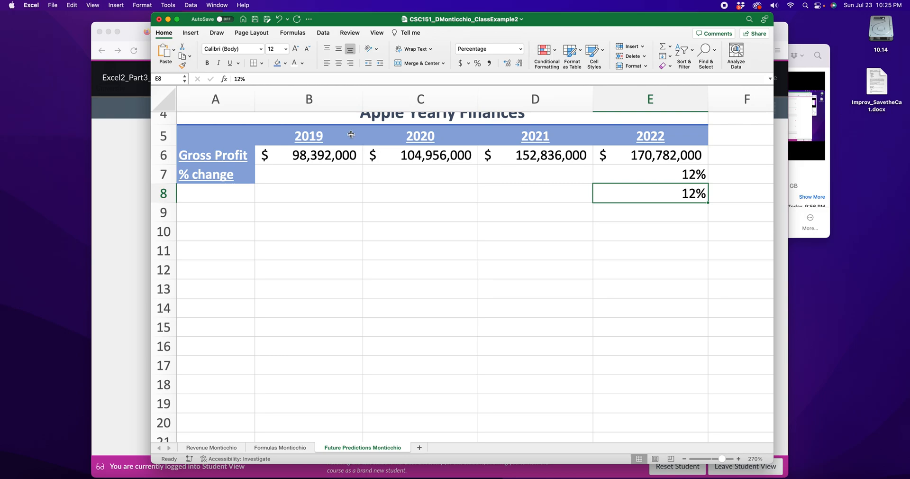
left_click(506, 63)
left_click(505, 62)
left_click(506, 63)
Step: Show the calculated 2022 change in E7 with seven decimal places to match the typed percentage in E8
left_click(505, 63)
left_click(505, 63)
left_click(505, 62)
left_click(505, 62)
left_click(675, 171)
left_click(505, 63)
left_click(506, 63)
left_click(505, 63)
left_click(505, 63)
left_click(505, 63)
left_click(505, 62)
left_click(506, 63)
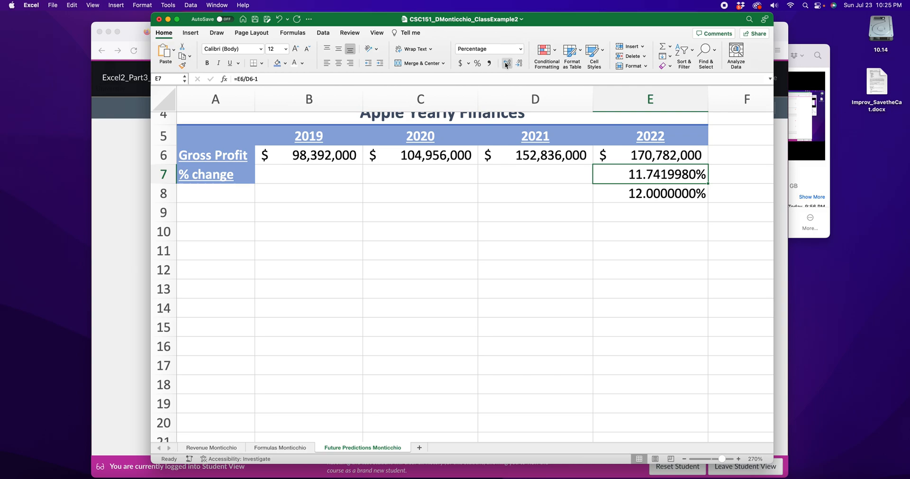
Step: Return E7 to a whole percentage and clear the typed test value from E8
left_click(518, 63)
left_click(519, 63)
left_click(519, 64)
left_click(519, 64)
left_click(519, 63)
left_click(519, 64)
left_click(518, 64)
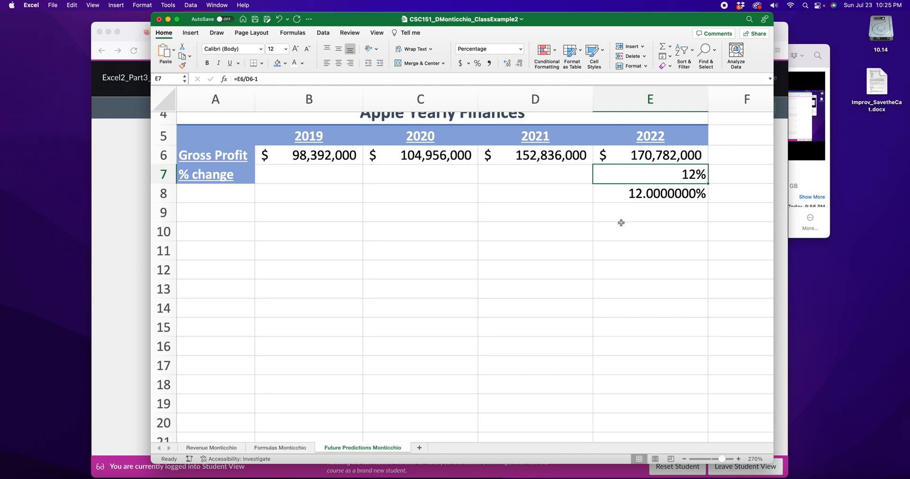
left_click(649, 192)
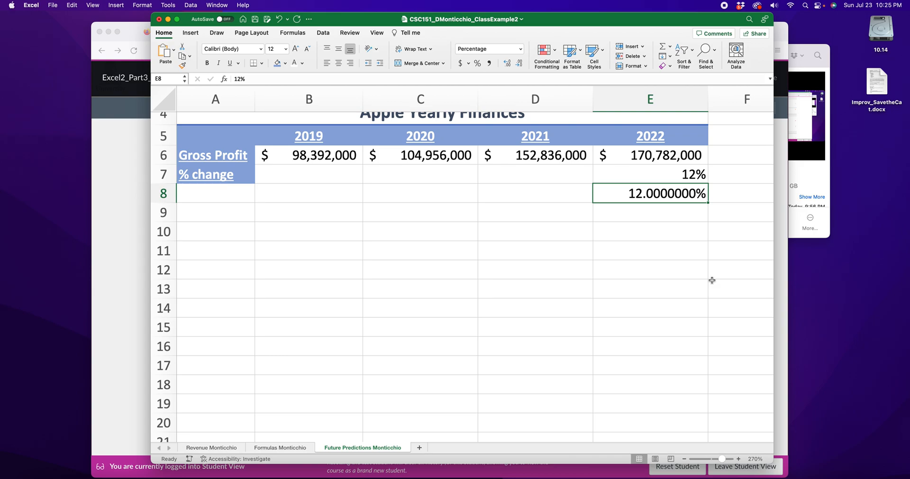
key("Delete")
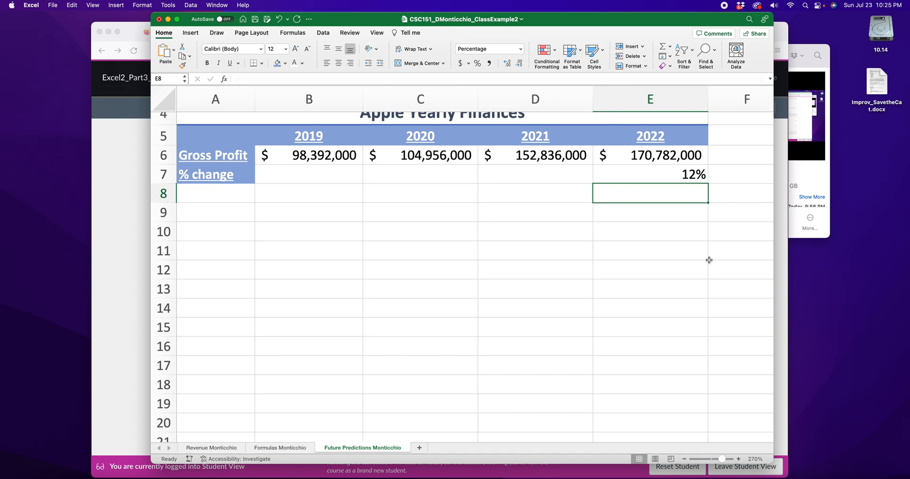
Step: Enter the formula =D6/C6-1 in D7 for the 2021 percentage change
left_click(534, 172)
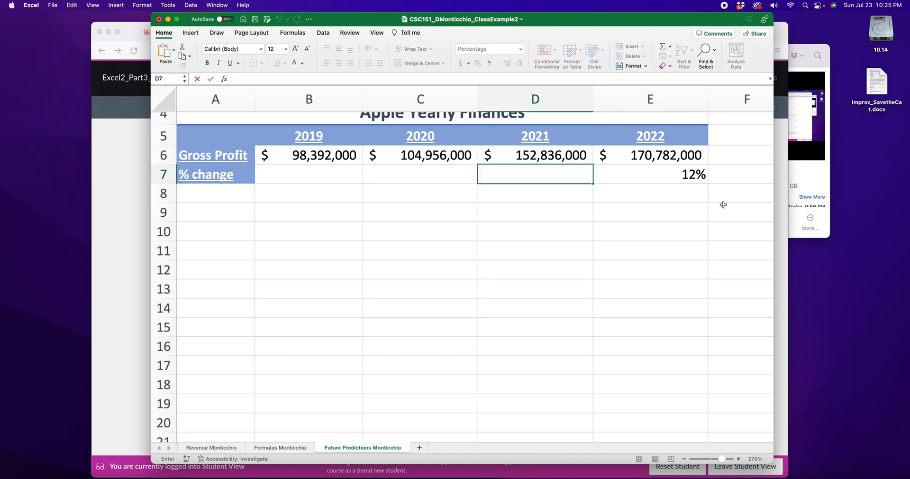
scroll(575, 186, "up", 1)
left_click(648, 192)
left_click(553, 191)
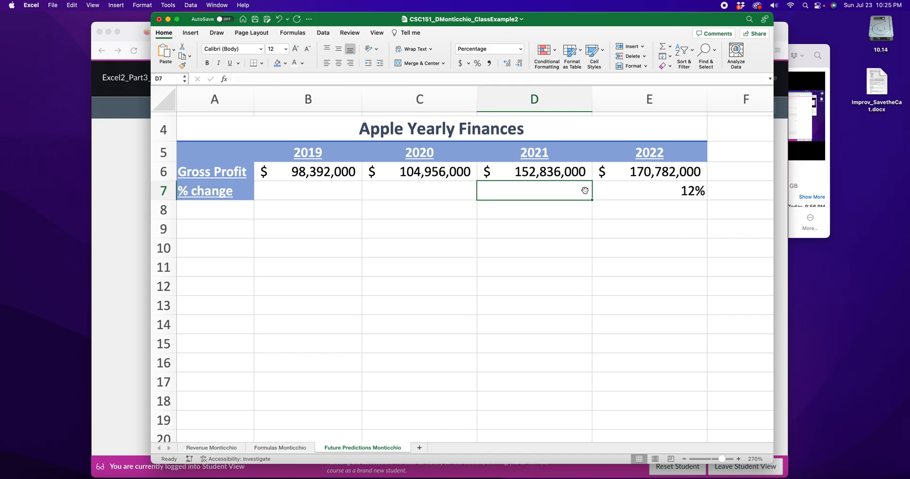
type("=")
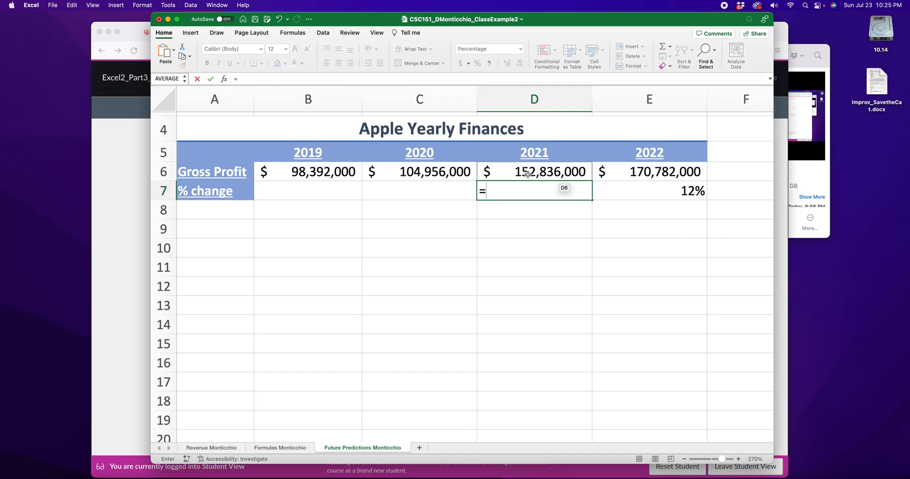
left_click(527, 173)
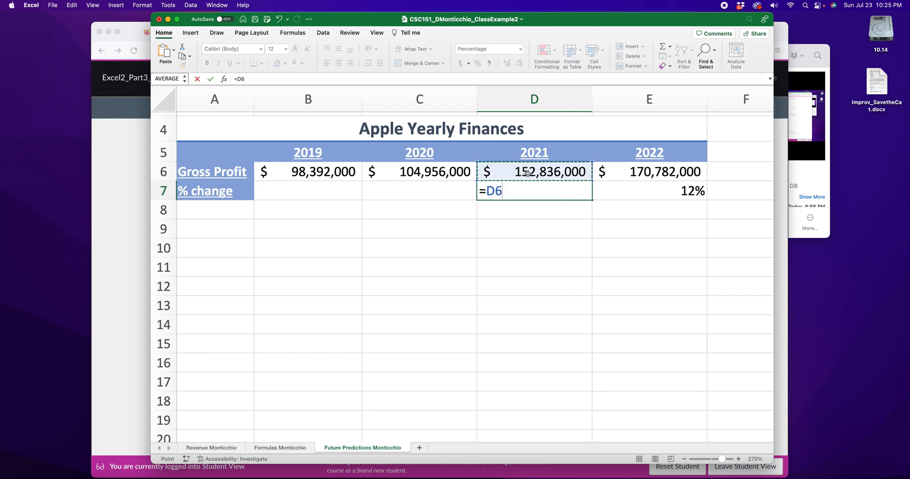
type("/")
left_click(441, 170)
type("-1")
key("Return")
Step: Enter the formula =C6/B6-1 in C7 for the 2020 percentage change
left_click(421, 187)
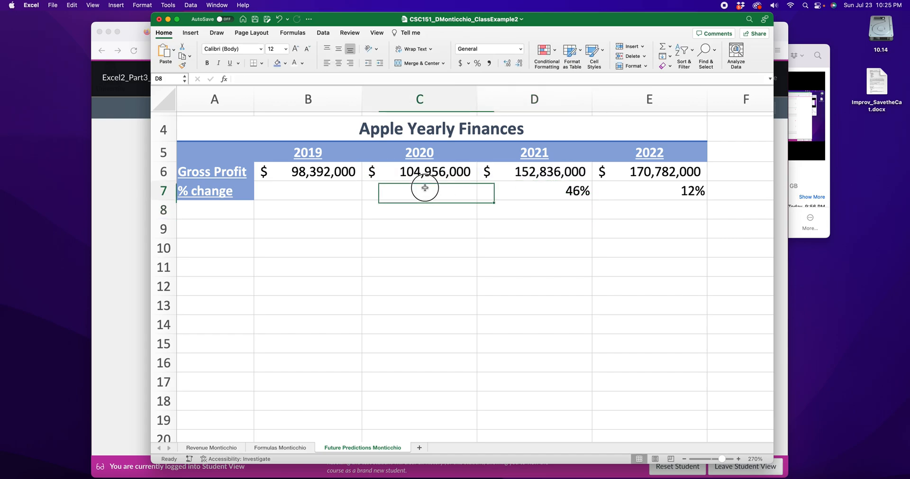
type("=")
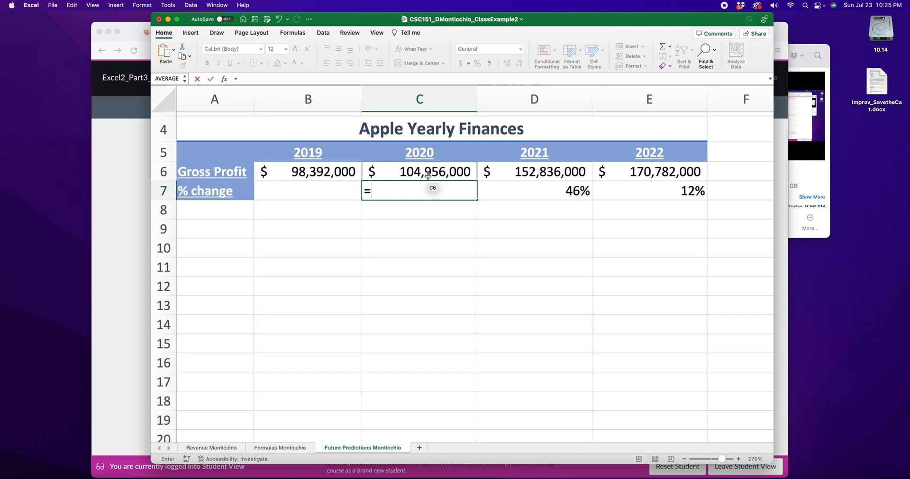
left_click(428, 175)
type("/")
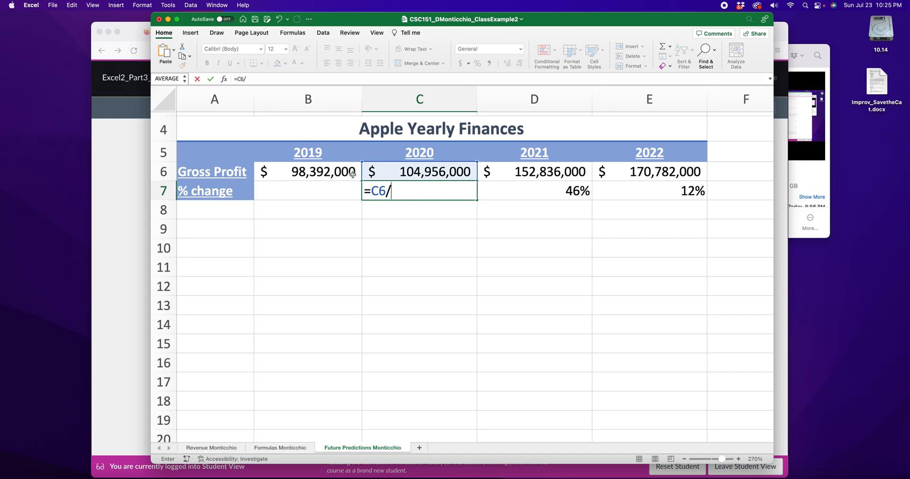
left_click(338, 173)
type("-1")
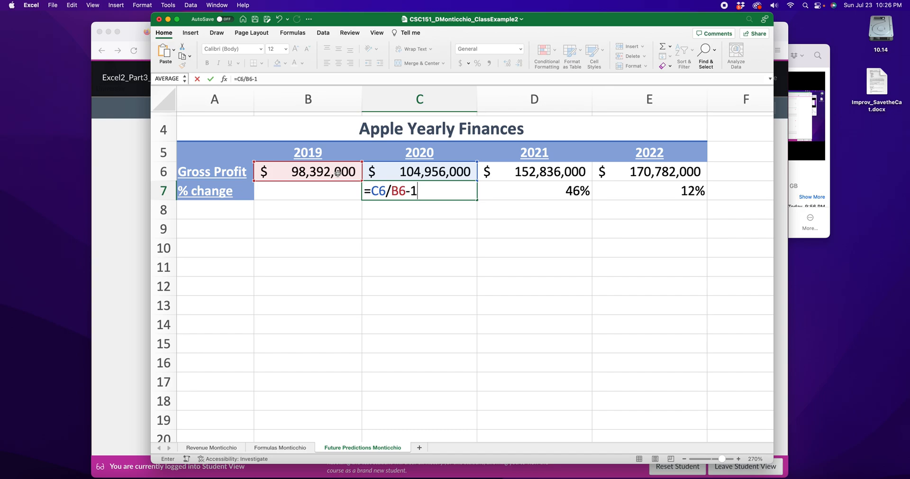
key("Return")
Step: Make the 2020 Gross Profit in C6 negative, as -104956000, to test the percentage change formulas
double_click(407, 171)
type("-")
key("Return")
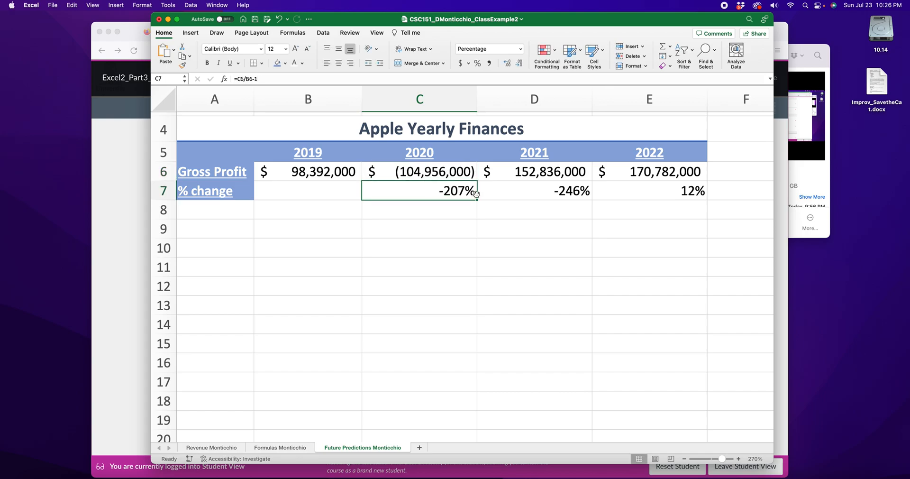
Step: Examine how the negative 2020 Gross Profit affects the 2020 and 2021 changes in C7 and D7
left_click(307, 171)
left_click(418, 175)
left_click(443, 189)
left_click(283, 172)
left_click(436, 173)
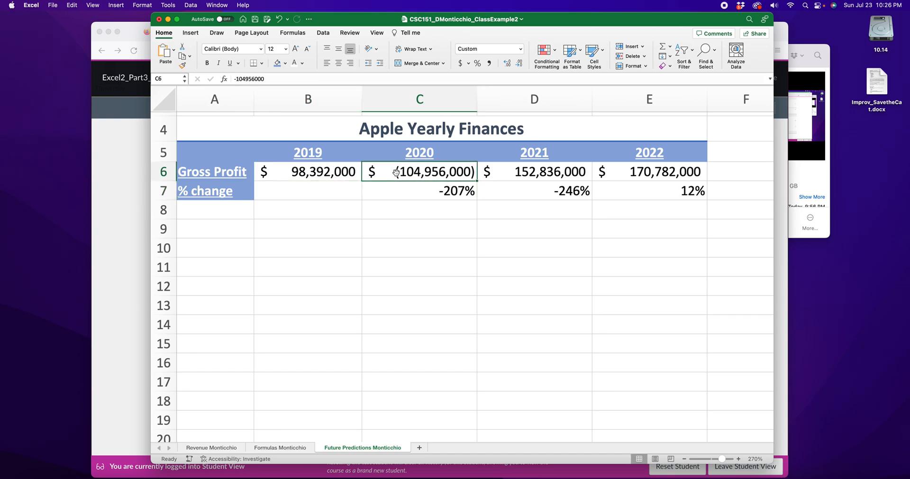
left_click(529, 174)
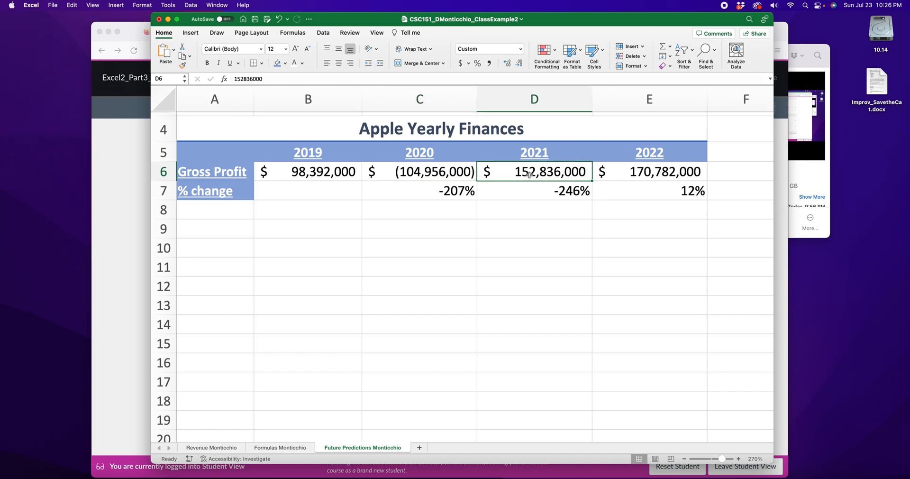
left_click(545, 193)
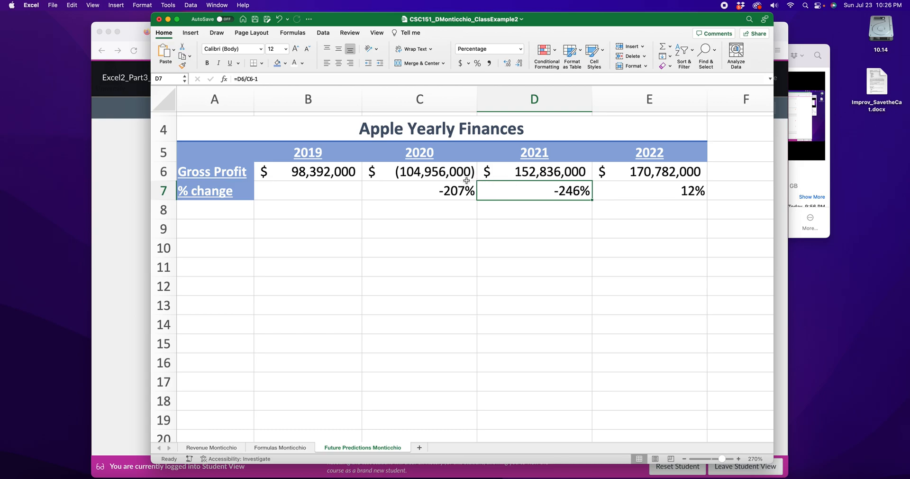
left_click(425, 188)
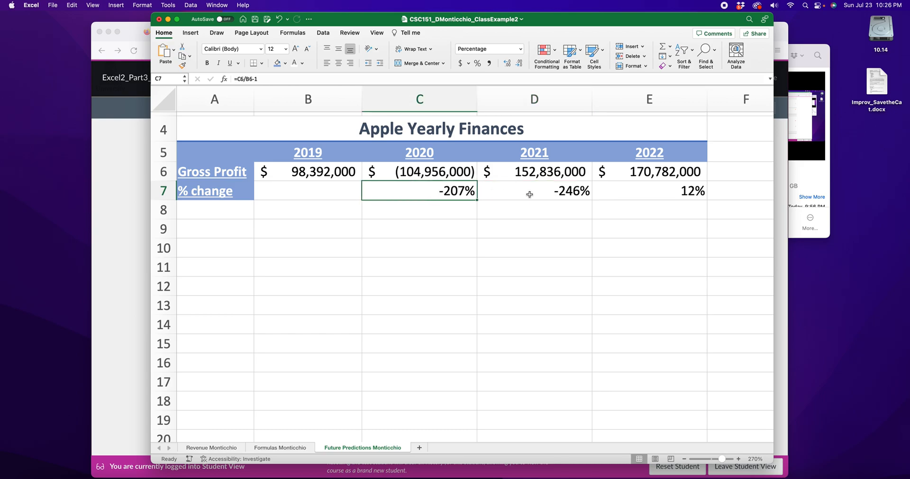
left_click(552, 192)
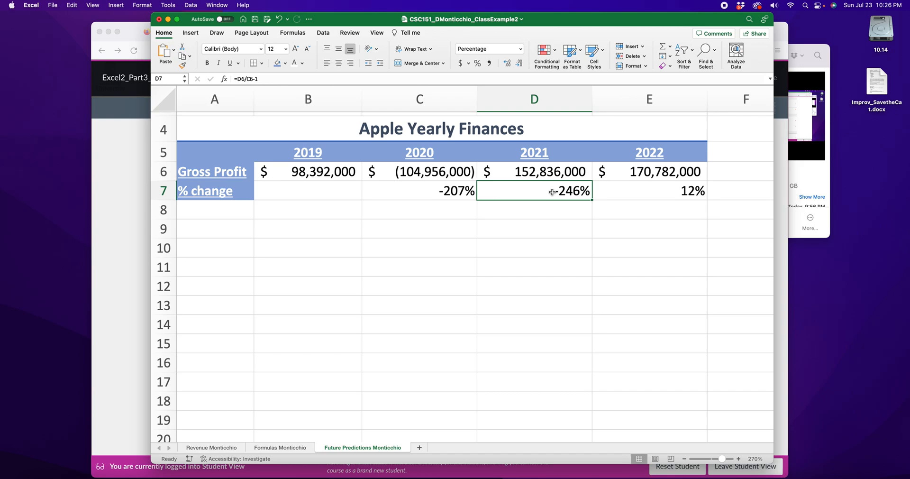
Step: Remove the minus sign from the 2020 Gross Profit in C6, restoring 104956000
double_click(428, 175)
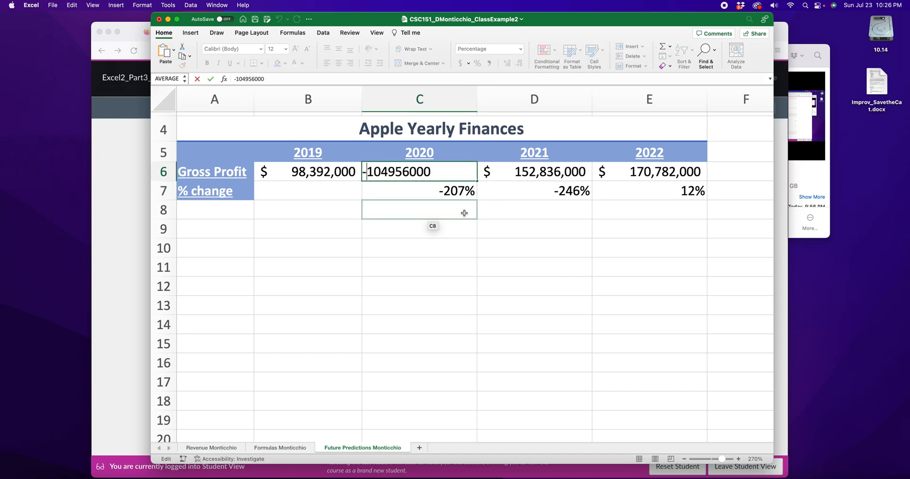
key("BackSpace")
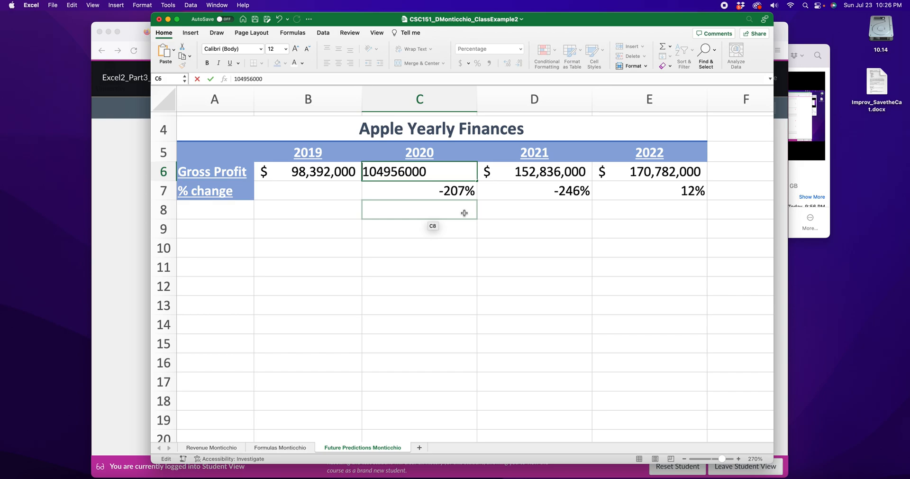
key("Return")
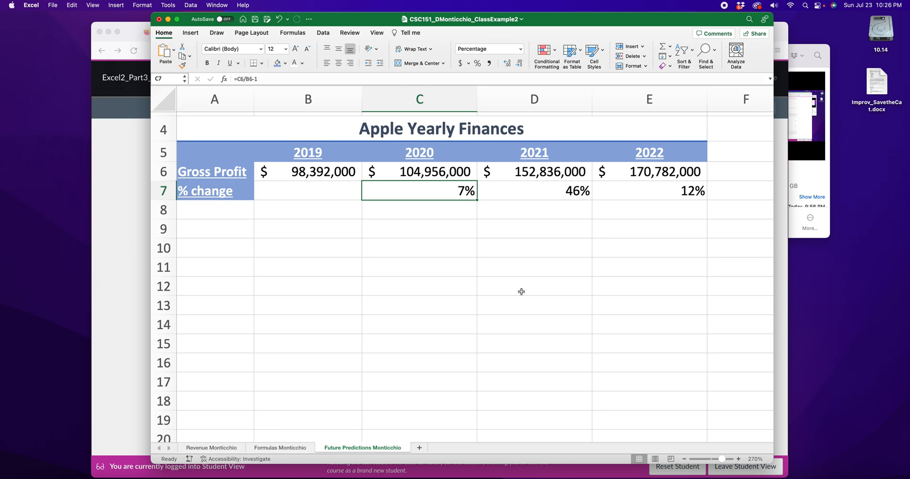
Step: Try the percentage change formula =B6/A6-1 in B7 for 2019
double_click(334, 192)
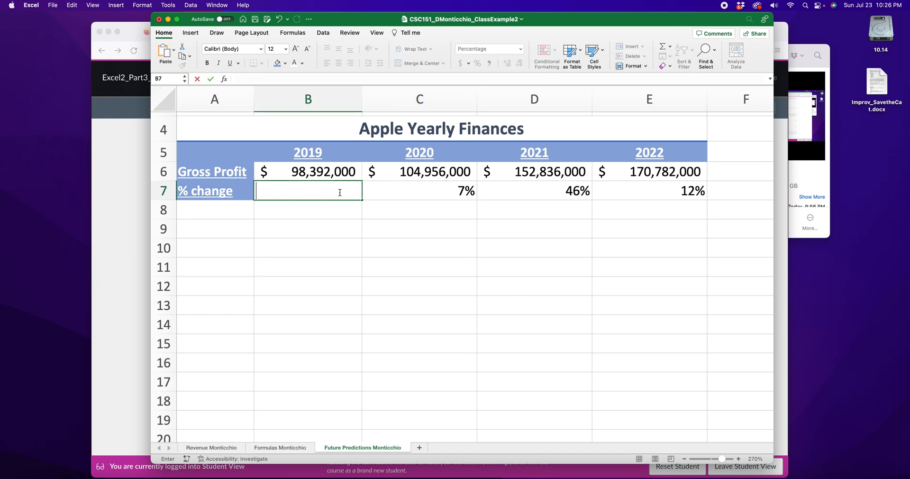
type("=")
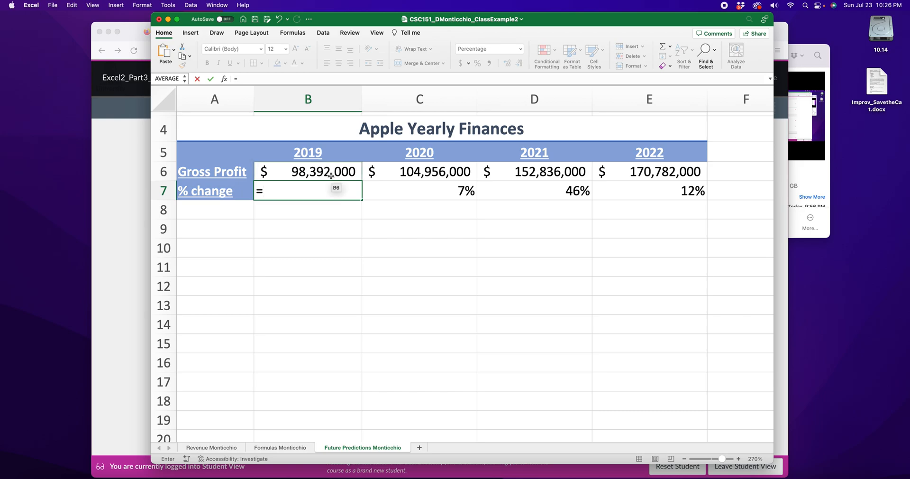
left_click(330, 175)
type("/")
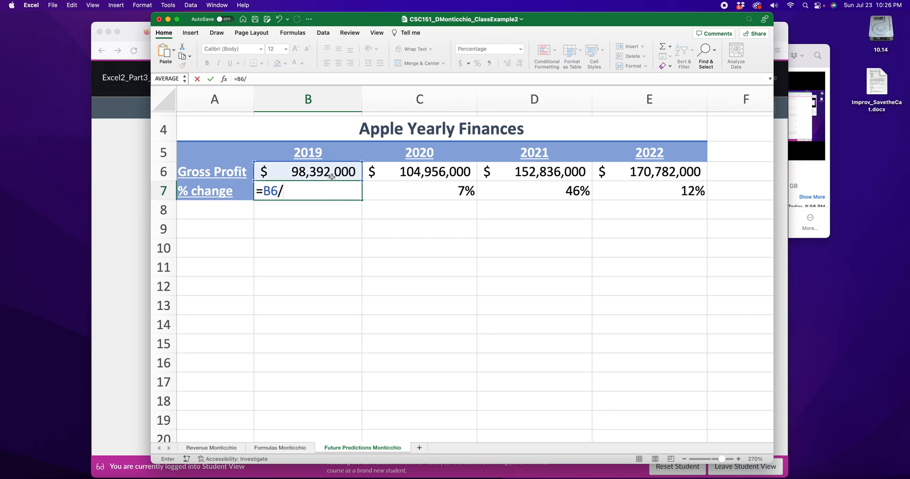
left_click(235, 174)
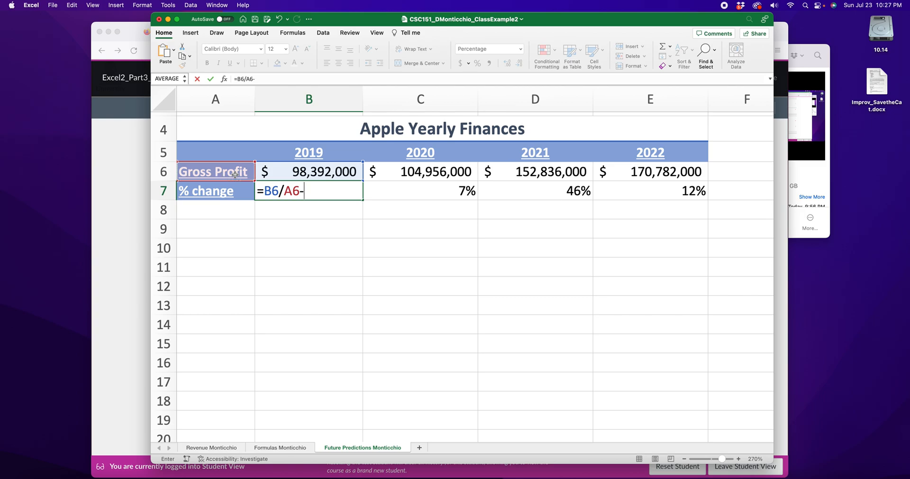
key("Return")
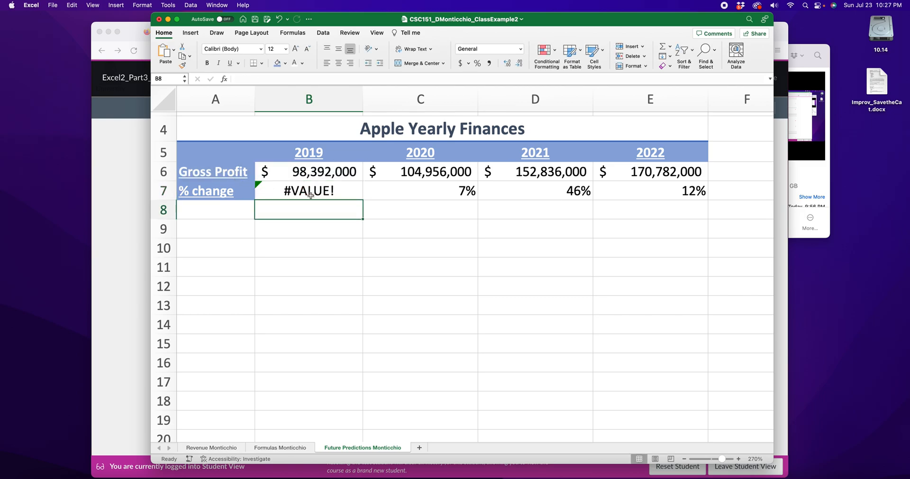
Step: Delete the 2019 percentage change formula from B7
left_click(310, 194)
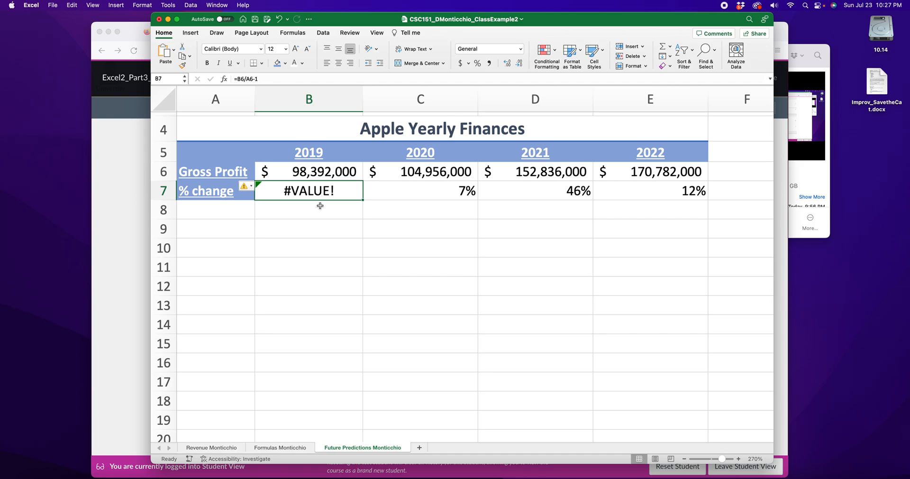
key("Delete")
left_click(319, 226)
left_click(314, 191)
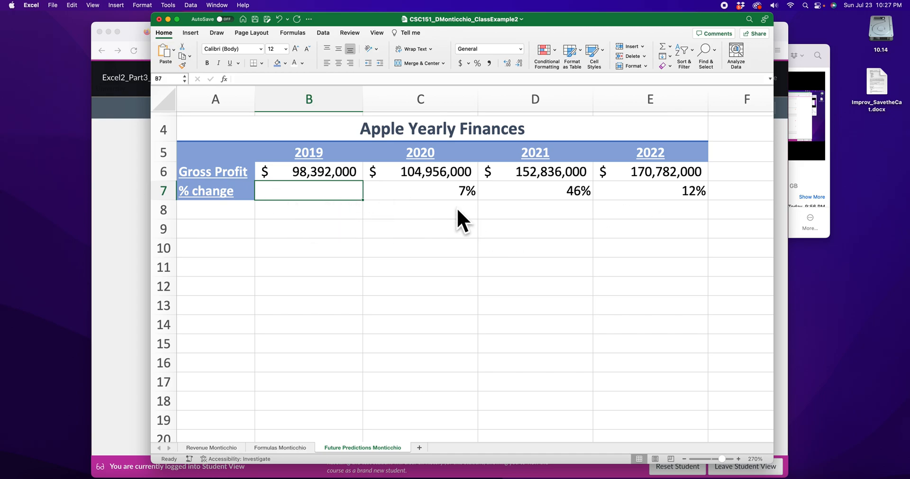
Step: Color the percentage change values in C7:E7 dark green
left_click_drag(408, 193, 610, 195)
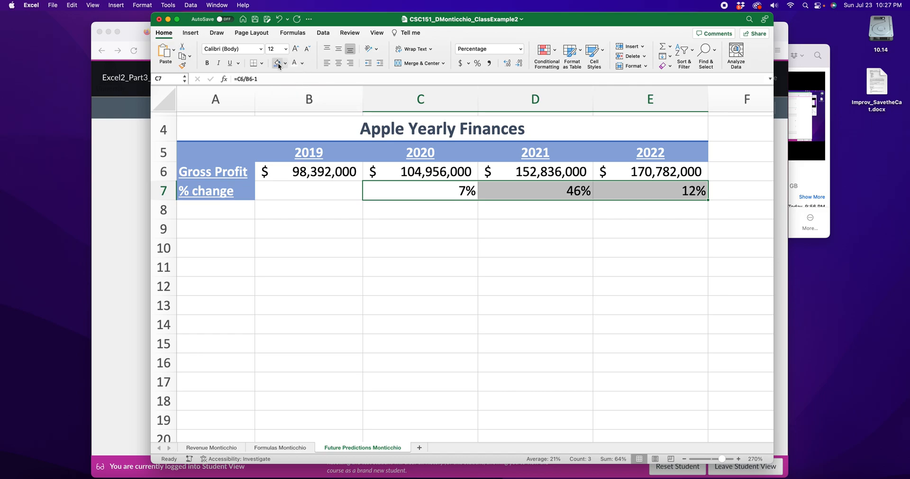
left_click(303, 63)
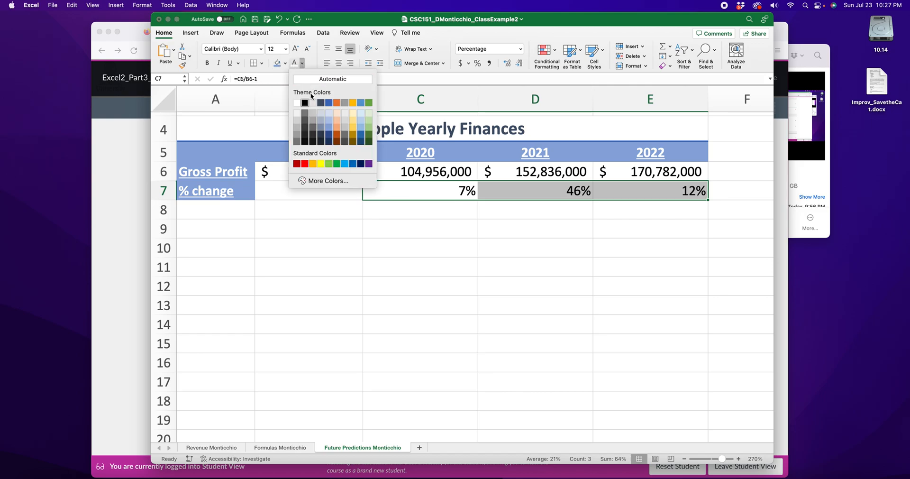
left_click(369, 140)
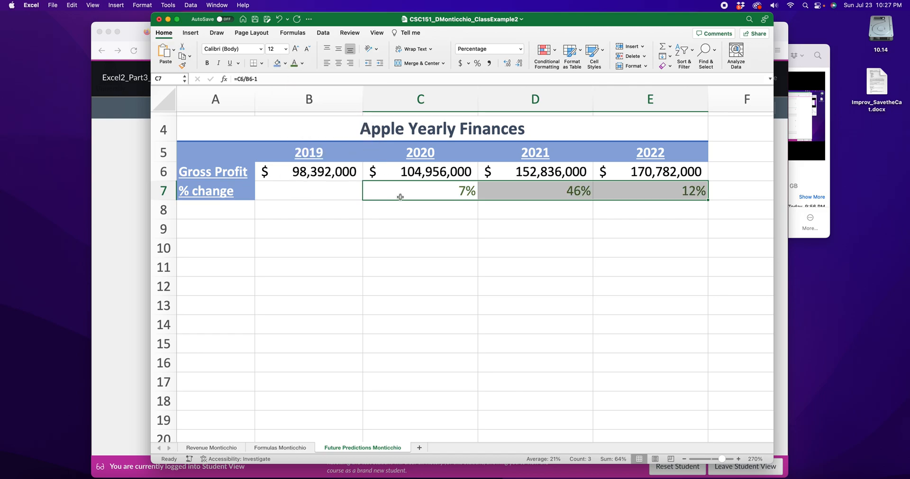
left_click(421, 240)
Step: Set the font of the percentage changes in C7:E7 back to black and fill those cells with light gold
left_click_drag(407, 184, 663, 192)
left_click(303, 64)
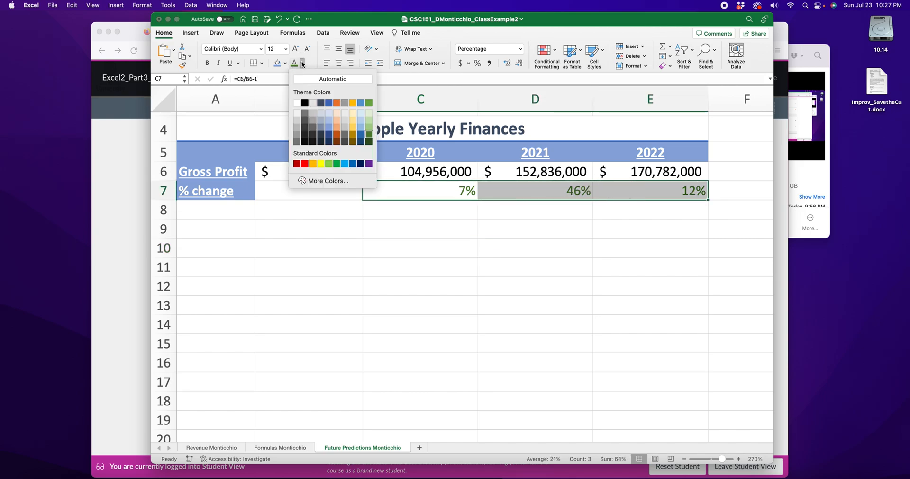
left_click(305, 102)
left_click(286, 63)
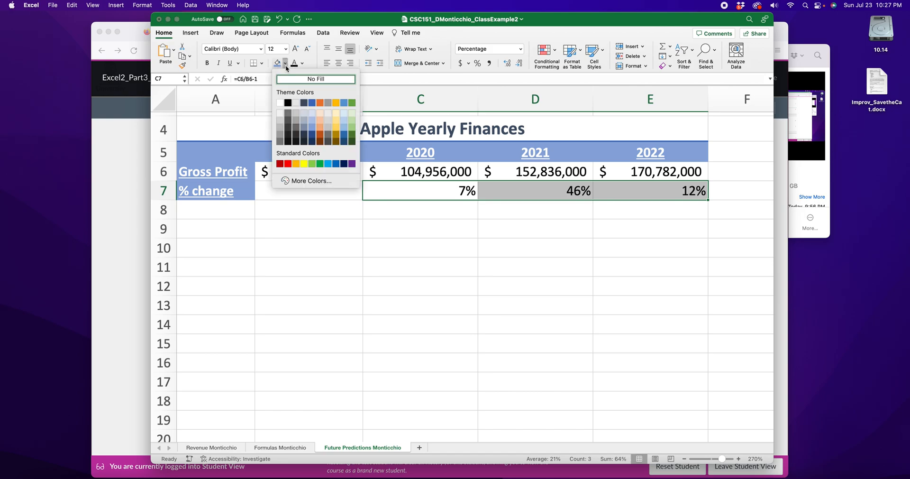
left_click(334, 112)
left_click(483, 251)
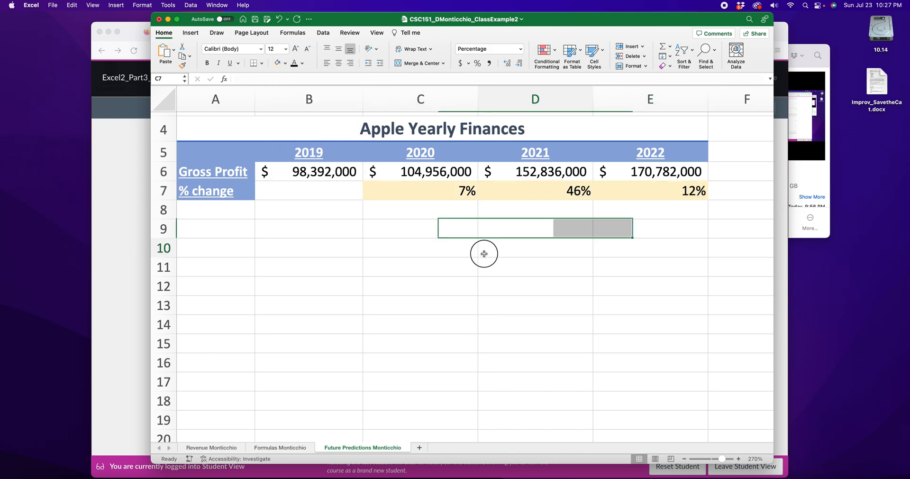
left_click_drag(420, 190, 631, 192)
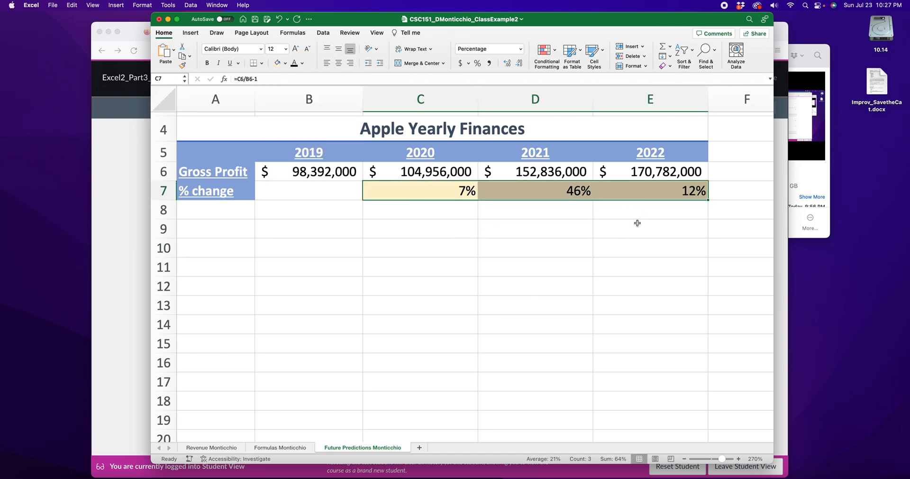
left_click(584, 244)
left_click_drag(427, 191, 657, 194)
left_click(542, 249)
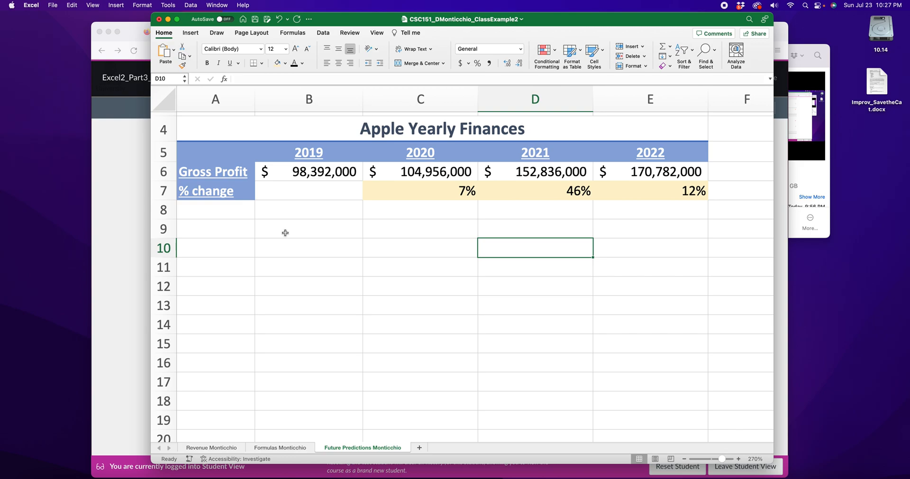
Step: Enter the row labels Average, Median, Min and Max in cells A9 through A12
left_click(204, 233)
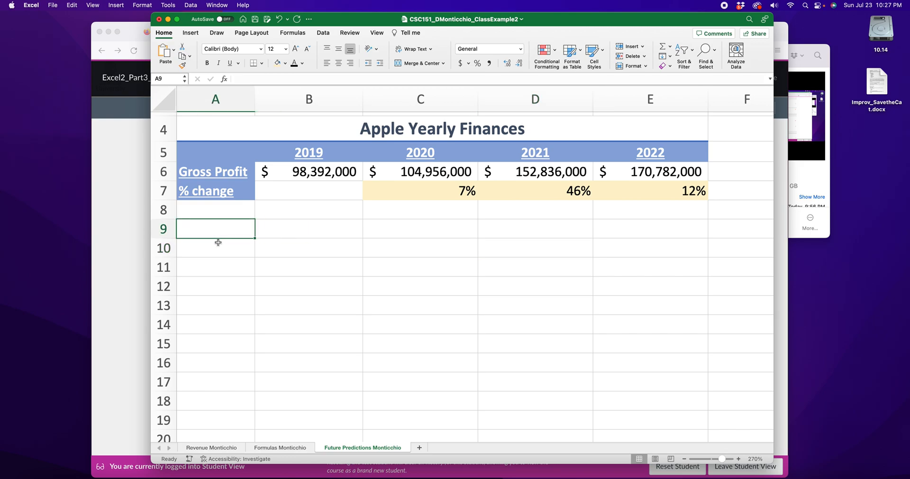
type("Average")
key("Return")
type("Median")
key("Return")
type("Min")
key("Return")
type("Max")
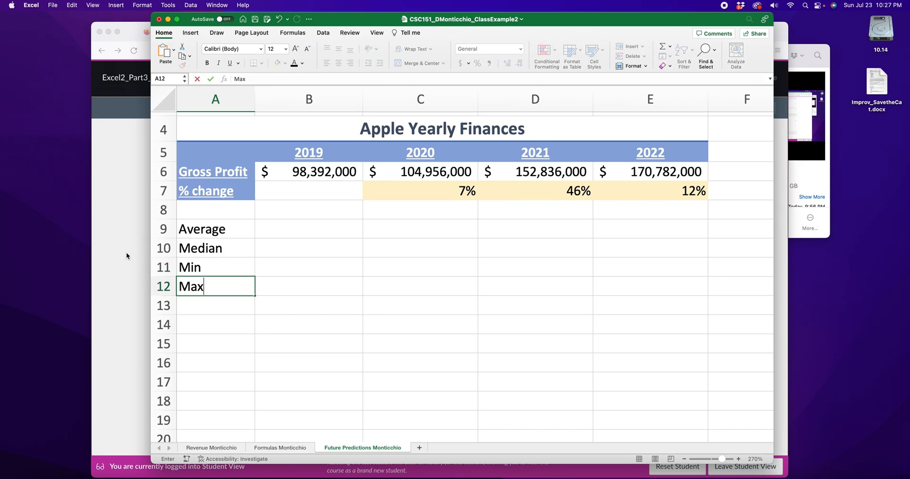
Step: Check the example sheet in the rubric PDF in Firefox, and replace the Median label in A10 with Weighted in Excel
left_click(128, 256)
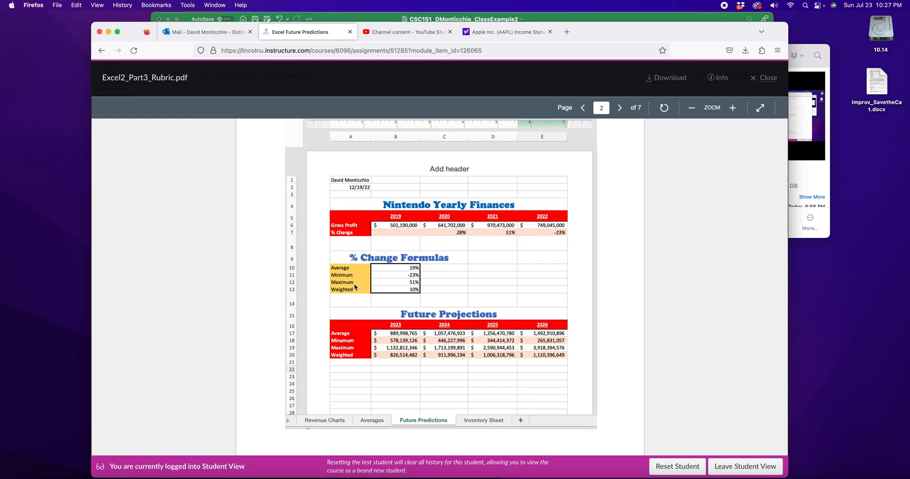
left_click(644, 17)
left_click(222, 247)
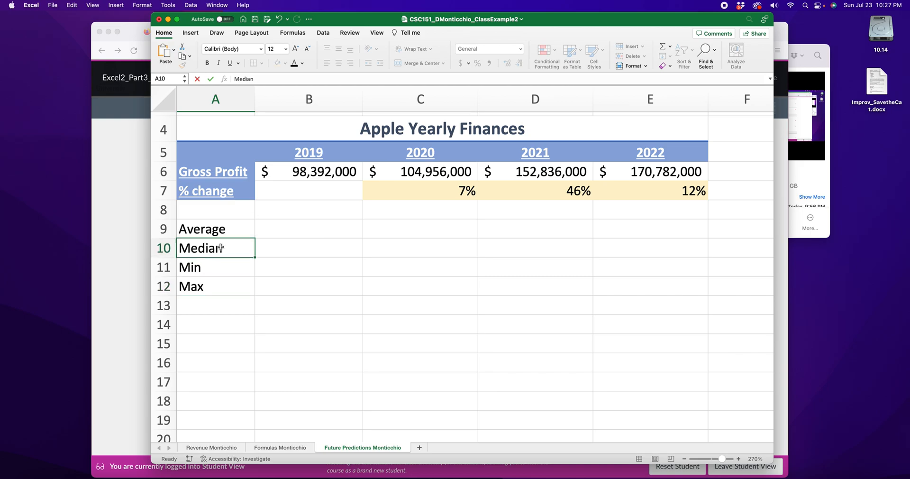
type("Weighted")
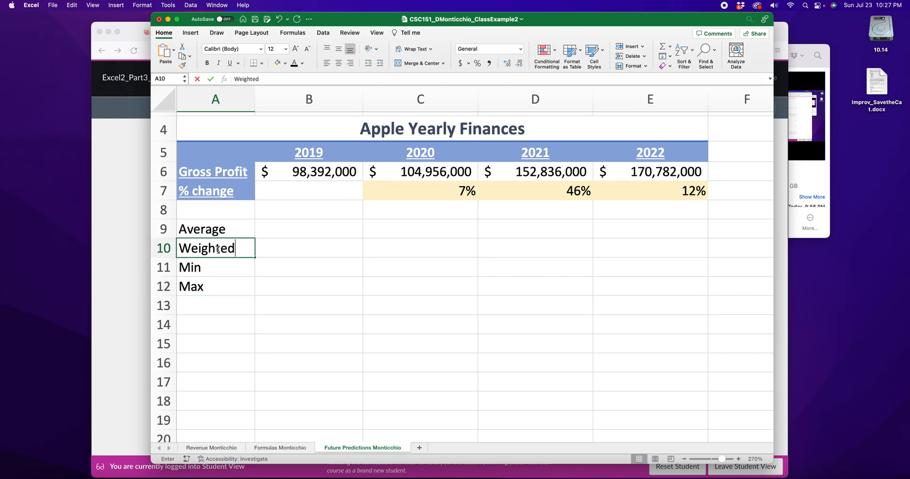
left_click(245, 303)
Step: Fill the label cells A9:A12 with the same medium blue as the Apple Yearly Finances headers
left_click_drag(229, 232, 233, 280)
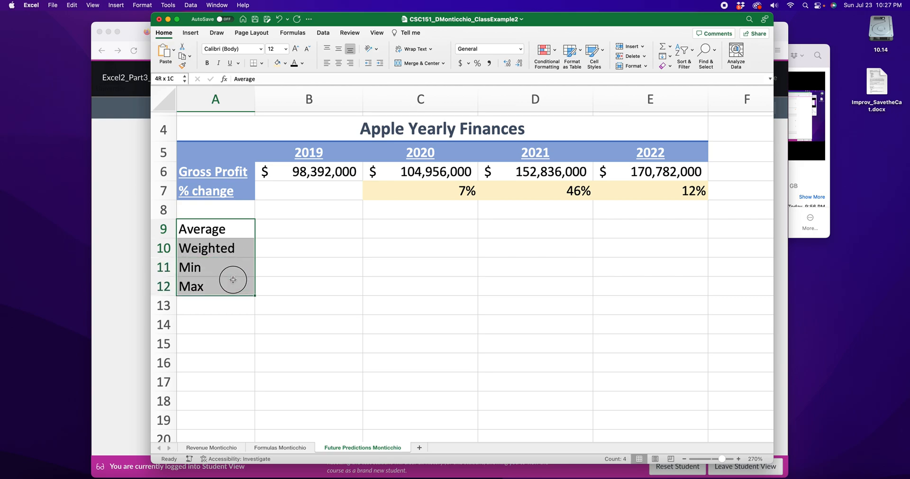
left_click(285, 63)
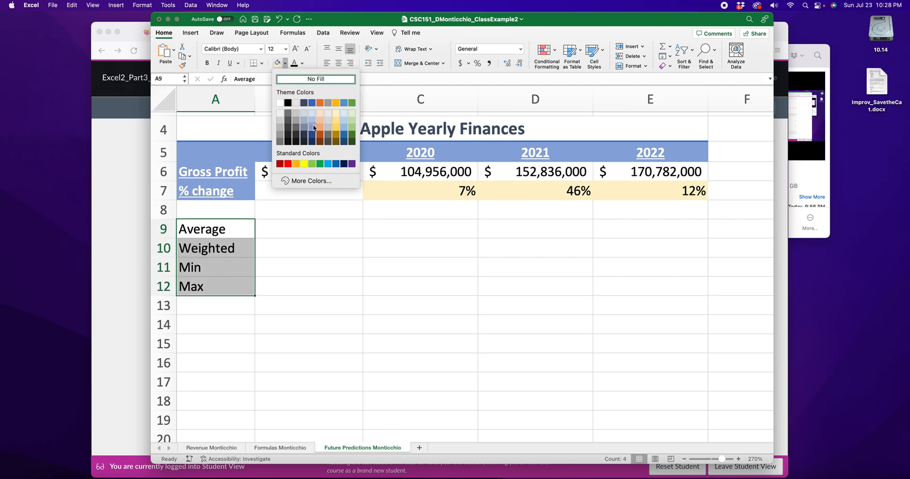
left_click(313, 127)
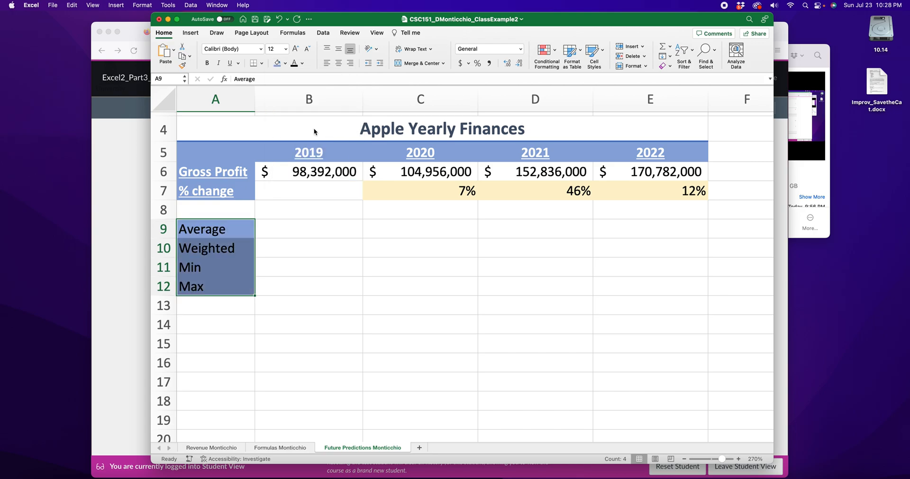
left_click(280, 262)
Step: Set the font color of the labels in A9:A12 to white
left_click_drag(235, 229, 250, 281)
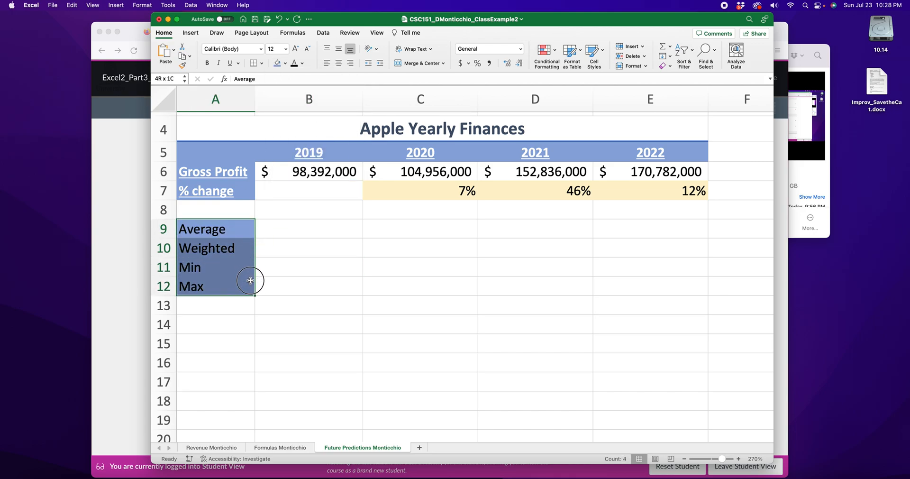
left_click(302, 63)
left_click(297, 102)
left_click(309, 302)
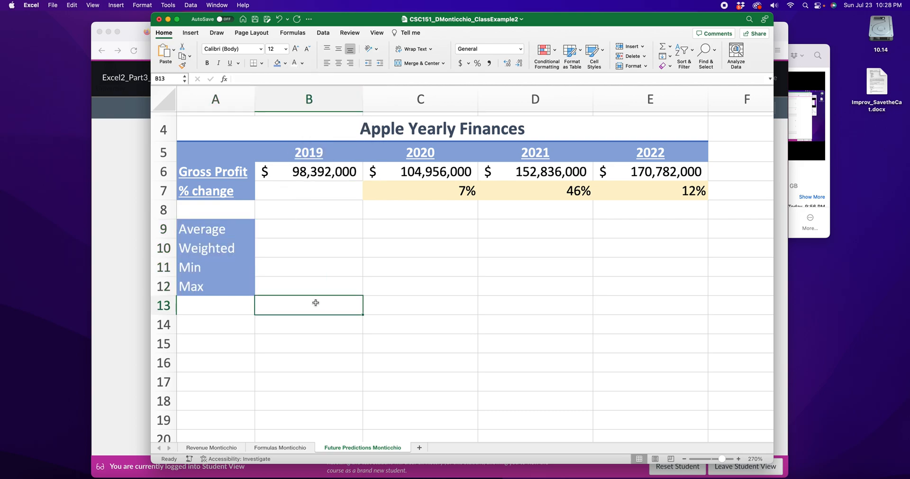
Step: Make the labels in A9:A12 bold and underlined
left_click_drag(234, 229, 234, 286)
left_click(207, 63)
left_click(230, 63)
left_click(278, 213)
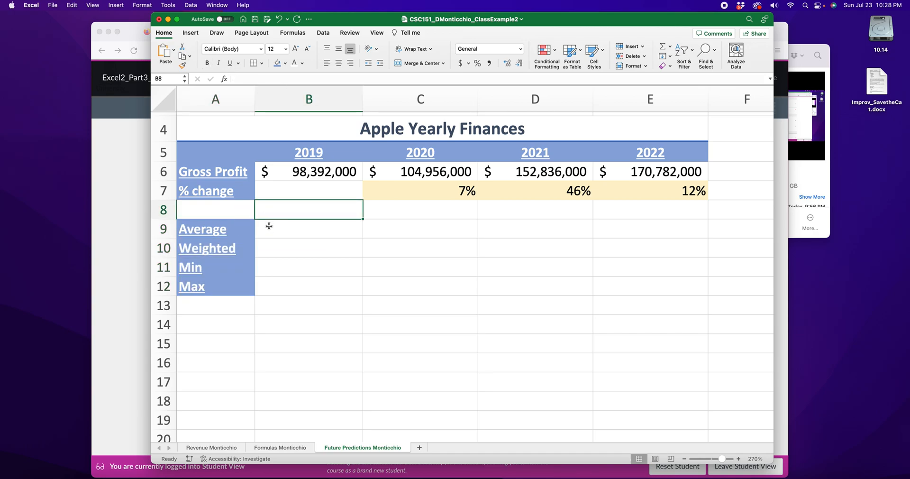
Step: Add a thick box border around the result cells B9:B12
left_click_drag(268, 226, 311, 290)
left_click(261, 63)
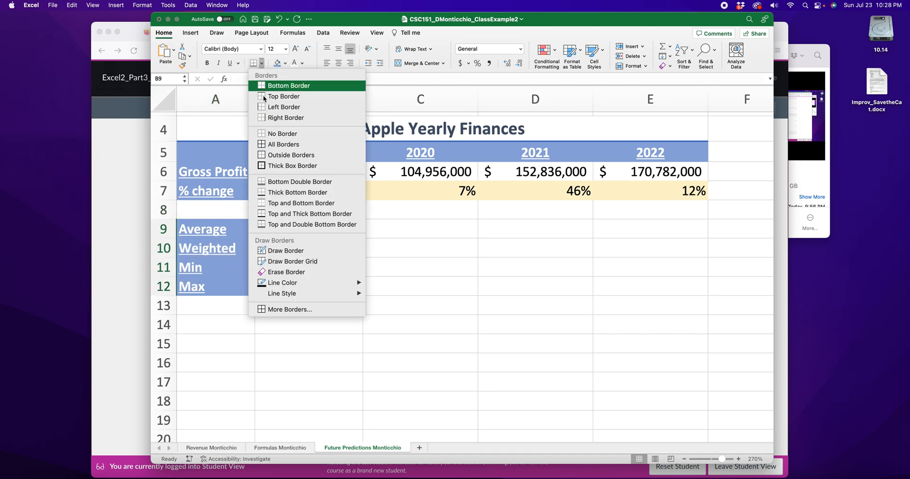
left_click(280, 166)
left_click(443, 269)
Step: Format the result cells B9:B12 as percentages without decimal places
left_click_drag(300, 229, 304, 282)
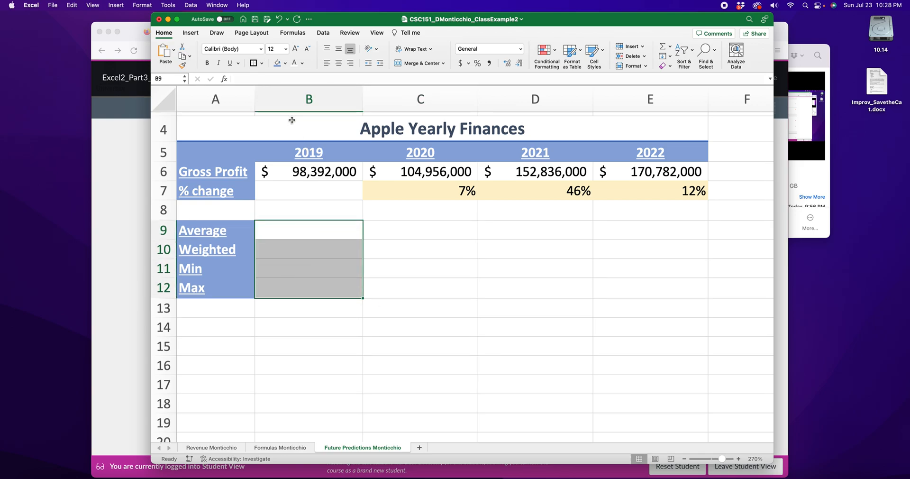
left_click(478, 64)
left_click(520, 64)
left_click(455, 262)
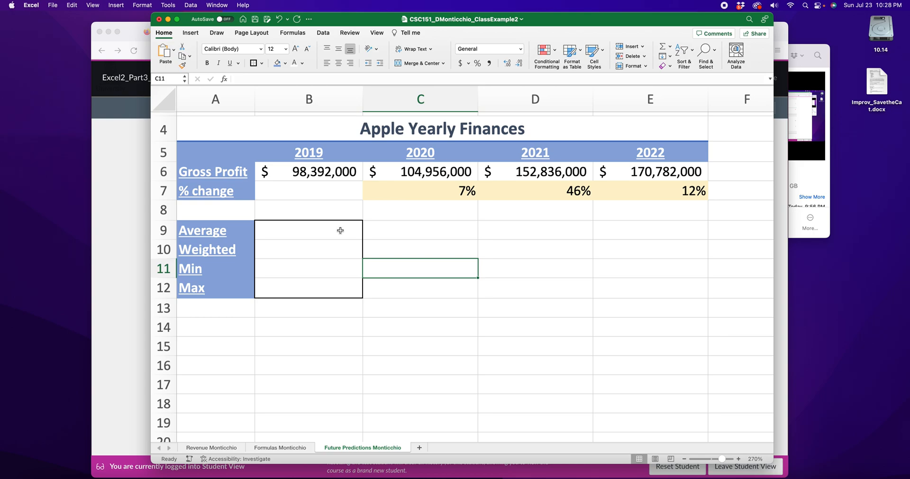
left_click(212, 233)
left_click(214, 274)
left_click_drag(412, 192, 637, 190)
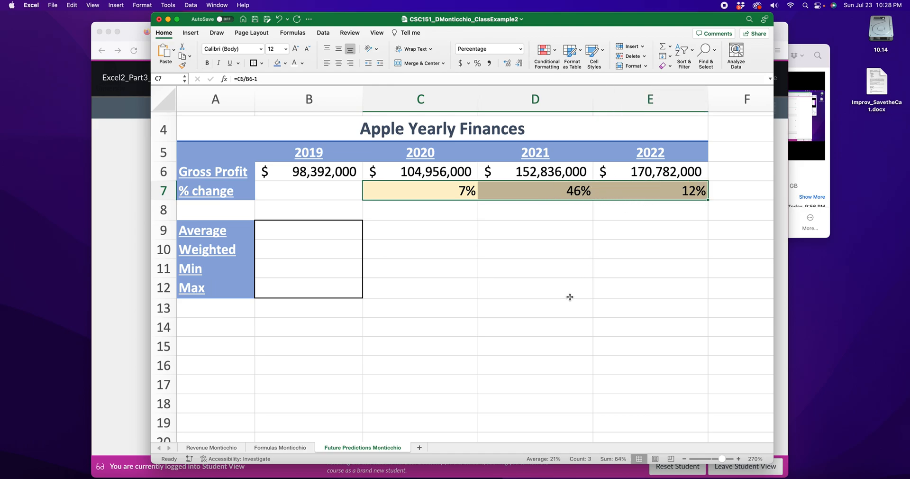
Step: Enter the formula =average(C7:E7) in B9 to average the yearly percentage changes
left_click(323, 234)
type("=")
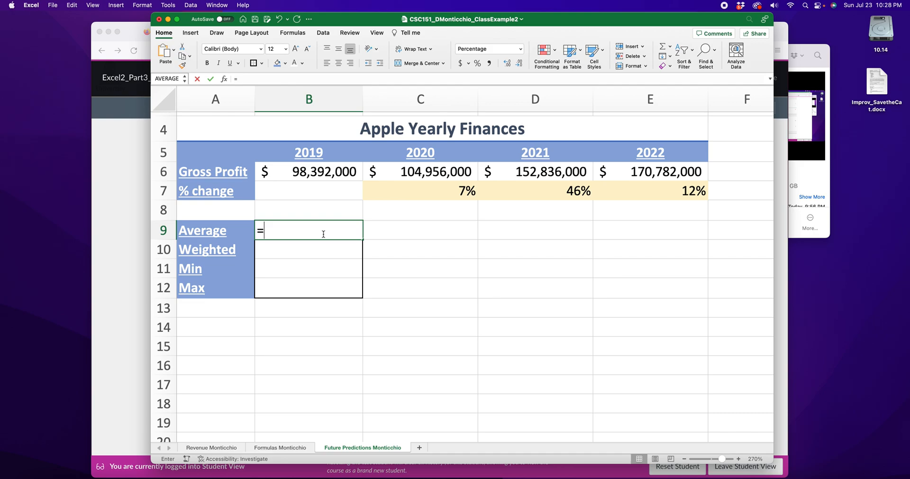
type("average(")
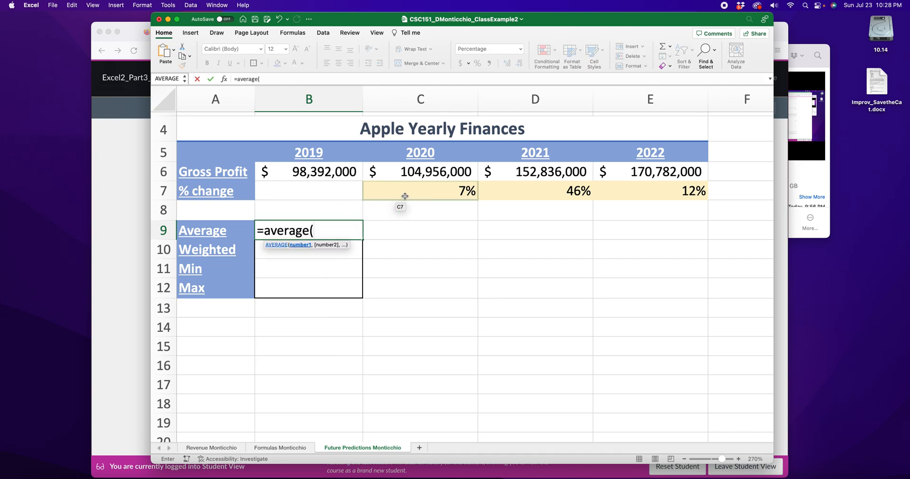
left_click_drag(404, 193, 617, 194)
type(")")
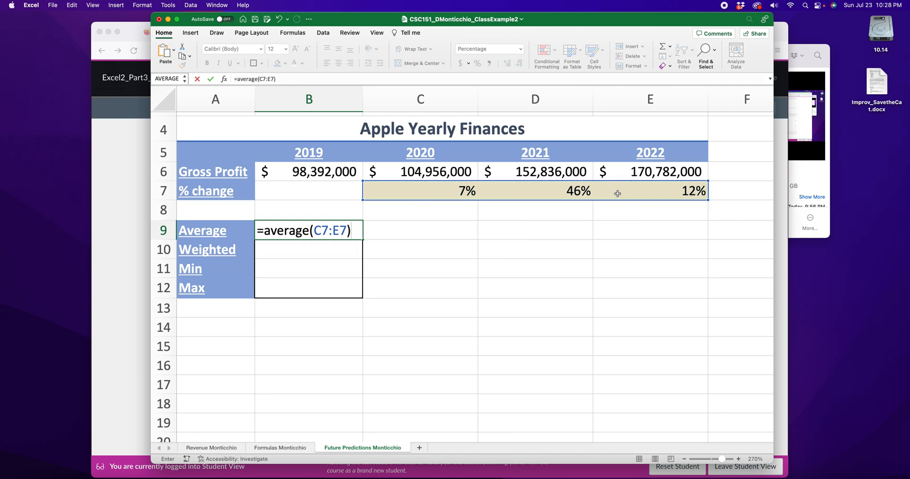
key("Return")
left_click(463, 189)
left_click(569, 194)
left_click(703, 195)
left_click(329, 229)
Step: Enter a MIN formula over C7:E7 in B11 for the smallest percentage change
left_click(326, 266)
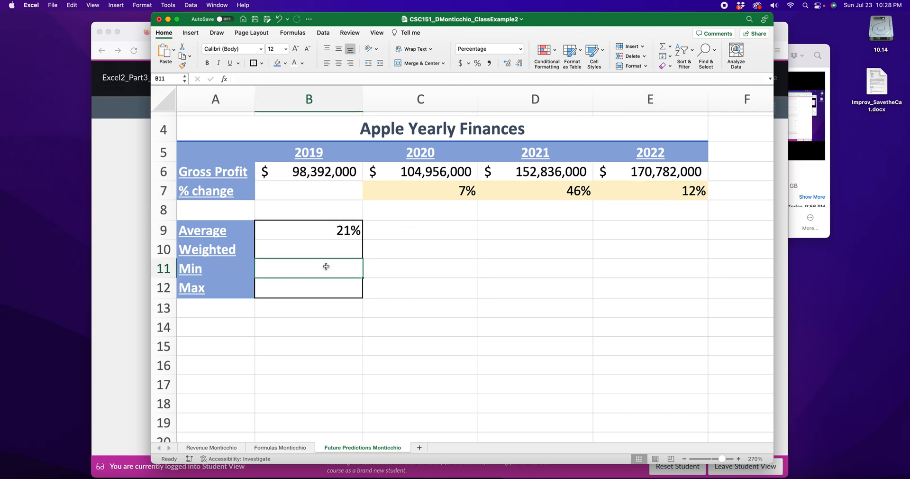
type("=min(")
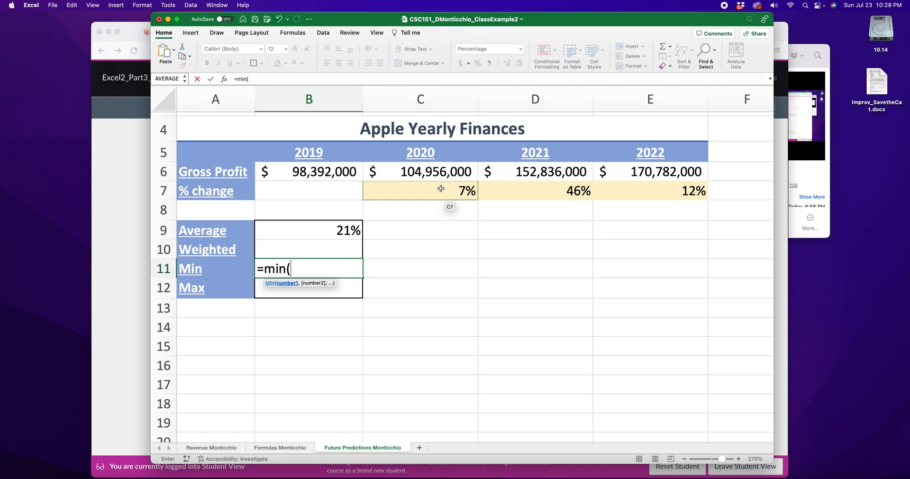
left_click_drag(416, 192, 657, 190)
key("Return")
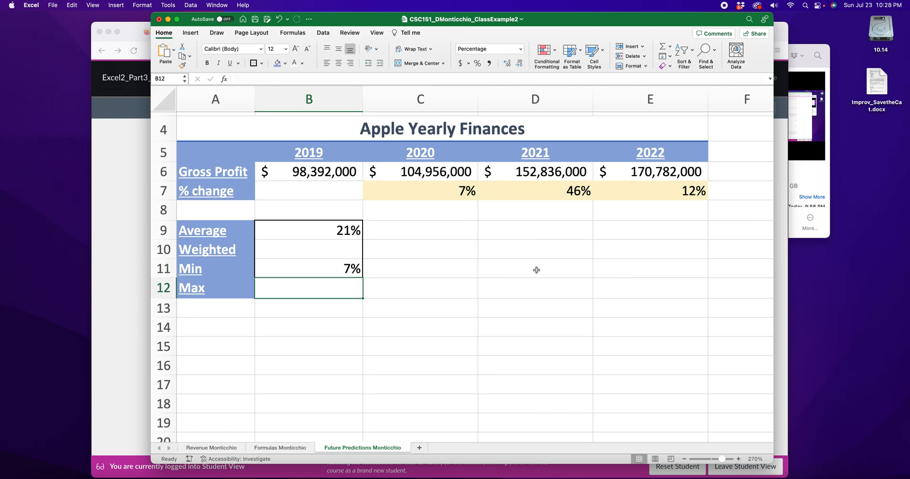
Step: Enter a MAX formula over C7:E7 in B12 for the largest percentage change
type("=")
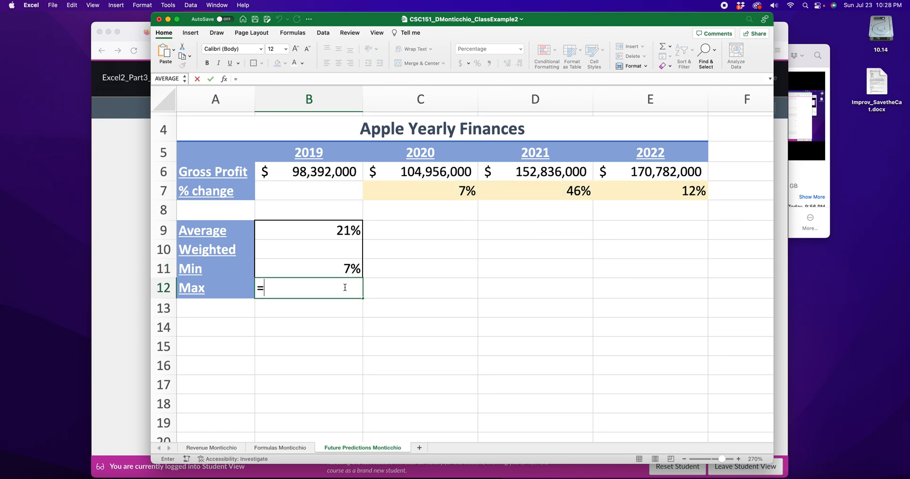
type("max(")
left_click_drag(419, 192, 694, 189)
key("Return")
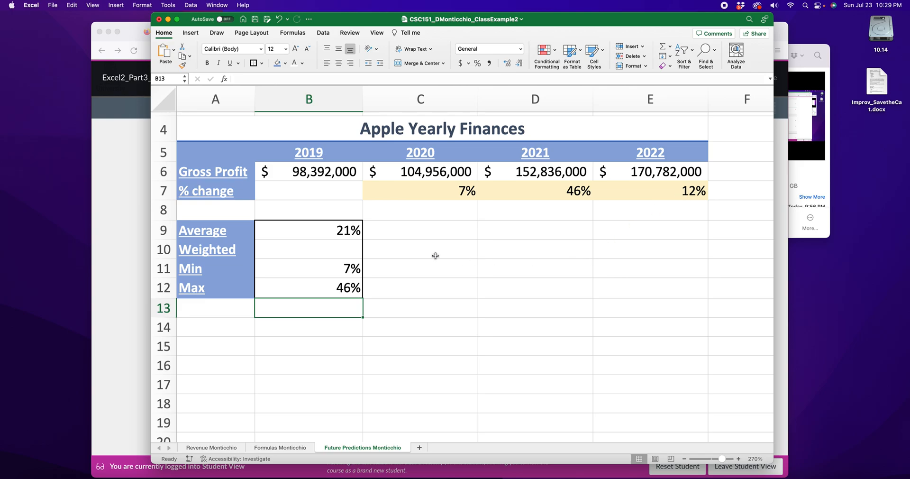
Step: Examine the yearly percentage change formulas in C7:E7 and the empty Weighted cell B10
left_click(328, 253)
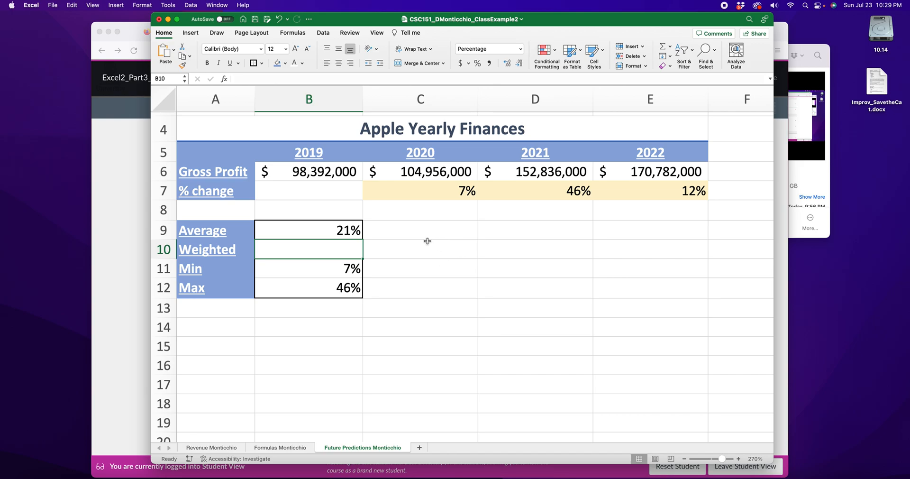
left_click(455, 256)
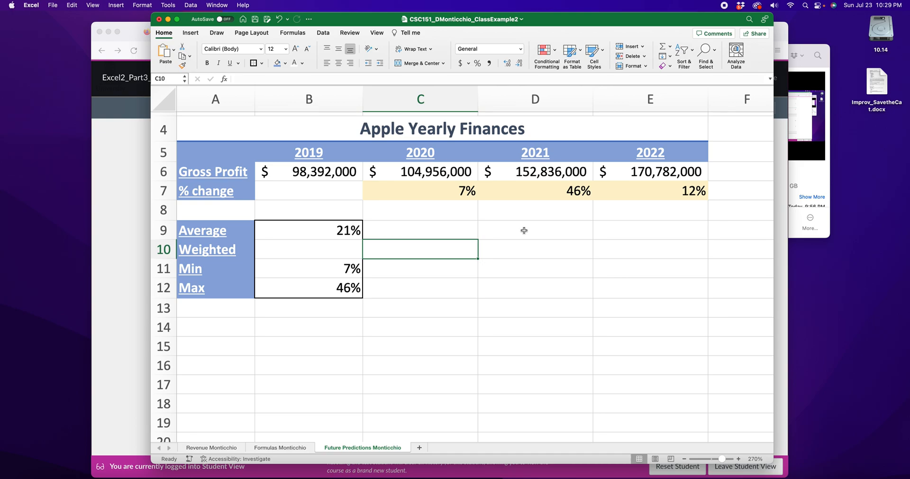
left_click(460, 191)
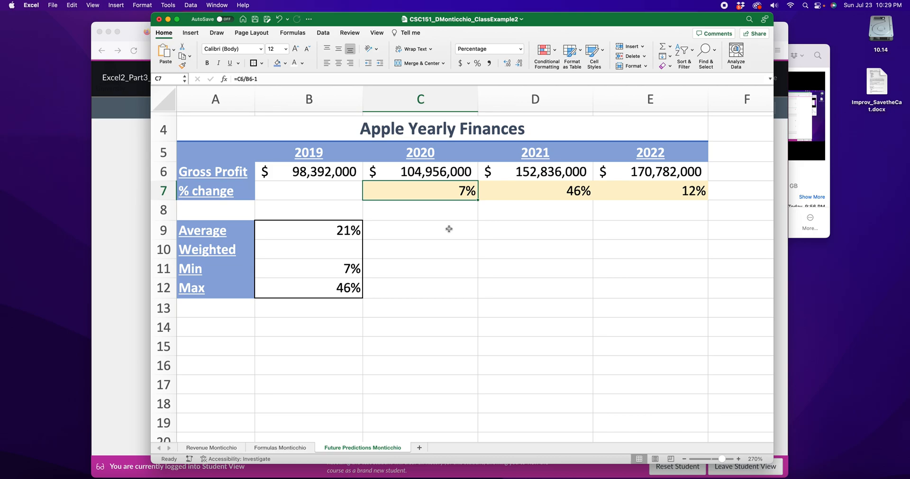
left_click(533, 194)
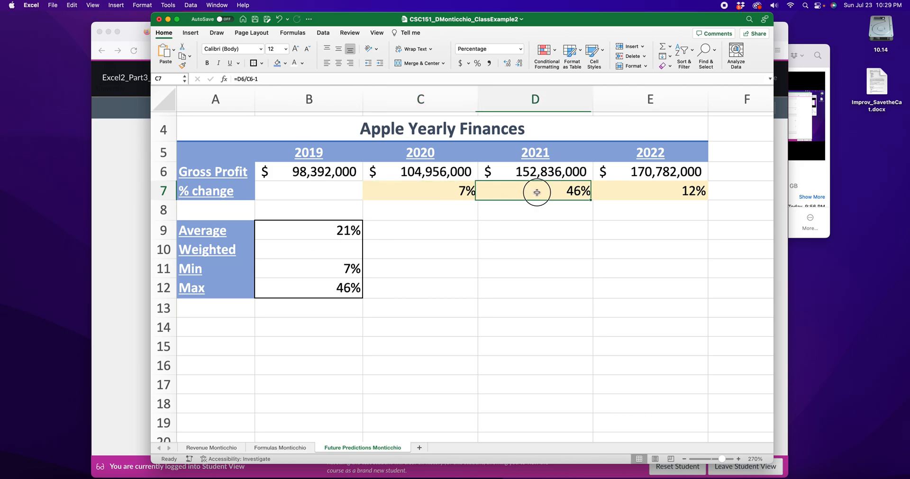
left_click(642, 194)
left_click_drag(446, 195, 654, 194)
left_click(539, 240)
Step: Enter an equal weight of 1 under each percentage change in C8, D8 and E8
left_click(450, 211)
type("1")
left_click(559, 218)
type("1")
left_click(643, 218)
type("1")
left_click(637, 267)
Step: Apply the General number format to E8 and re-enter 1 as its value
left_click(431, 185)
left_click(643, 217)
left_click(520, 49)
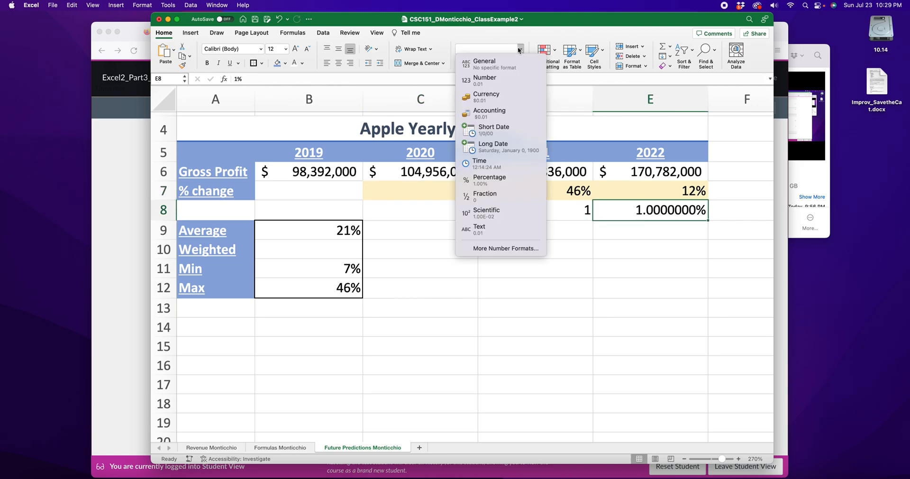
left_click(479, 58)
type("1")
key("Return")
Step: Examine each percentage change in row 7 together with its equal weight in row 8
left_click_drag(423, 193, 426, 212)
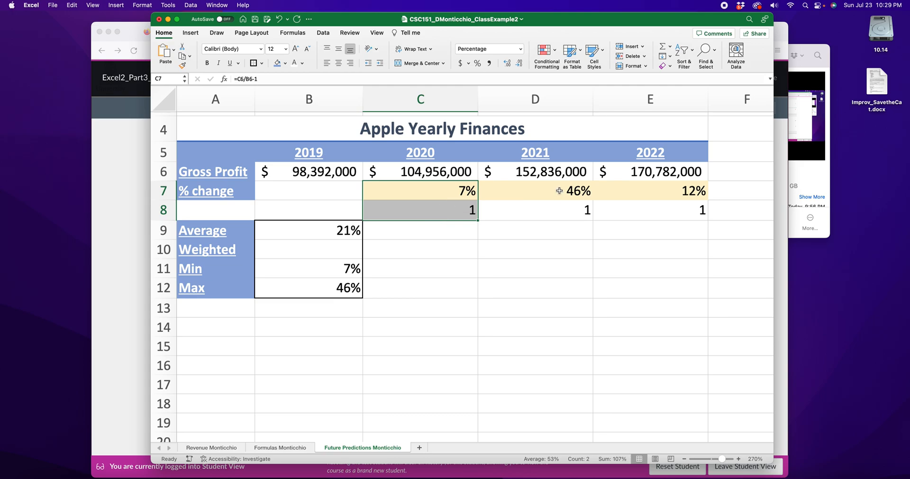
left_click_drag(559, 191, 561, 208)
left_click_drag(666, 185, 673, 210)
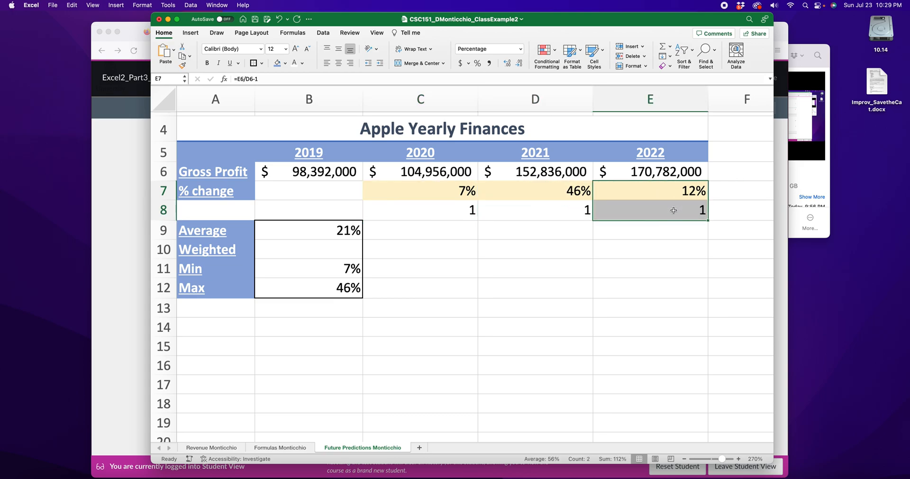
left_click(565, 246)
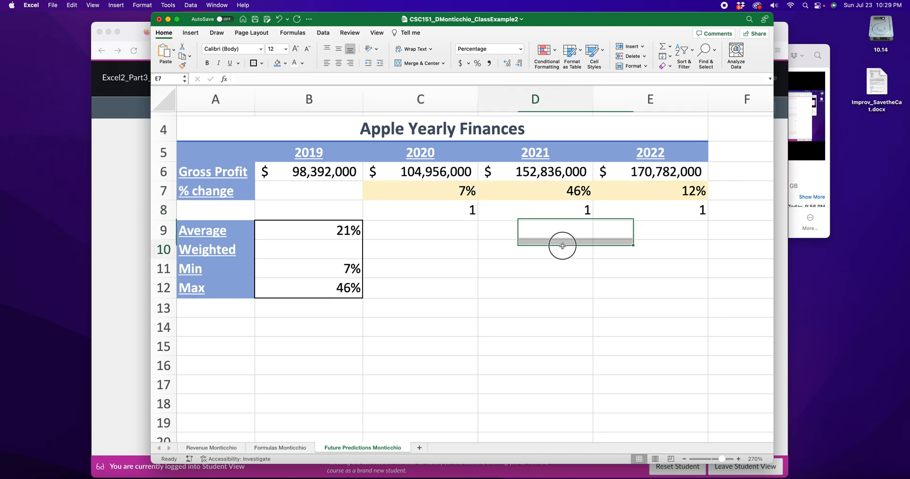
left_click(454, 203)
left_click(596, 210)
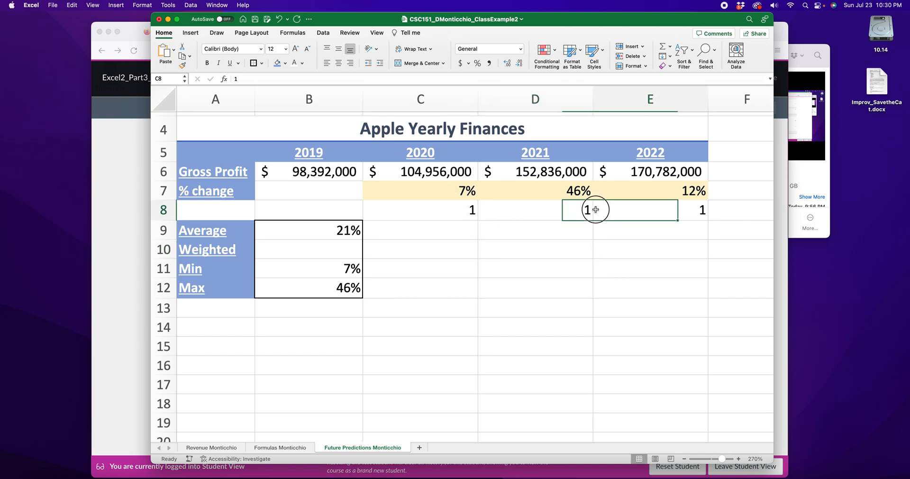
left_click(451, 188)
left_click_drag(451, 187, 452, 210)
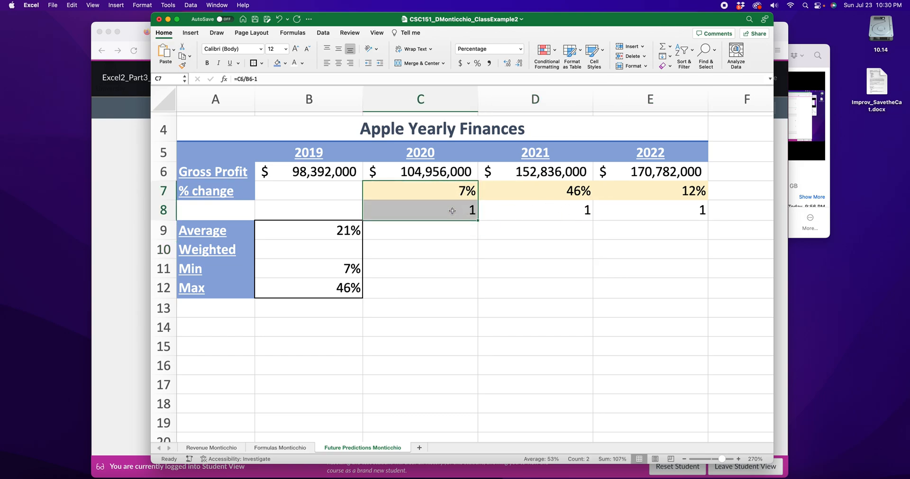
Step: Change the example weights to 21 in D8 and 109 in E8
left_click(573, 211)
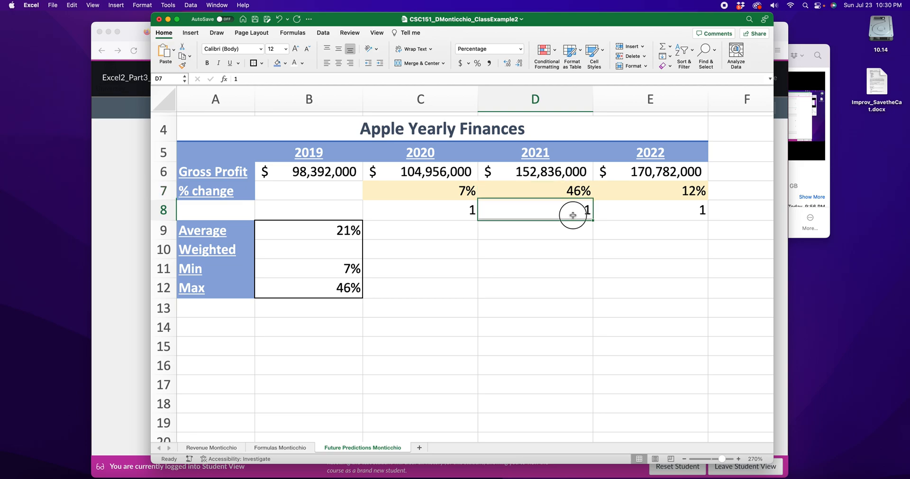
double_click(587, 209)
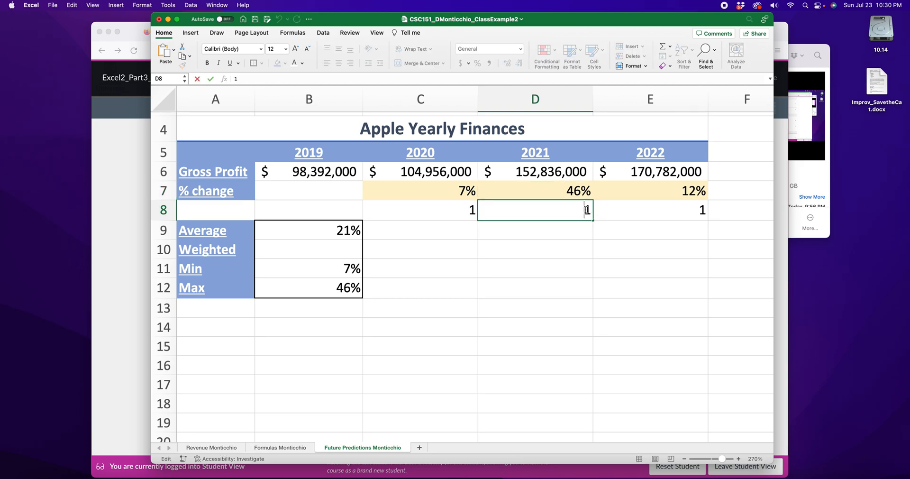
left_click(662, 209)
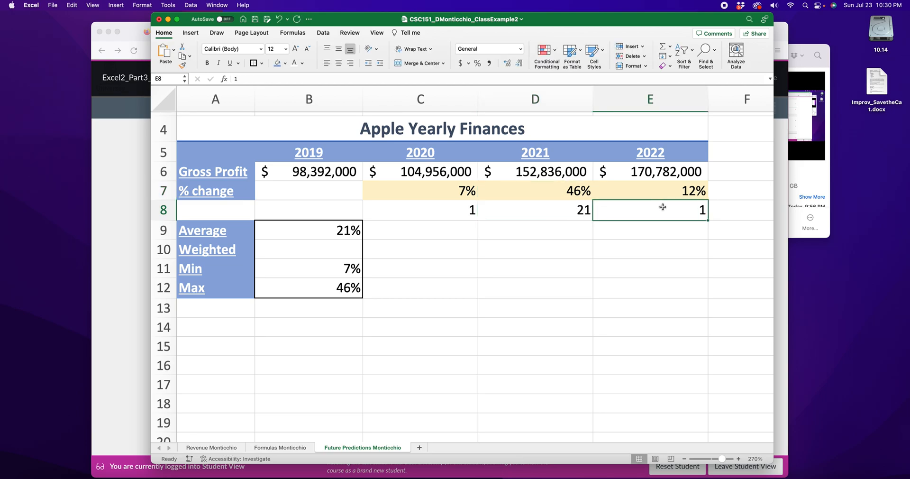
type("109")
left_click(651, 245)
Step: Clear the example weights from C8, D8 and E8
mouse_move(677, 194)
left_mouse_down()
mouse_move(676, 221)
mouse_move(686, 205)
left_mouse_up()
left_click(684, 210)
left_click(461, 209)
left_click_drag(461, 194, 461, 213)
left_click(514, 229)
left_click(447, 205)
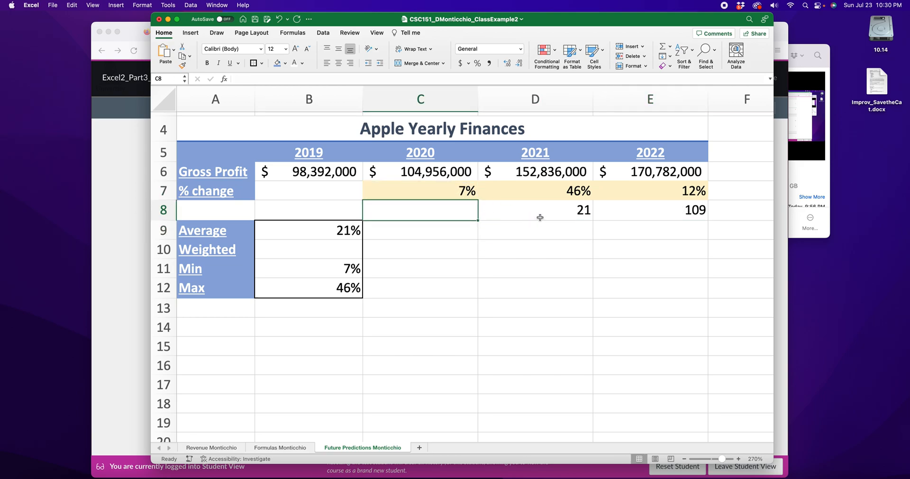
left_click(539, 217)
key("BackSpace")
left_click(683, 213)
key("BackSpace")
left_click(648, 247)
Step: Enter the weights 1, 2 and 3 in C8, D8 and E8 under the 2020, 2021 and 2022 percentage changes
left_click(460, 213)
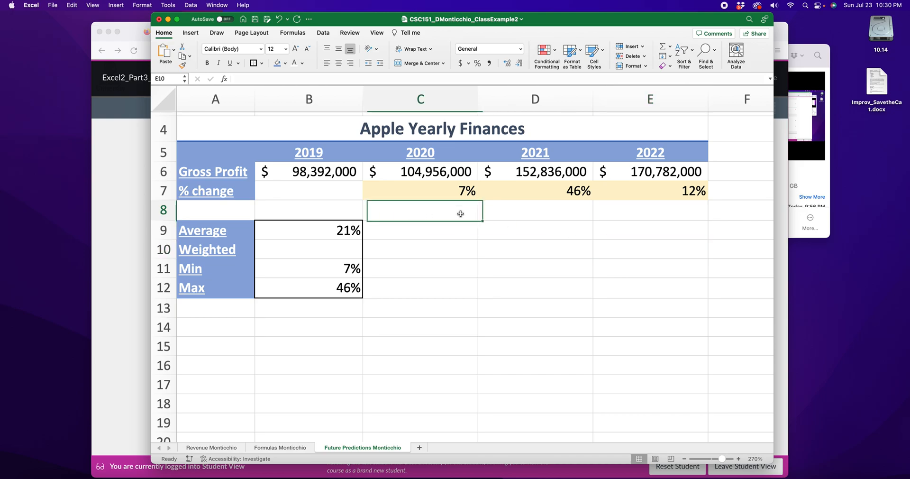
type("1")
key("Tab")
type("2")
key("Tab")
type("3")
left_click(659, 262)
left_click_drag(434, 192, 441, 203)
left_click(573, 193)
left_click_drag(573, 193, 572, 208)
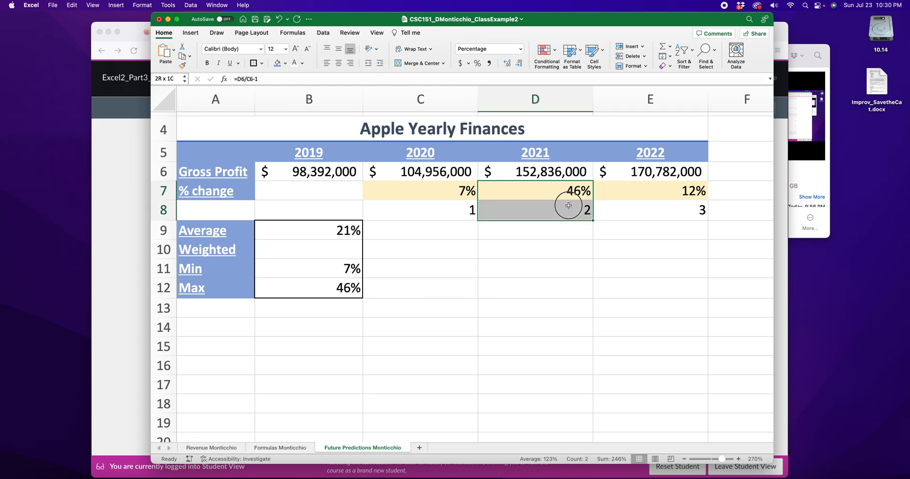
left_click_drag(688, 190, 646, 225)
Step: Add example weights for further years, 4 in F8 and 5 in G8
scroll(638, 228, "right", 3)
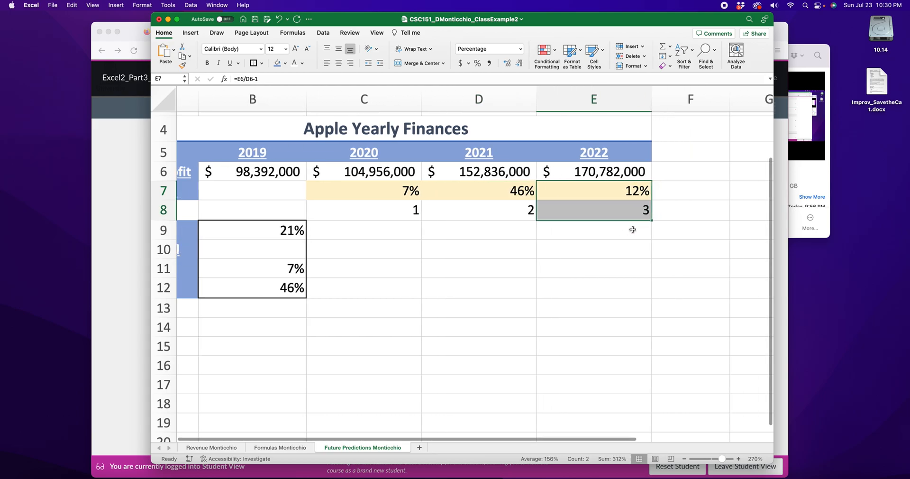
left_click_drag(633, 153, 630, 209)
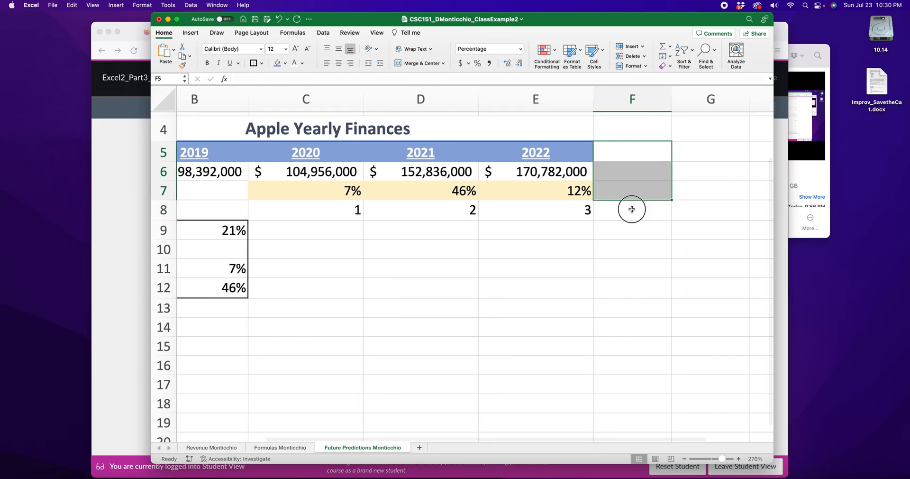
left_click(648, 212)
type("4")
left_click(694, 209)
left_click_drag(699, 164, 696, 187)
left_click(699, 210)
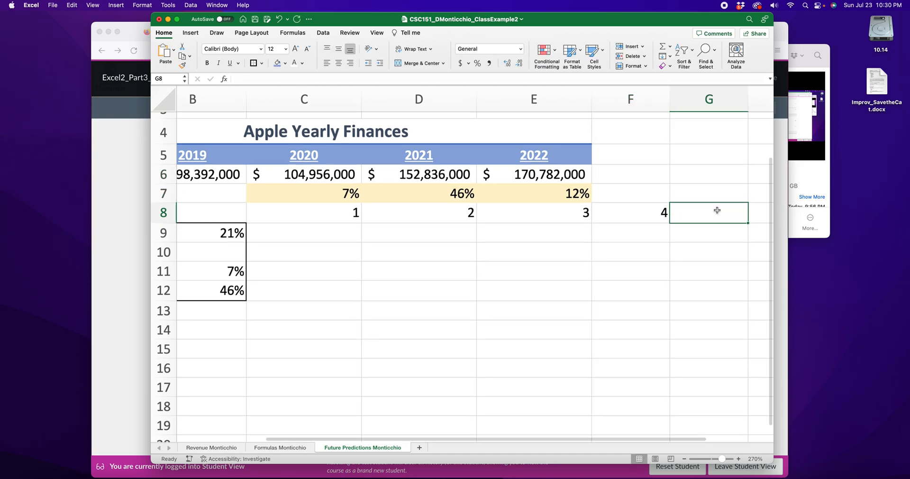
scroll(698, 211, "up", 1)
scroll(699, 211, "right", 1)
type("5")
key("Return")
Step: Delete the extra example weights from F8 and G8
left_click(639, 221)
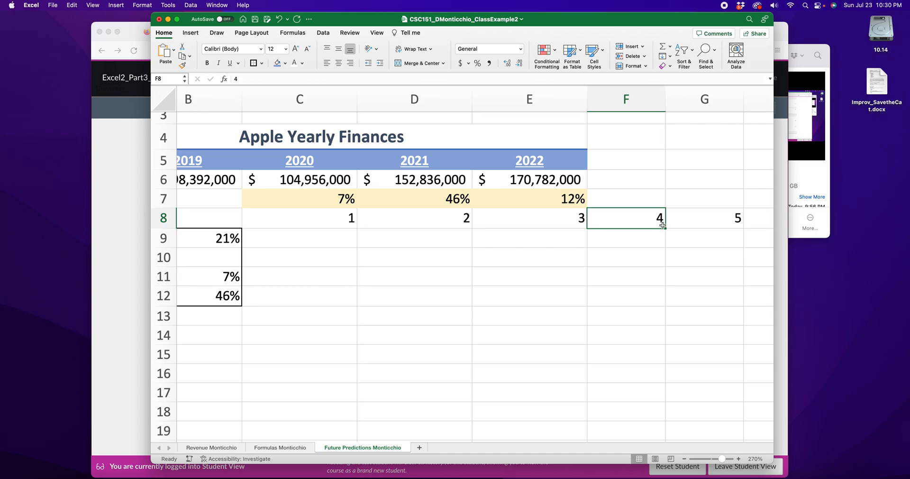
left_click(692, 221)
key("Delete")
left_click(633, 260)
scroll(632, 260, "left", 3)
scroll(612, 255, "right", 1)
scroll(432, 229, "left", 2)
Step: Examine the weights in C8:E8 alongside the percentage changes they apply to
left_click_drag(412, 221, 651, 220)
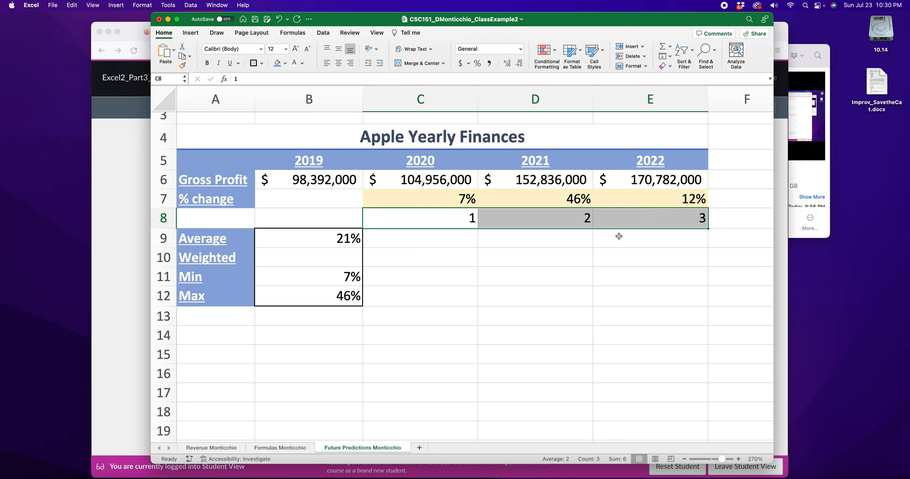
left_click(332, 256)
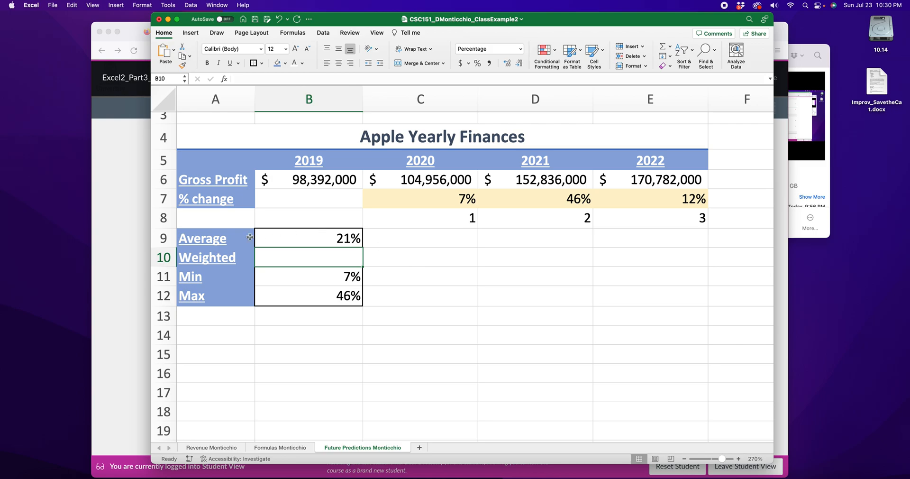
left_click_drag(458, 199, 461, 219)
left_click(528, 217)
left_click(646, 217)
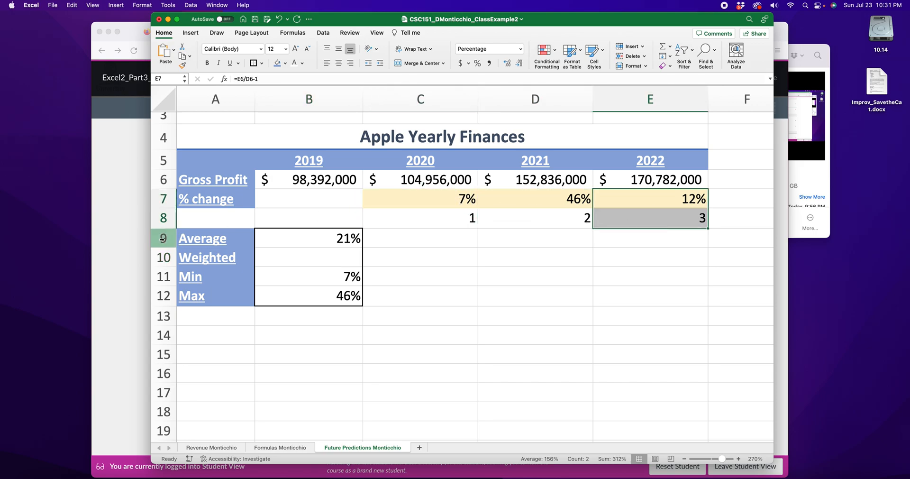
Step: Switch to Firefox, search for sketchpad in the new tab and open the Sketch.IO Sketchpad drawing page
left_click(119, 252)
left_click(566, 32)
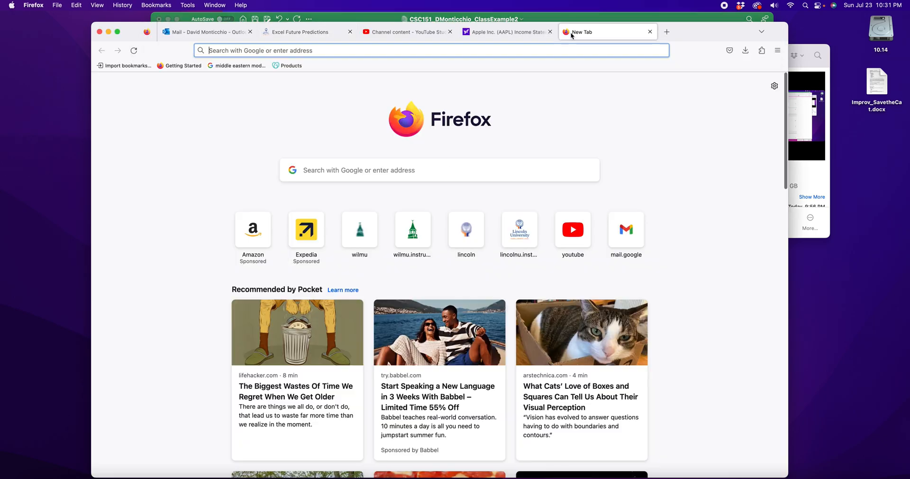
type("sketchpad")
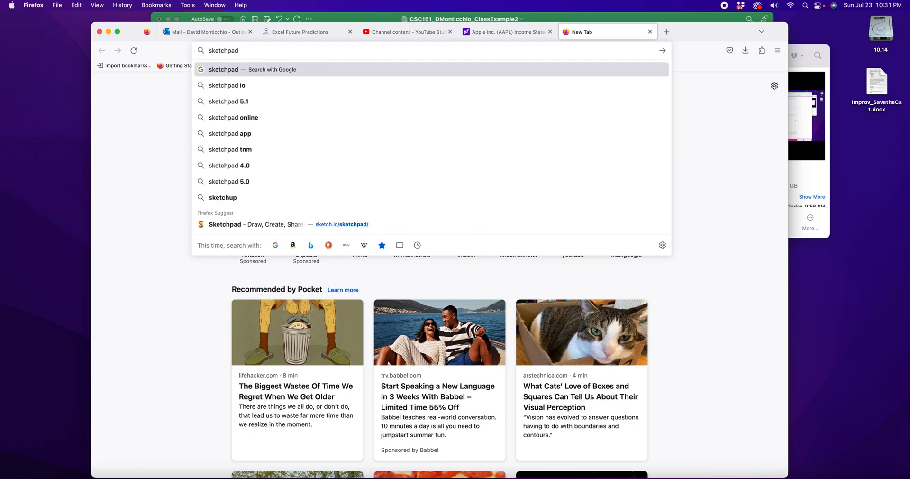
key("Return")
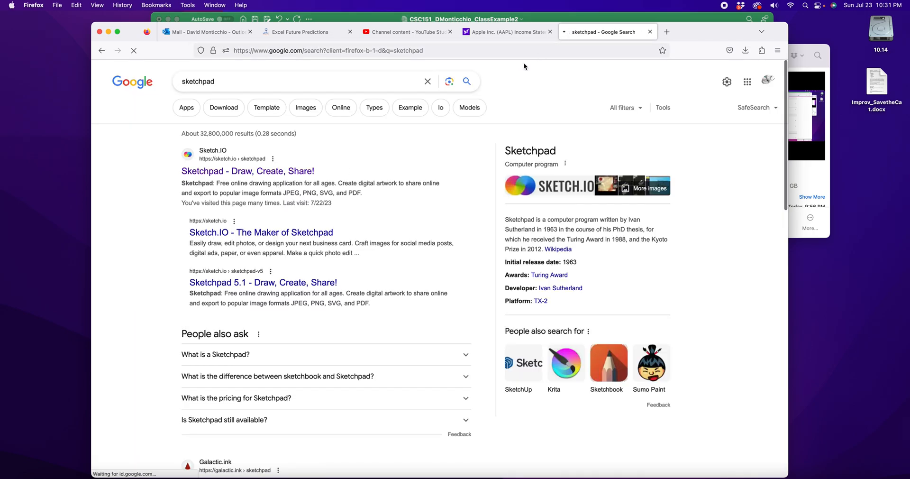
left_click(287, 170)
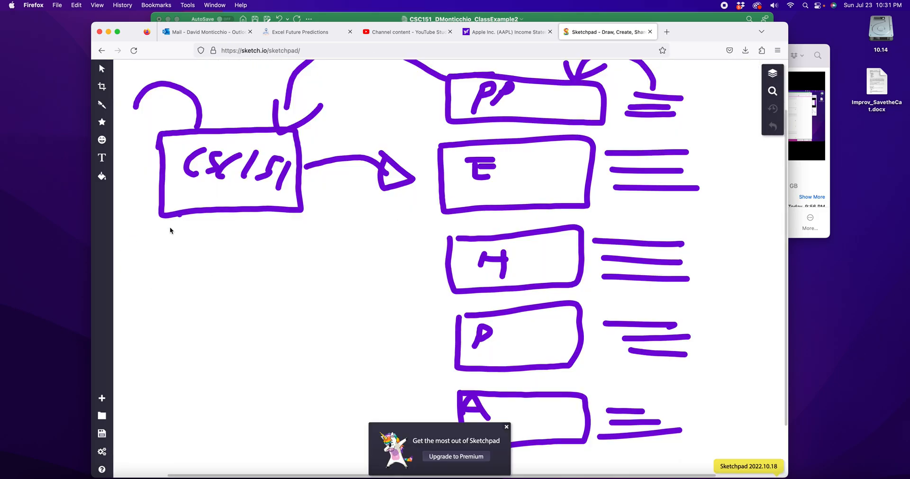
Step: Create a new blank Sketchpad document with the Color background
left_click(102, 398)
left_click(224, 297)
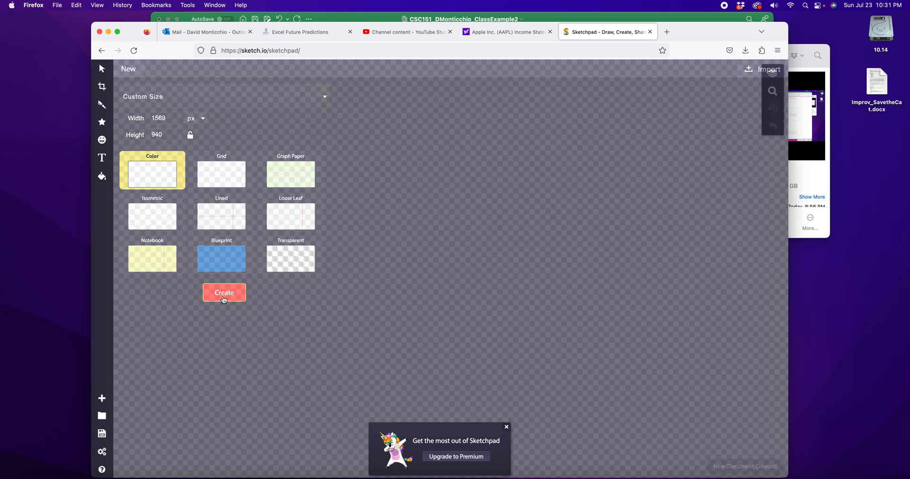
left_click(101, 398)
left_click(163, 182)
left_click(231, 295)
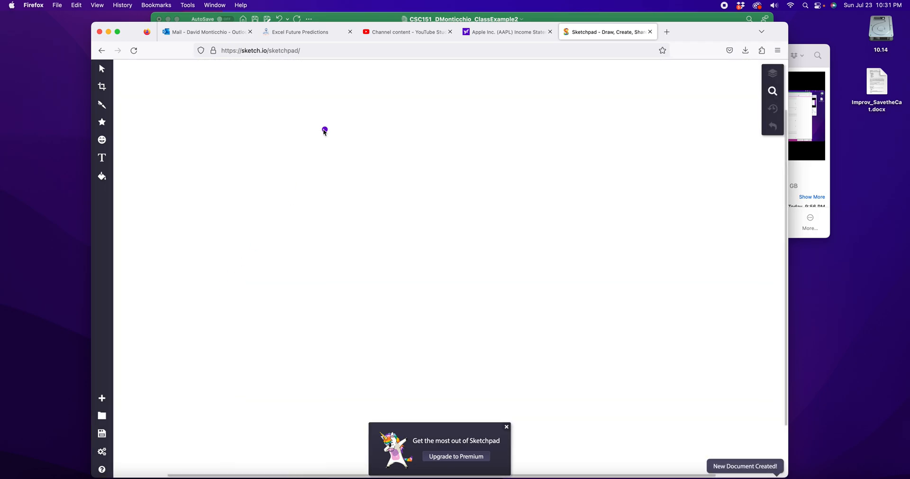
mouse_move(174, 159)
left_mouse_down()
mouse_move(203, 137)
mouse_move(218, 142)
mouse_move(211, 160)
mouse_move(224, 158)
left_mouse_up()
left_click_drag(241, 135, 250, 150)
mouse_move(252, 137)
left_mouse_down()
mouse_move(235, 147)
mouse_move(284, 160)
left_mouse_up()
left_click(259, 158)
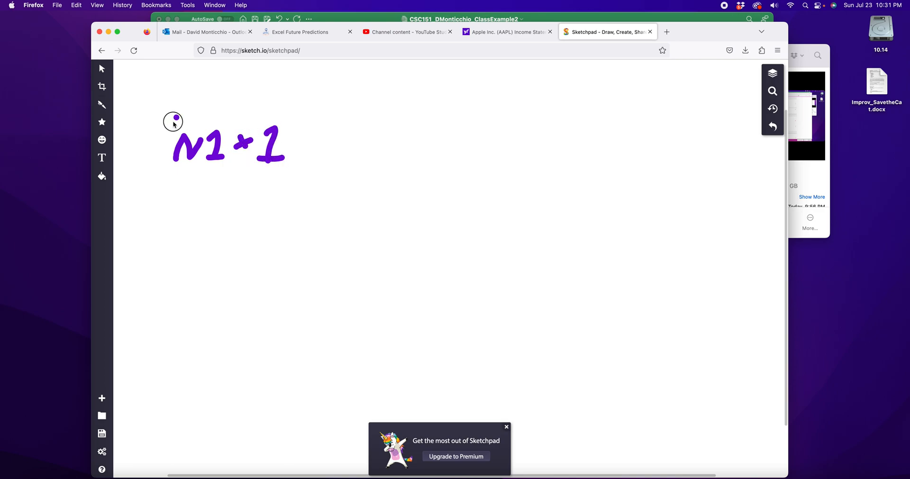
left_click_drag(176, 116, 167, 166)
key("super+z")
key("super+z")
key("super+z")
key("super+z")
key("super+z")
key("super+z")
key("super+z")
key("super+z")
key("super+z")
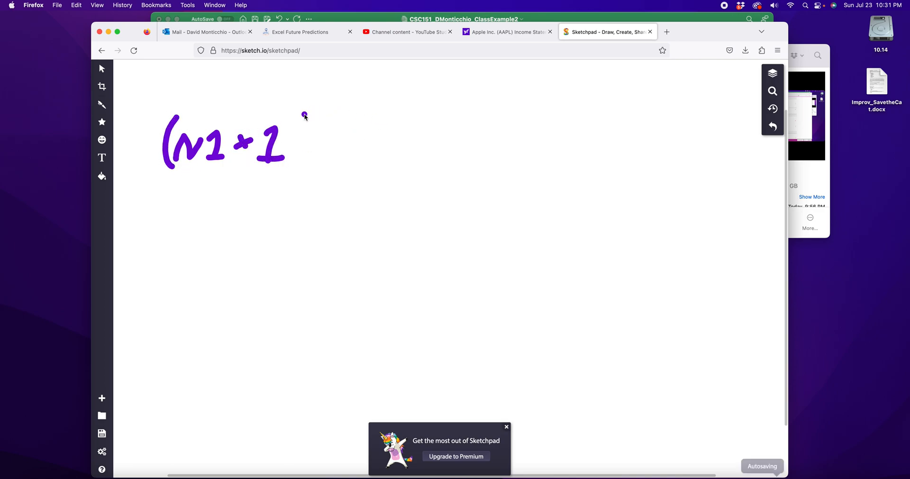
key("super+z")
Step: Handwrite the weighted-average numerator (A x 1) + (B x 2) + (C x 3) and draw a long fraction line beneath it
mouse_move(171, 166)
left_mouse_down()
mouse_move(183, 147)
mouse_move(191, 162)
mouse_move(215, 148)
mouse_move(223, 170)
left_mouse_up()
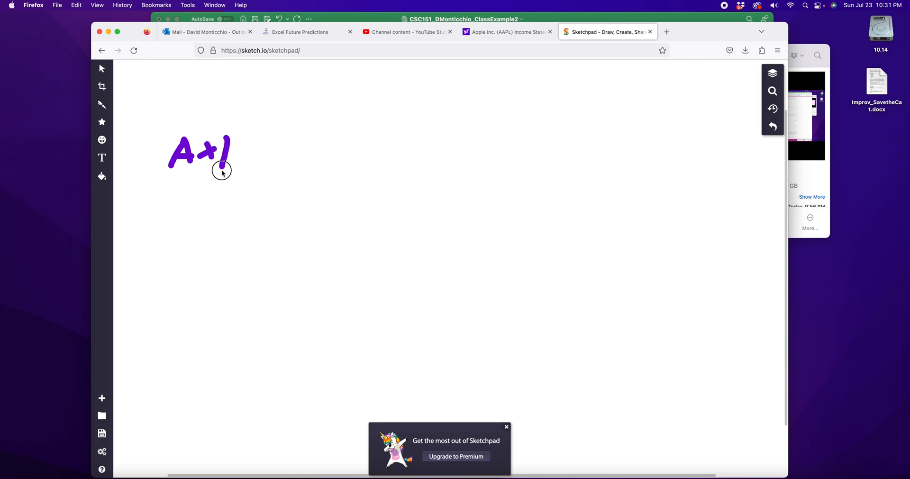
left_click_drag(173, 123, 166, 185)
mouse_move(244, 116)
left_mouse_down()
mouse_move(256, 122)
mouse_move(248, 183)
mouse_move(235, 192)
left_mouse_up()
left_click_drag(298, 134, 289, 163)
mouse_move(286, 152)
left_mouse_down()
mouse_move(303, 150)
mouse_move(329, 186)
left_mouse_up()
mouse_move(347, 148)
left_mouse_down()
mouse_move(343, 165)
mouse_move(356, 155)
mouse_move(348, 145)
mouse_move(386, 164)
left_mouse_up()
mouse_move(391, 142)
left_mouse_down()
mouse_move(400, 162)
mouse_move(429, 166)
left_mouse_up()
mouse_move(427, 125)
left_mouse_down()
mouse_move(438, 140)
mouse_move(435, 205)
left_mouse_up()
left_click_drag(507, 149, 501, 168)
left_click_drag(498, 156, 512, 152)
left_click_drag(569, 125, 555, 191)
mouse_move(574, 144)
left_mouse_down()
mouse_move(565, 151)
mouse_move(575, 158)
left_mouse_up()
left_click_drag(588, 149, 588, 164)
mouse_move(606, 143)
left_mouse_down()
mouse_move(624, 142)
mouse_move(595, 171)
left_mouse_up()
mouse_move(623, 122)
left_mouse_down()
mouse_move(636, 127)
mouse_move(625, 200)
left_mouse_up()
left_click_drag(173, 227, 682, 230)
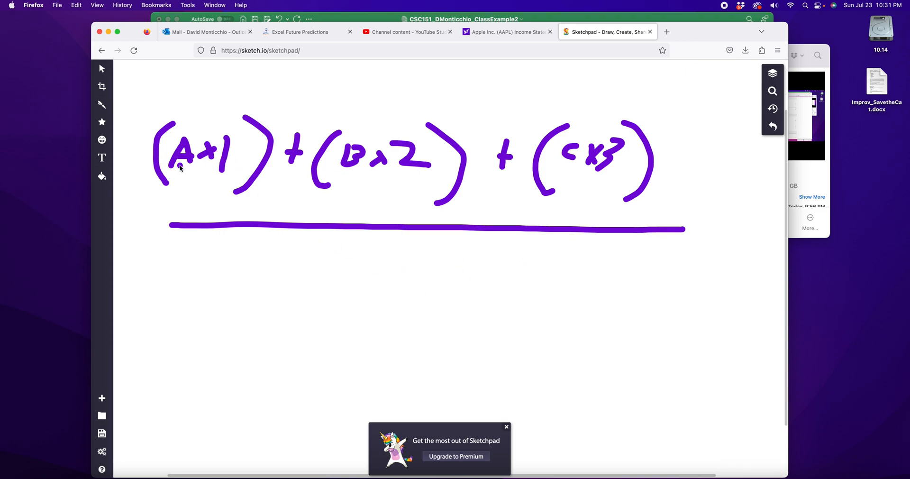
Step: Underline the weights 1, 2 and 3 with one, two and three strokes and write 6 beneath the fraction line
mouse_move(364, 277)
left_mouse_down()
mouse_move(441, 274)
mouse_move(421, 342)
left_mouse_up()
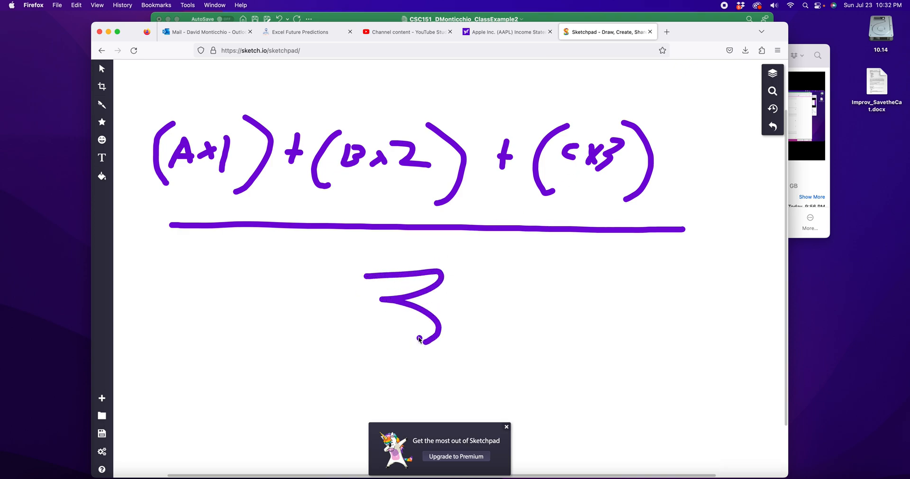
key("super+z")
left_click_drag(207, 182, 235, 182)
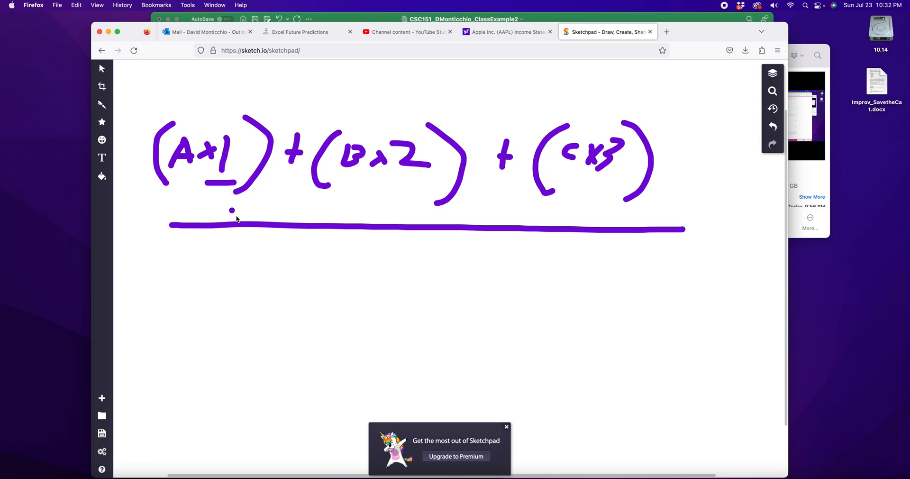
mouse_move(399, 176)
left_mouse_down()
mouse_move(425, 177)
mouse_move(430, 189)
left_mouse_up()
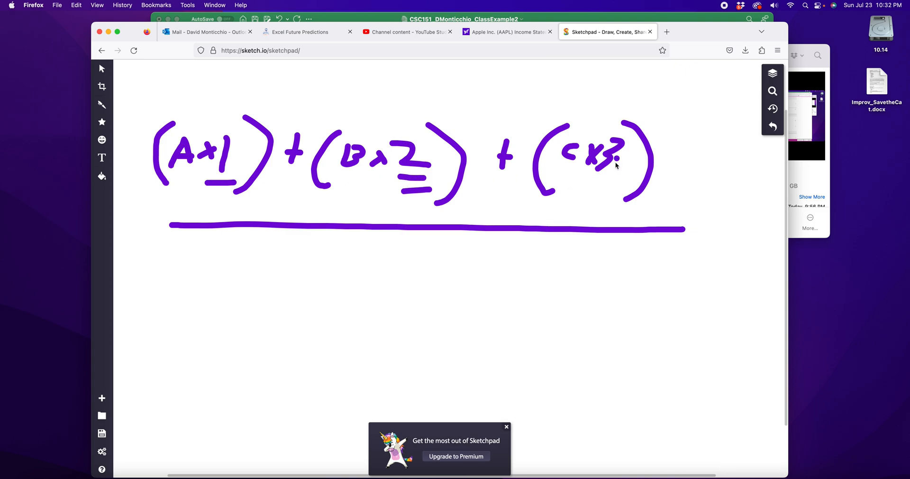
mouse_move(594, 180)
left_mouse_down()
mouse_move(615, 180)
mouse_move(616, 204)
left_mouse_up()
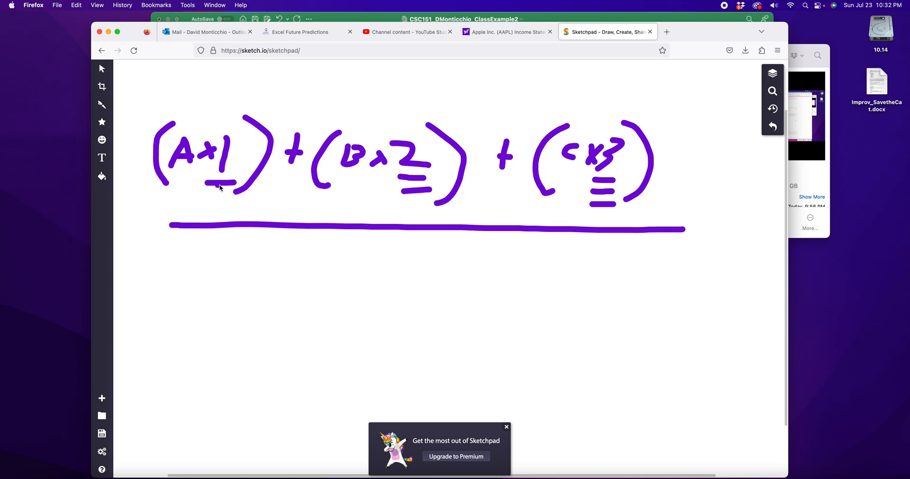
mouse_move(437, 264)
left_mouse_down()
mouse_move(406, 272)
mouse_move(425, 309)
mouse_move(414, 285)
left_mouse_up()
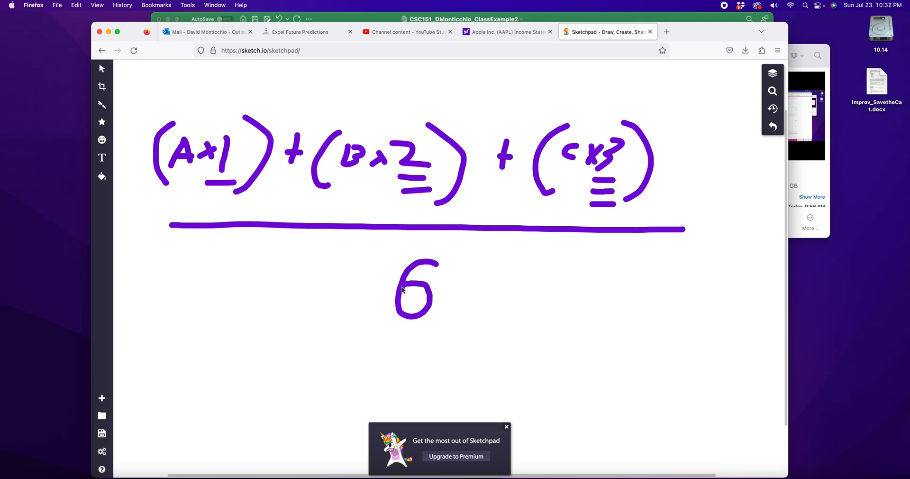
Step: Handwrite a fourth term (D x 4) after (C x 3) and underline its weight with four strokes
scroll(645, 214, "right", 4)
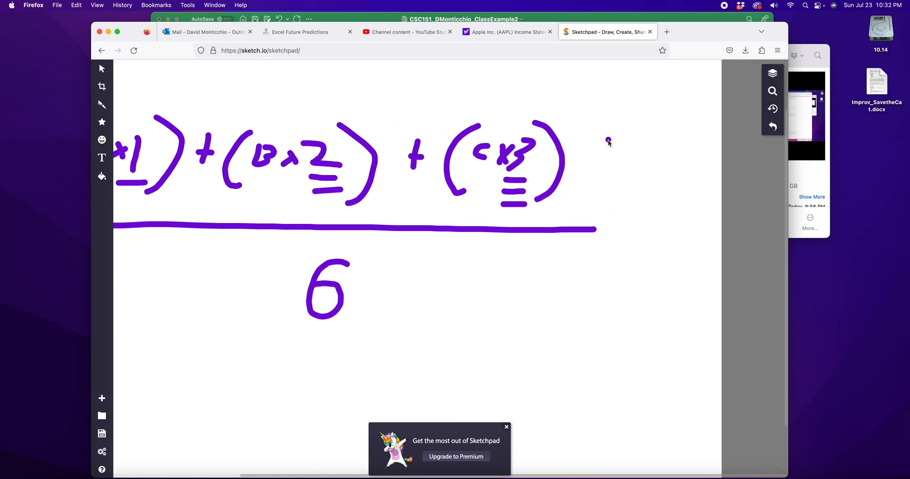
mouse_move(609, 146)
left_mouse_down()
mouse_move(606, 173)
mouse_move(615, 161)
mouse_move(646, 170)
left_mouse_up()
left_click_drag(647, 154, 637, 169)
mouse_move(660, 138)
left_mouse_down()
mouse_move(664, 160)
mouse_move(686, 163)
left_mouse_up()
left_click_drag(682, 148, 676, 191)
left_click_drag(623, 125, 607, 195)
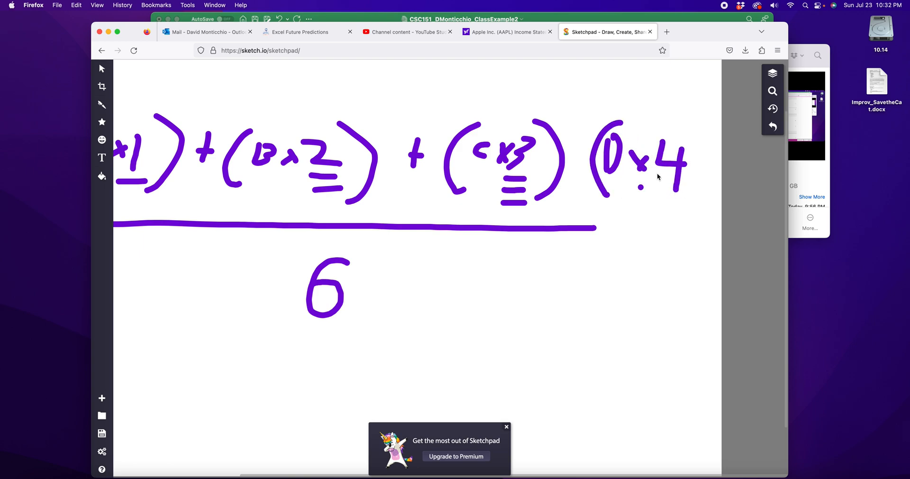
mouse_move(692, 136)
left_mouse_down()
mouse_move(686, 207)
mouse_move(669, 197)
mouse_move(663, 213)
mouse_move(676, 229)
left_mouse_up()
Step: Undo the handwritten (D x 4) term and its underline strokes
left_click(433, 301)
key("super+z")
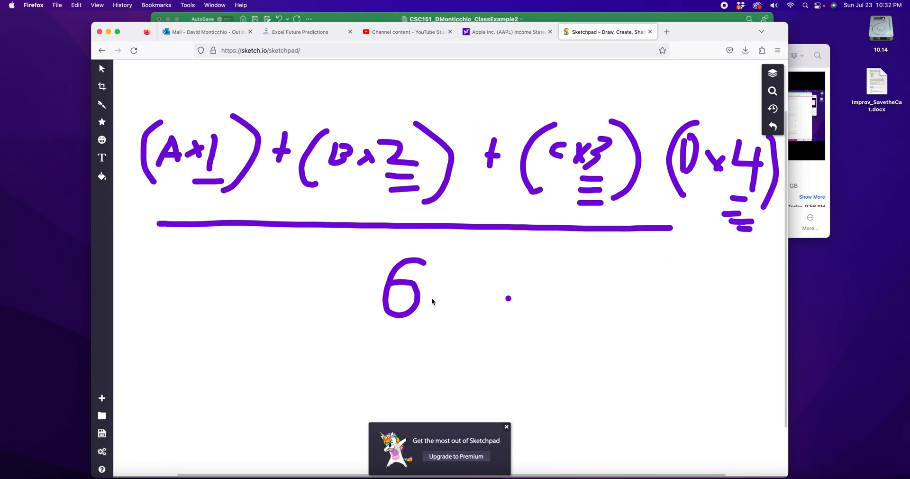
key("super+z")
key("super+z")
key("super+z")
key("super+z")
key("super+z")
key("super+z")
key("super+z")
key("super+z")
key("super+z")
key("super+z")
key("super+z")
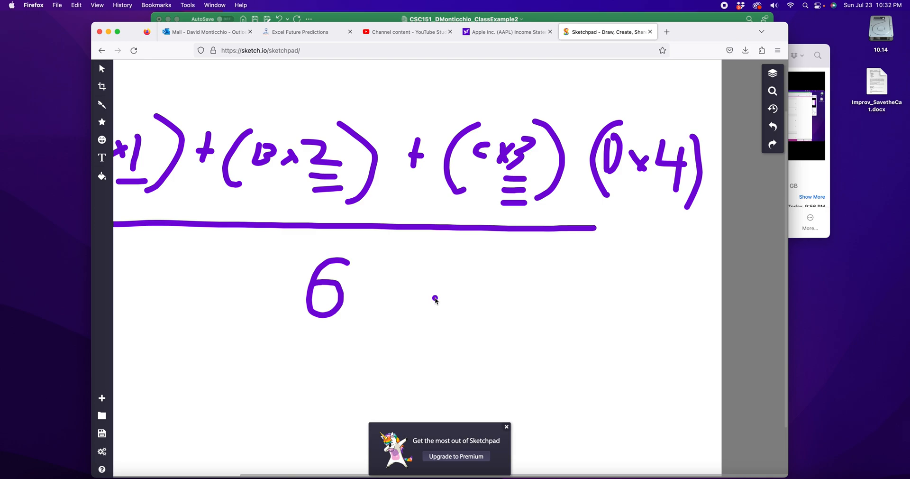
key("super+z")
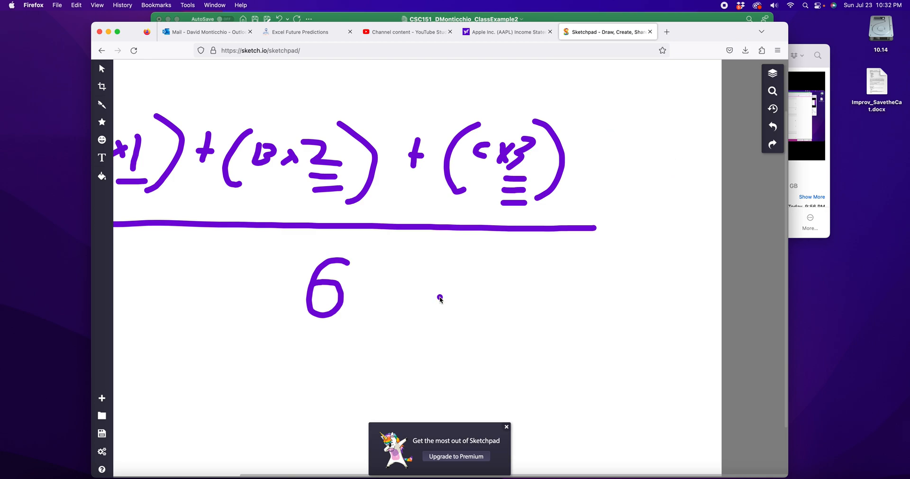
scroll(515, 247, "right", 2)
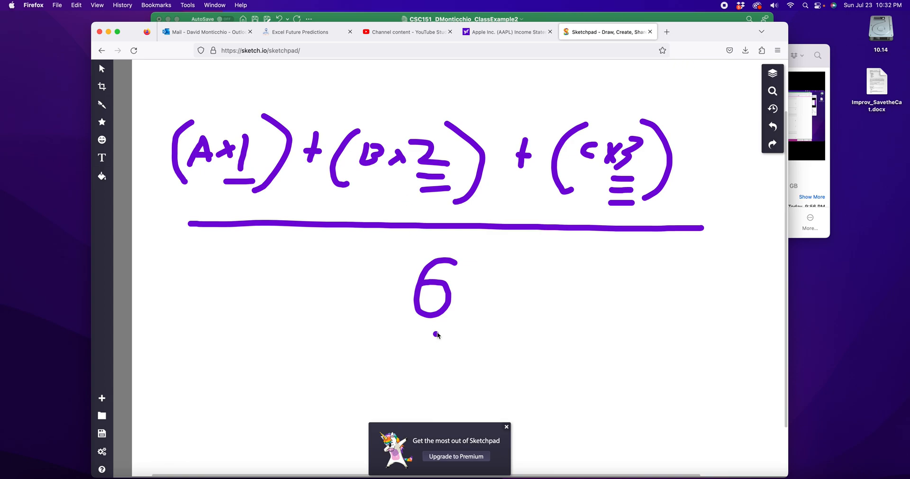
Step: Switch to Excel and start the Weighted formula in B10 with the first term =(C7*1)
left_click(525, 17)
left_click(353, 255)
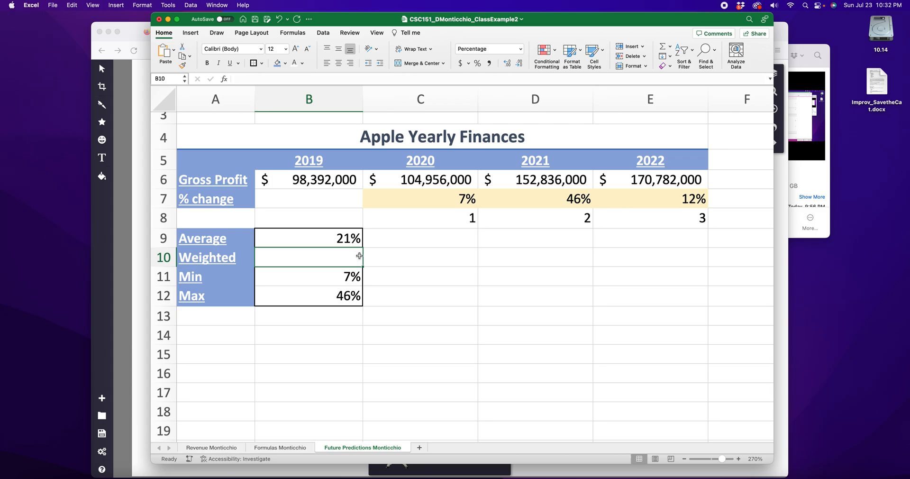
type("=")
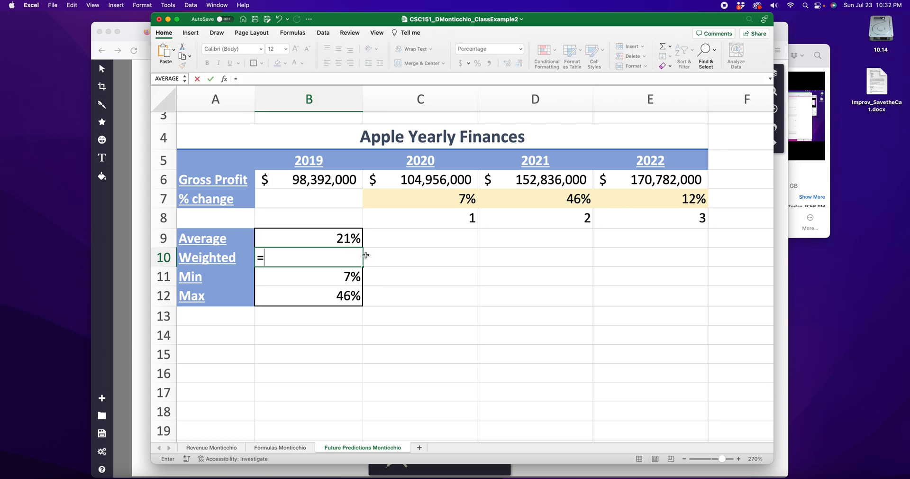
type("(")
left_click(440, 199)
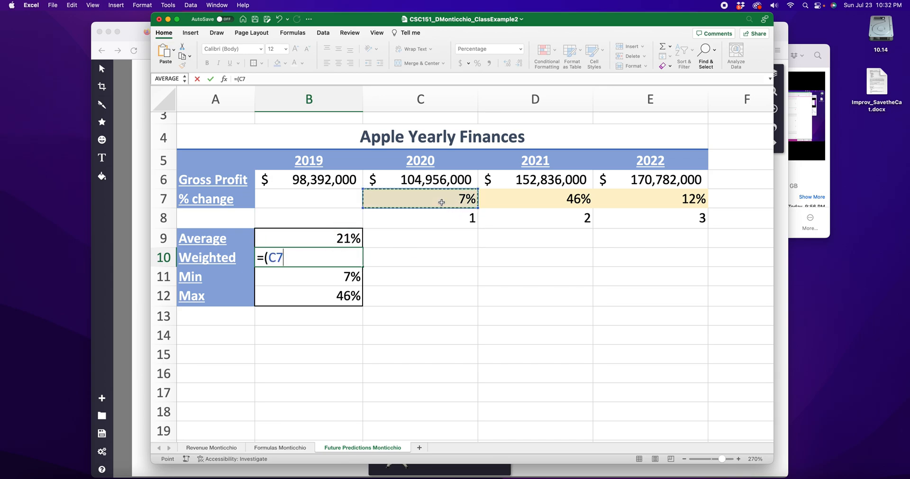
type("*1")
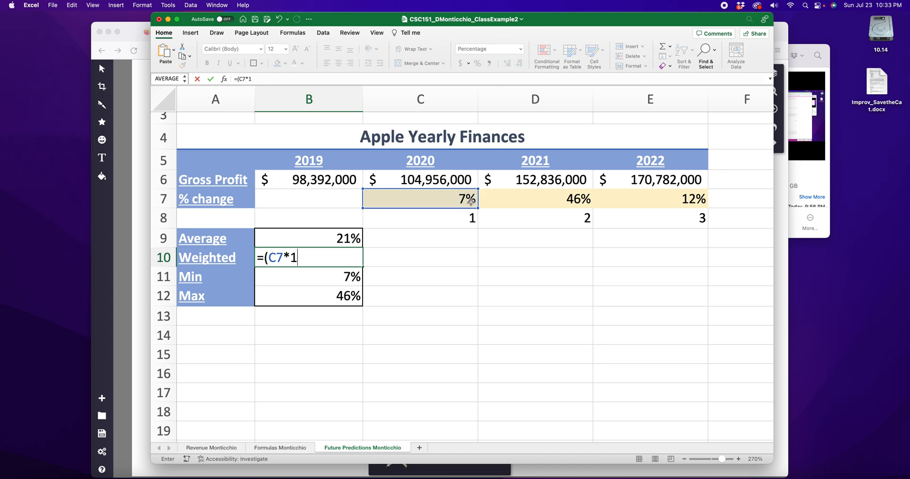
type(")+(")
Step: Extend the B10 formula with the second and third weighted terms and the divisor: +(D7*2)+(E7*3) / 6
left_click(553, 201)
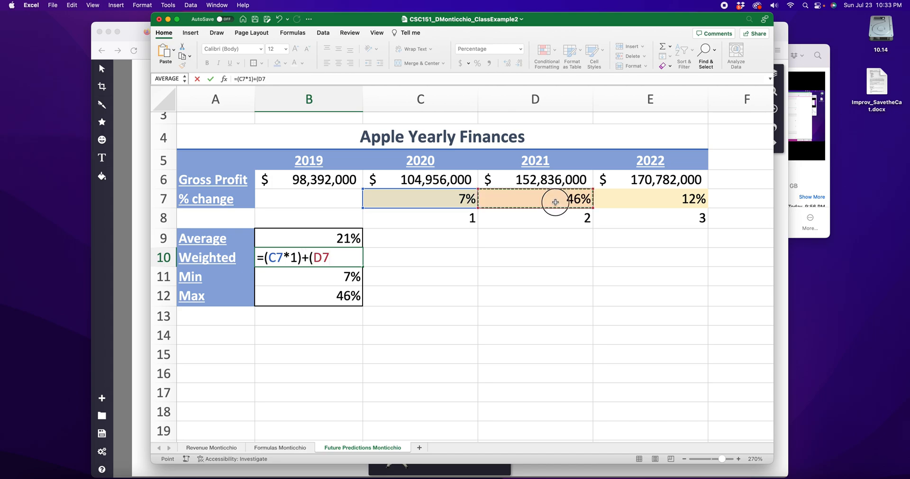
type("*")
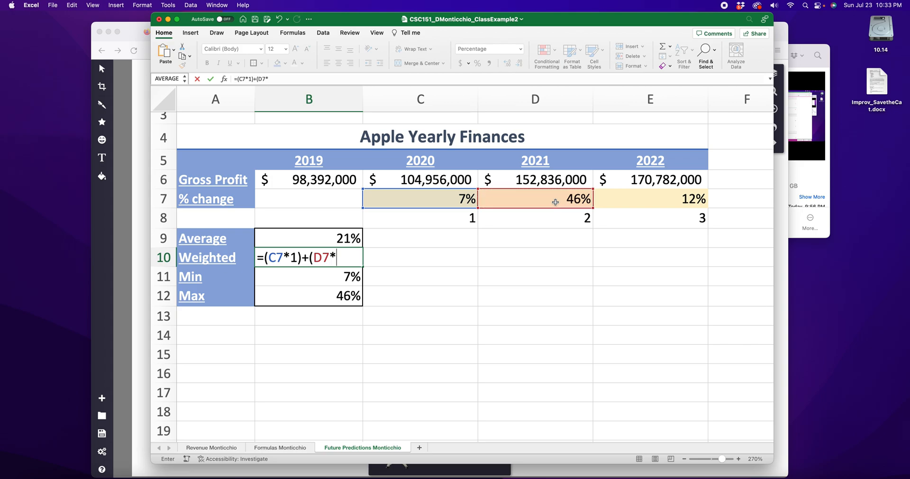
type("2)+(")
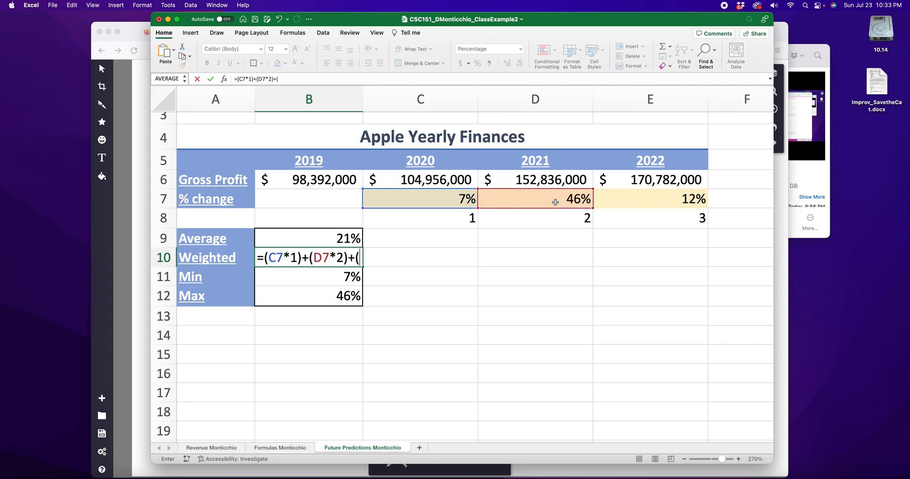
left_click(644, 199)
type("*3")
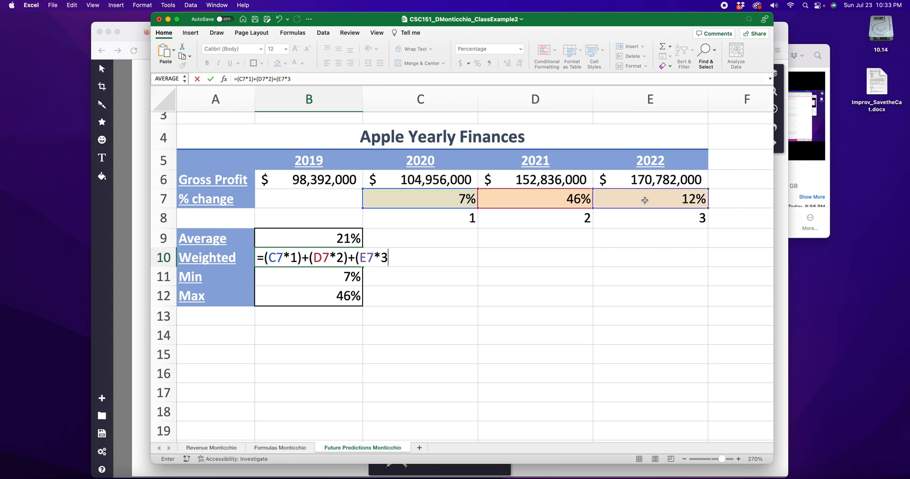
type(") / 6")
Step: Highlight the (C7*1) term, the division by 6 and the middle of the B10 formula, and commit the formula
left_click_drag(265, 258, 302, 258)
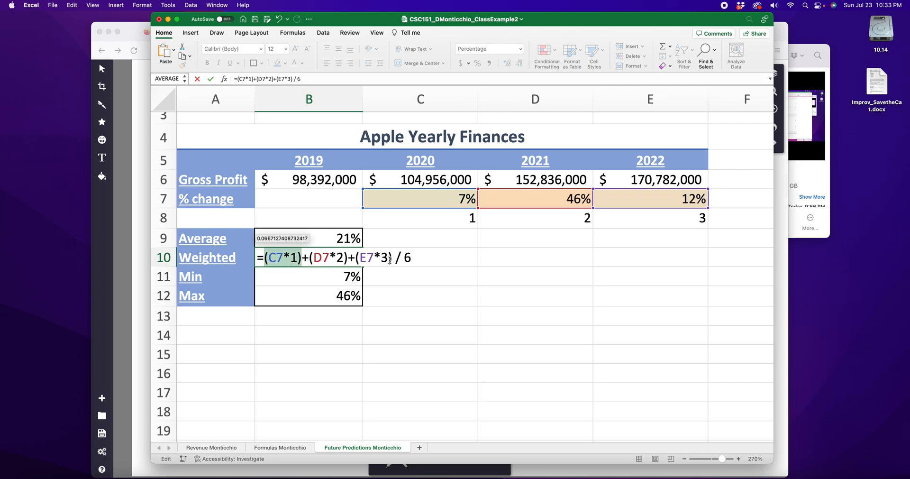
left_click_drag(389, 258, 417, 259)
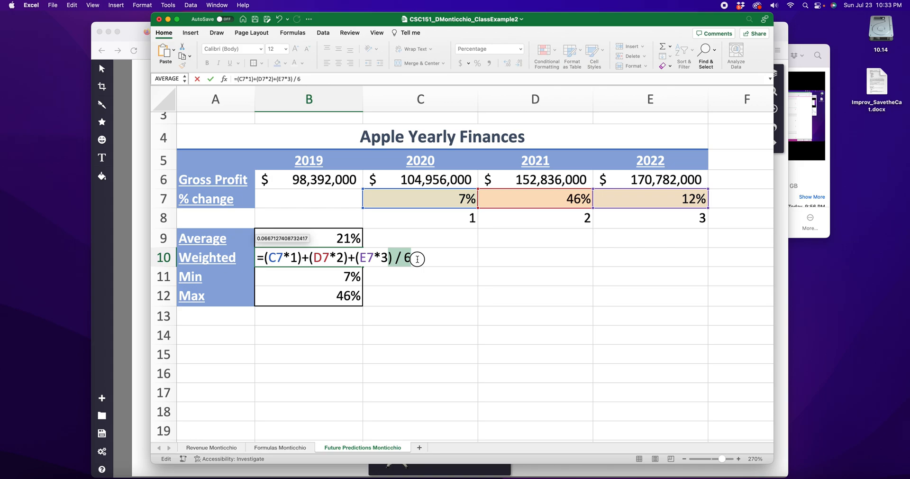
left_click_drag(310, 258, 349, 259)
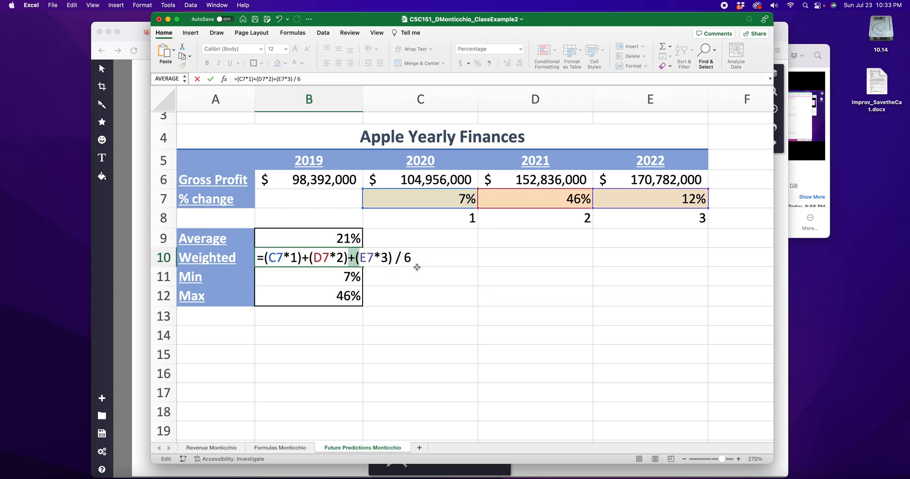
key("Return")
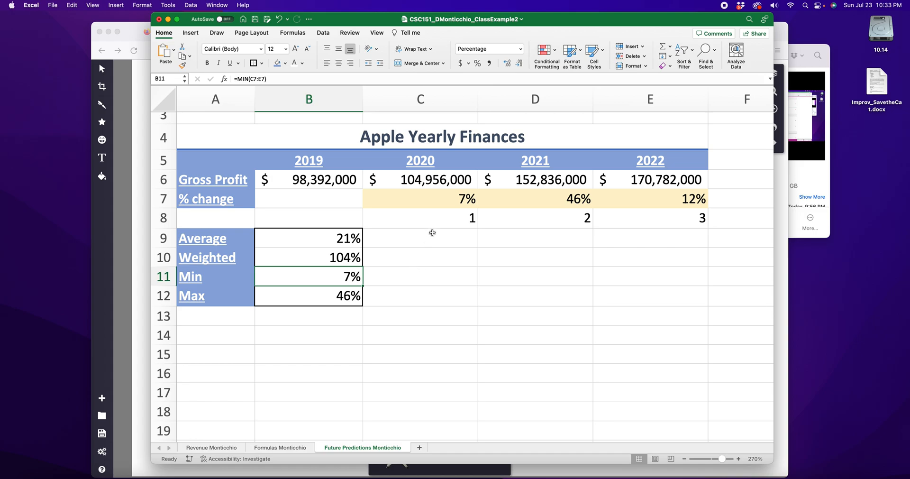
Step: Compare the yearly percentage changes in C7, D7 and E7 with the Weighted result in B10
left_click(453, 200)
left_click(550, 202)
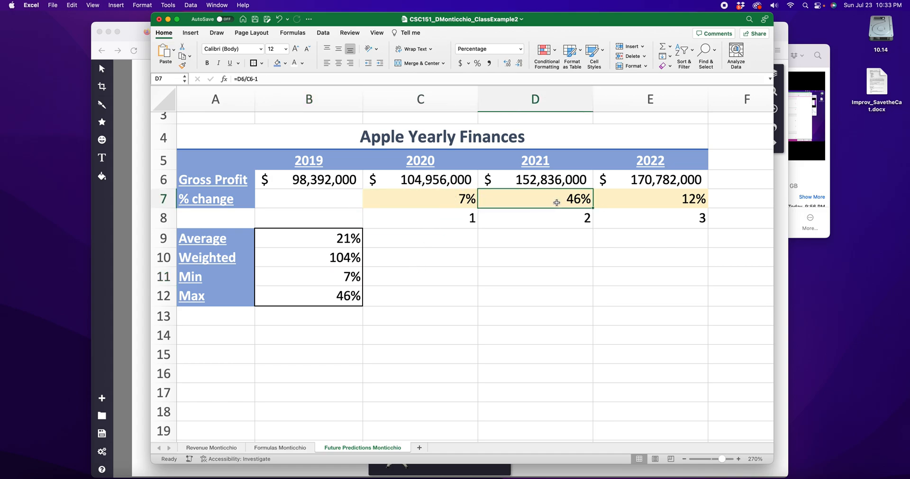
left_click(699, 199)
left_click(356, 260)
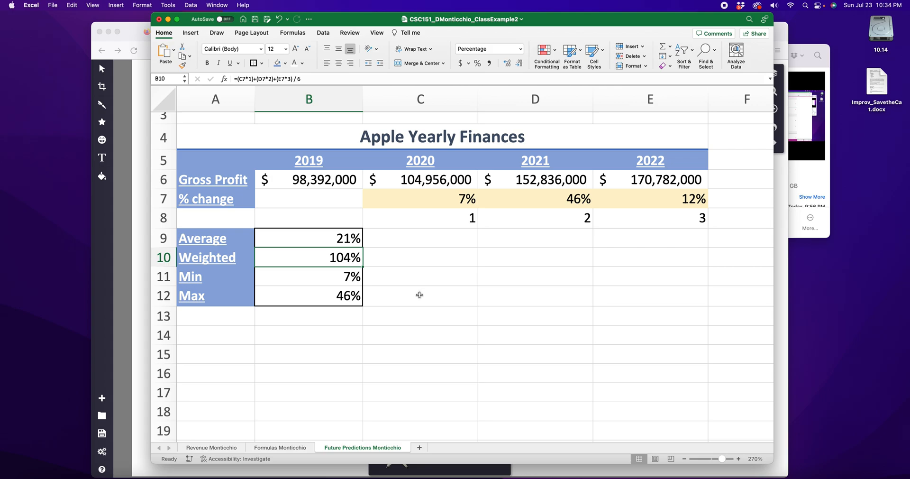
Step: Wrap the three weighted terms of the B10 formula in outer parentheses, making it = ((C7*1)+(D7*2)+(E7*3)) / 6, and highlight the grouped part
double_click(343, 260)
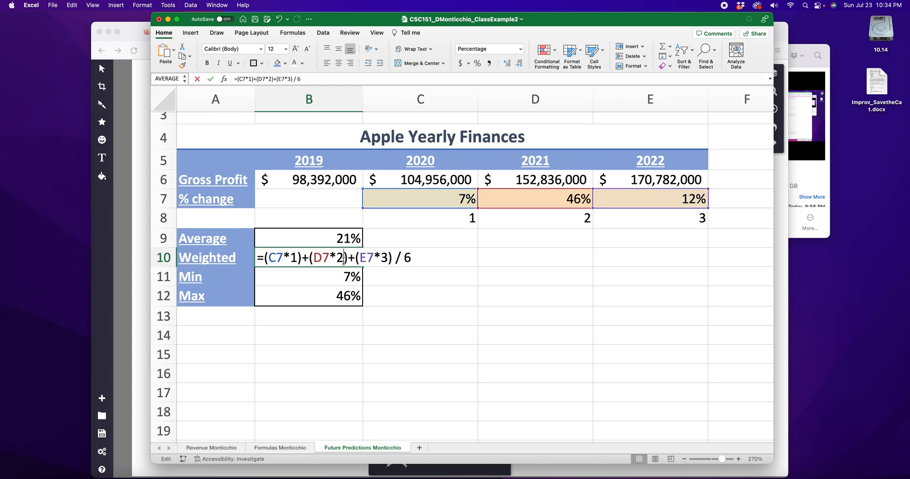
left_click(265, 258)
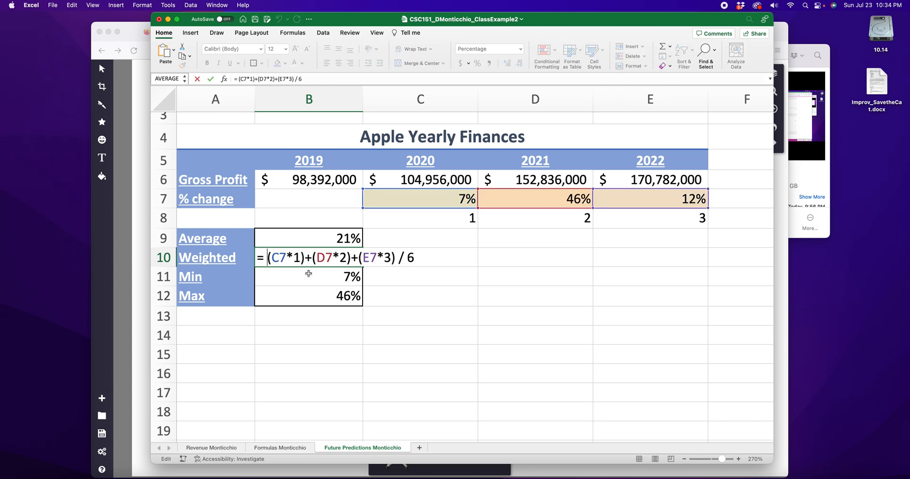
left_click_drag(359, 259, 419, 258)
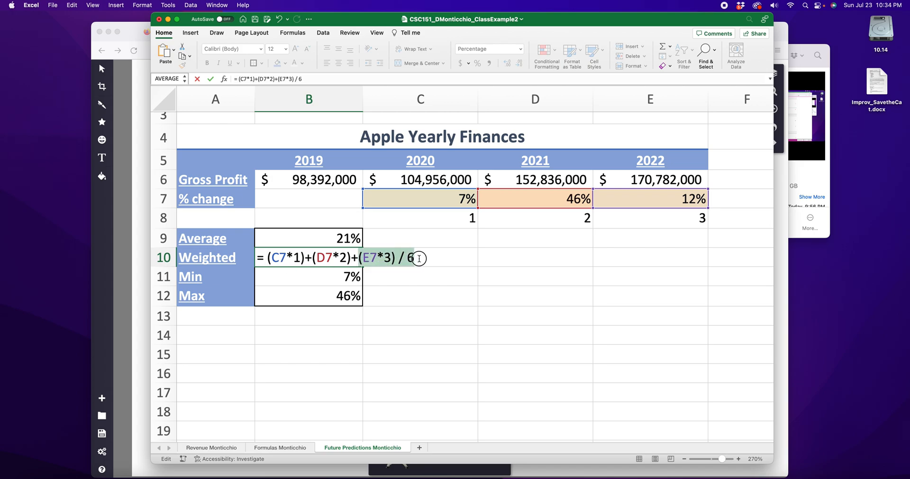
left_click_drag(274, 260, 407, 260)
left_click(311, 262)
left_click_drag(349, 260, 358, 260)
left_click(271, 259)
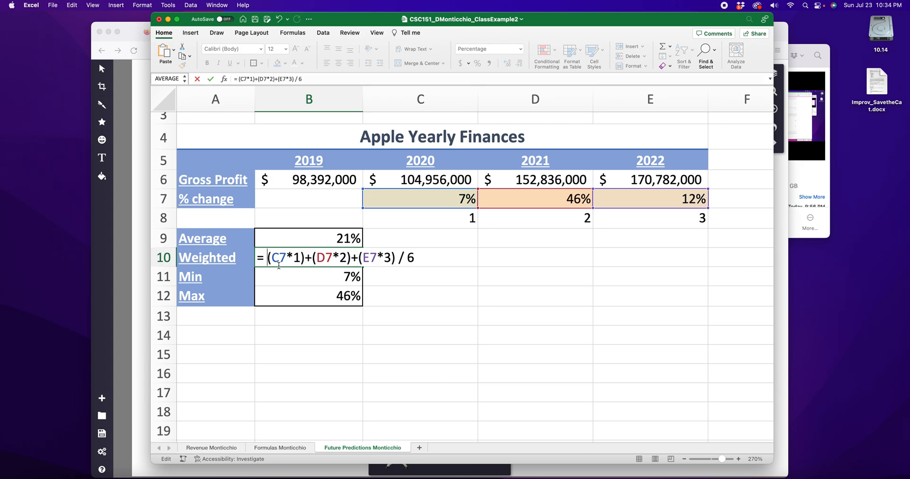
type("(")
left_click(401, 259)
type(")")
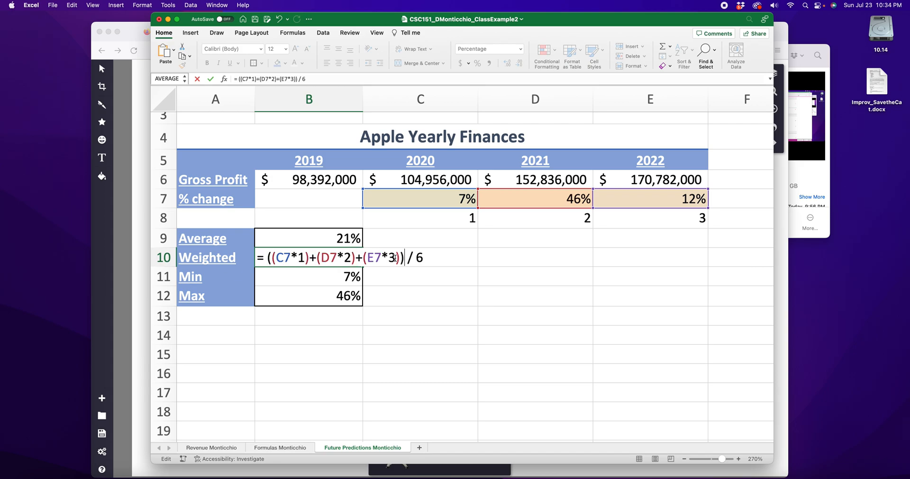
left_click_drag(267, 257, 398, 258)
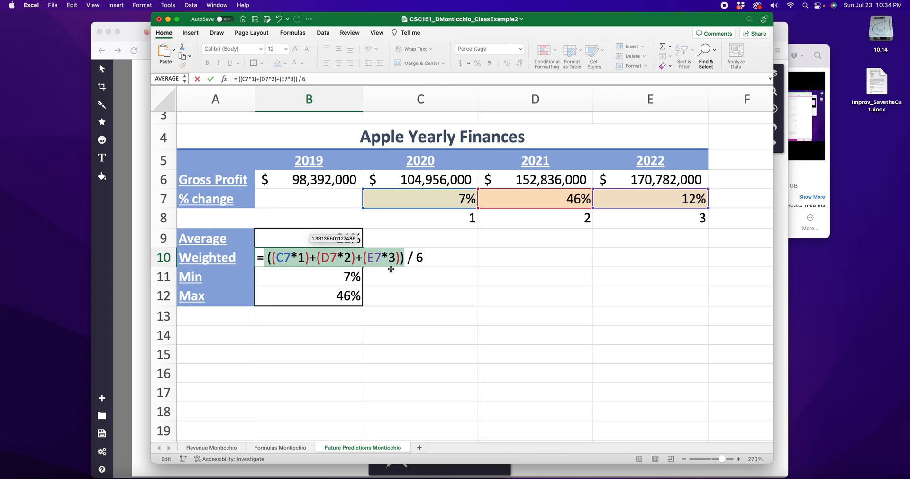
Step: Switch to the Sketchpad in Firefox, draw large outer parentheses around the whole numerator, and return to the B10 formula in Excel
left_click(142, 297)
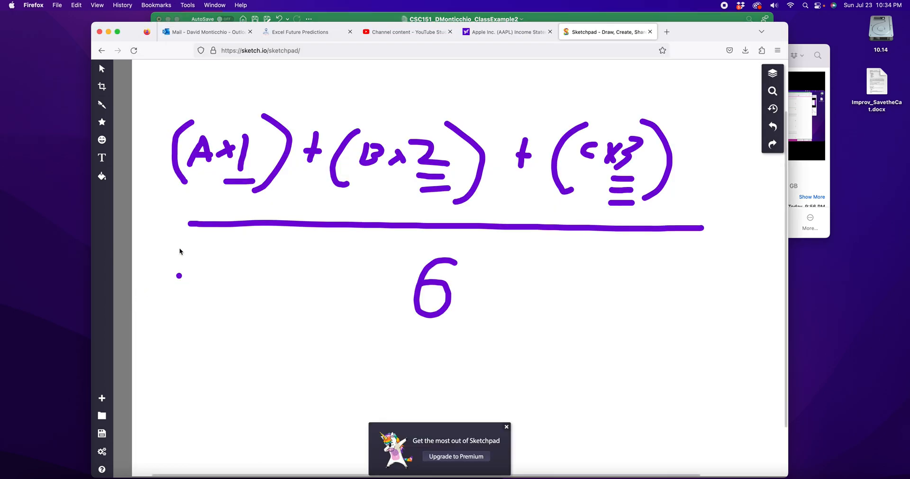
mouse_move(164, 108)
left_mouse_down()
mouse_move(171, 193)
mouse_move(184, 204)
left_mouse_up()
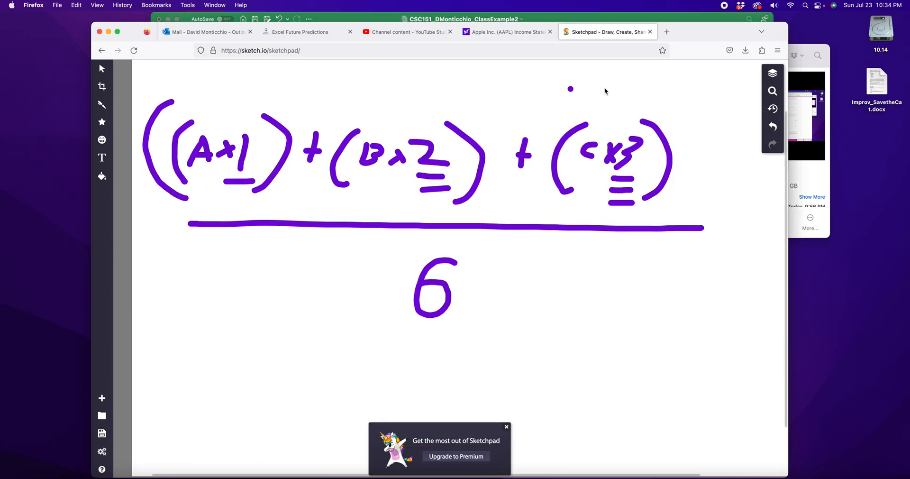
mouse_move(668, 107)
left_mouse_down()
mouse_move(707, 141)
mouse_move(662, 196)
left_mouse_up()
left_click(614, 215)
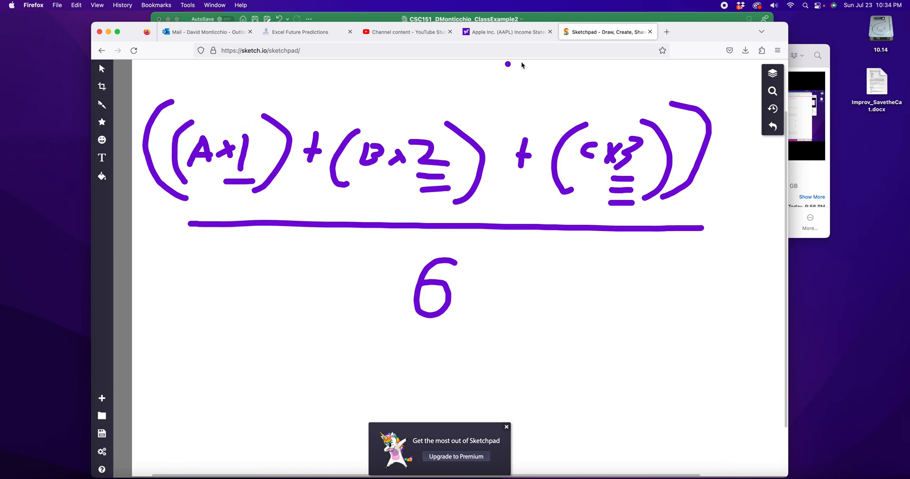
left_click(656, 23)
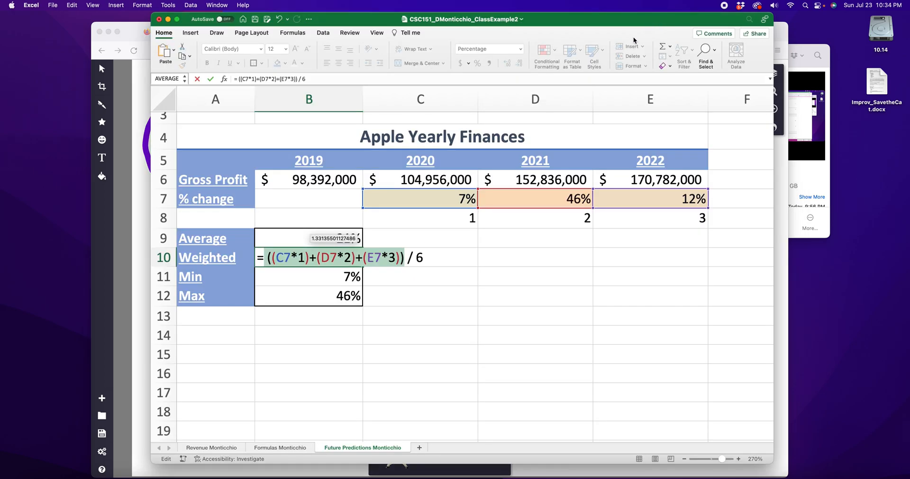
Step: Examine the outer parentheses and the inner terms of the B10 formula, and commit it unchanged
left_click(269, 258)
left_click(402, 258)
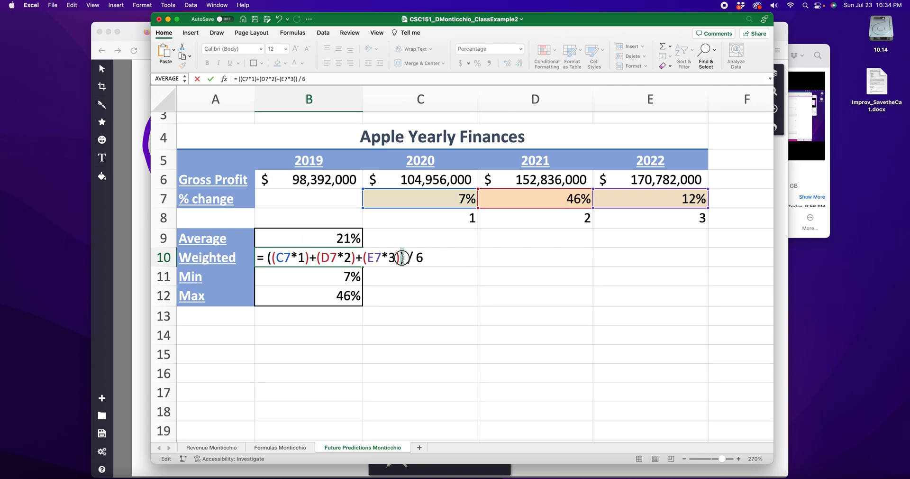
left_click(308, 257)
left_click(317, 258)
left_click(276, 258)
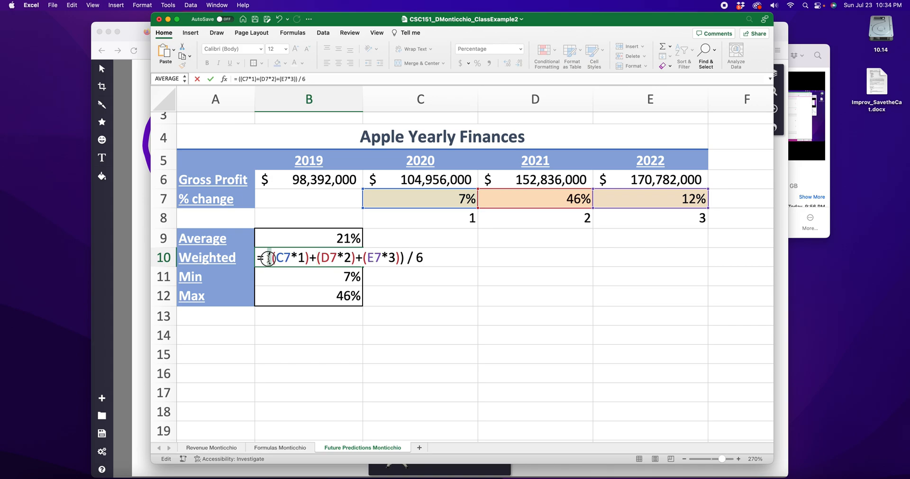
left_click(399, 258)
left_click(398, 258)
left_click_drag(399, 258, 397, 258)
left_click(428, 257)
key("Return")
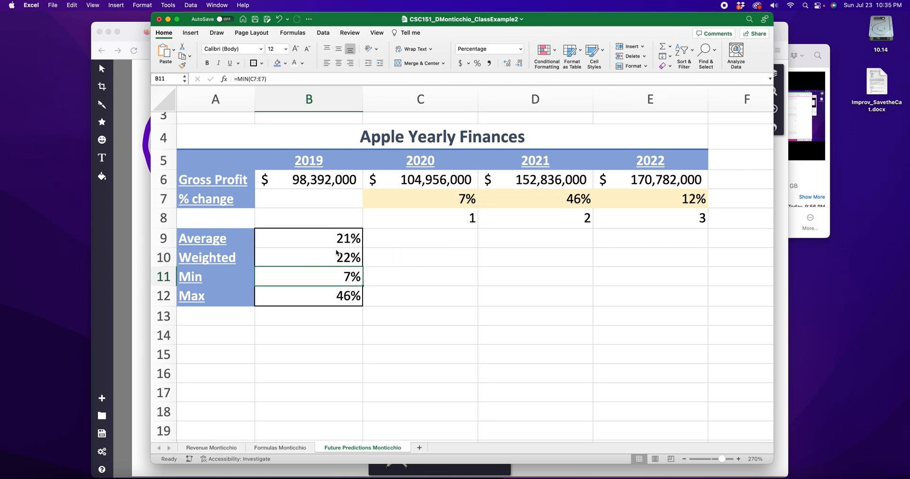
Step: Compare the Average and Weighted results, and match each yearly percentage change in row 7 with its weight in row 8
left_click(331, 234)
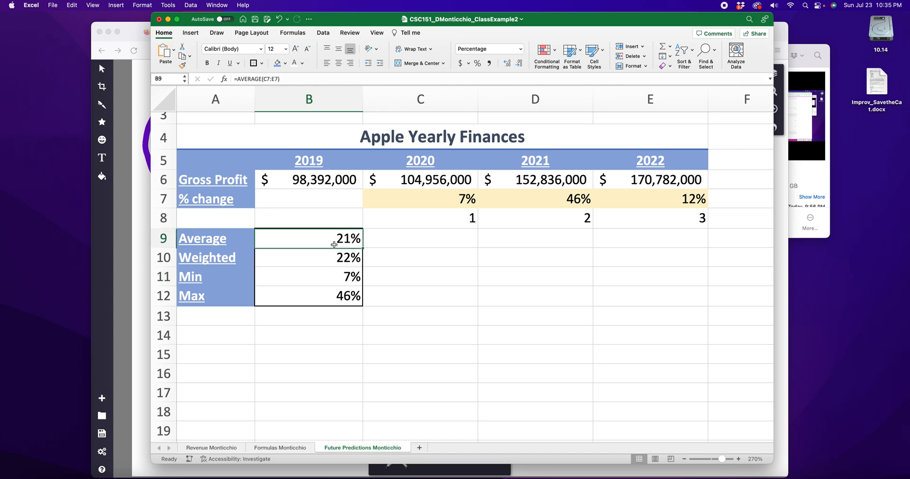
left_click(338, 258)
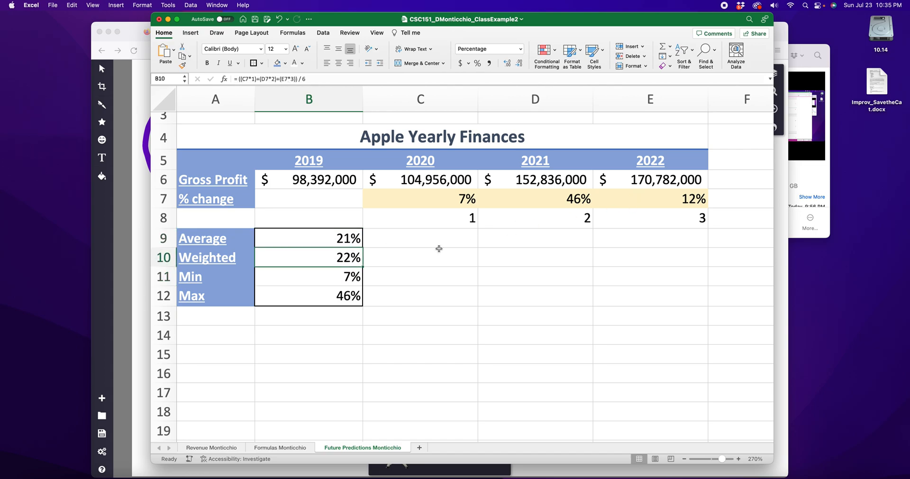
left_click(679, 198)
left_click(685, 215)
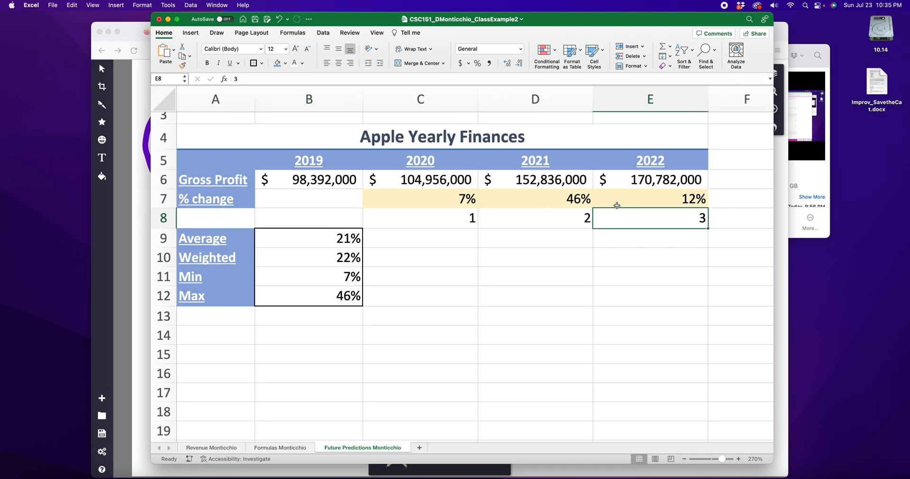
left_click(572, 200)
left_click(578, 217)
left_click(456, 200)
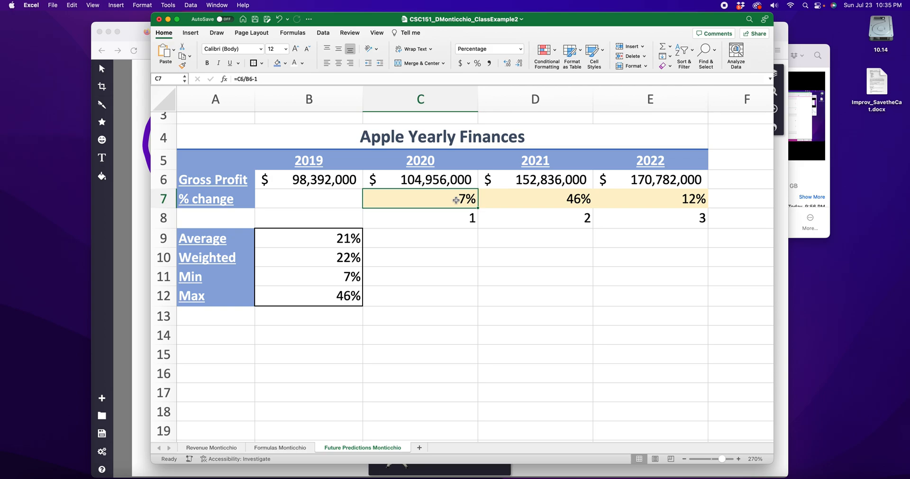
left_click(461, 220)
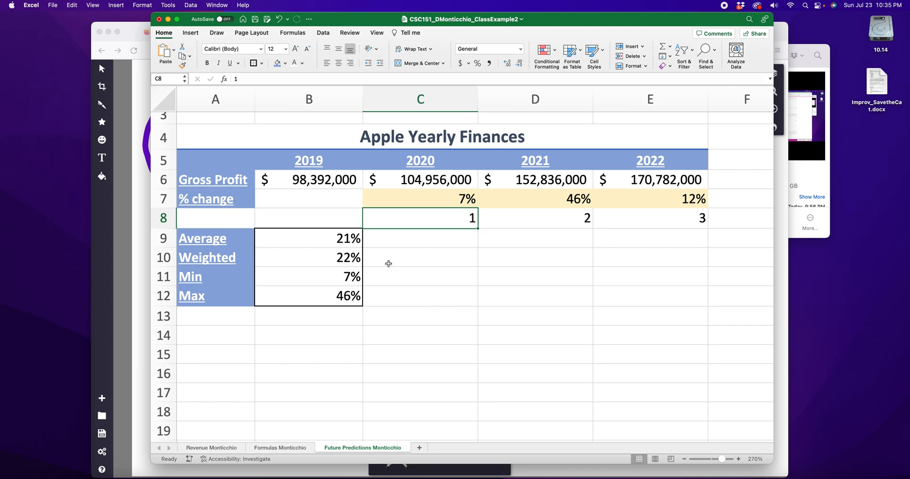
Step: Review the weighted-average formula in B10 once more and close it without changes
left_click(337, 260)
double_click(337, 261)
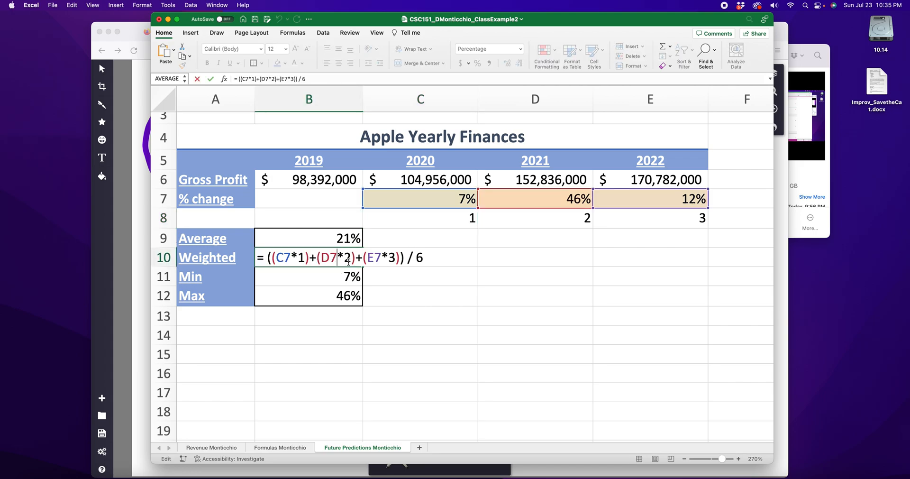
key("Return")
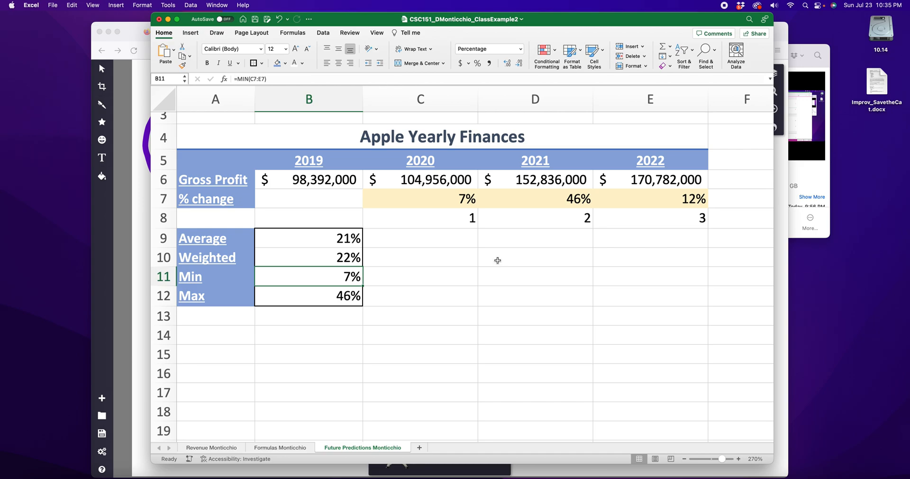
Step: Try to calculate the weighted average in C10 with =average.weighted(C7:E7,C8:E8)
double_click(464, 259)
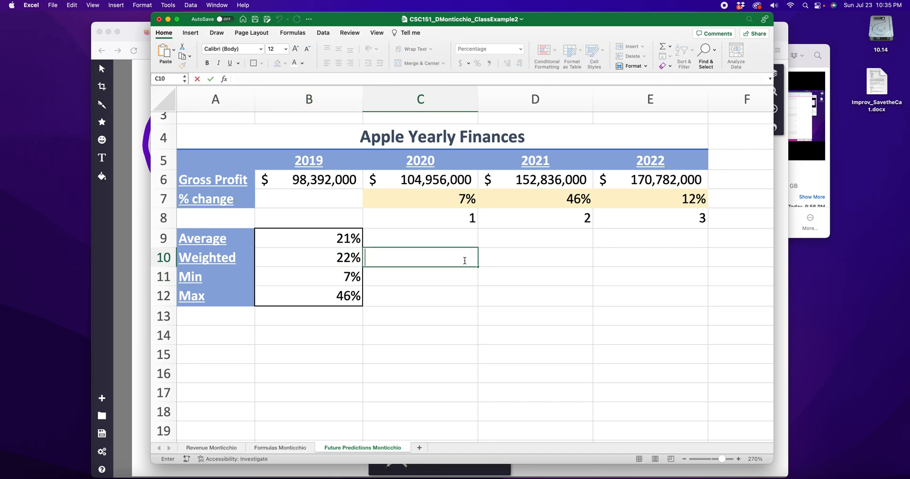
type("=a")
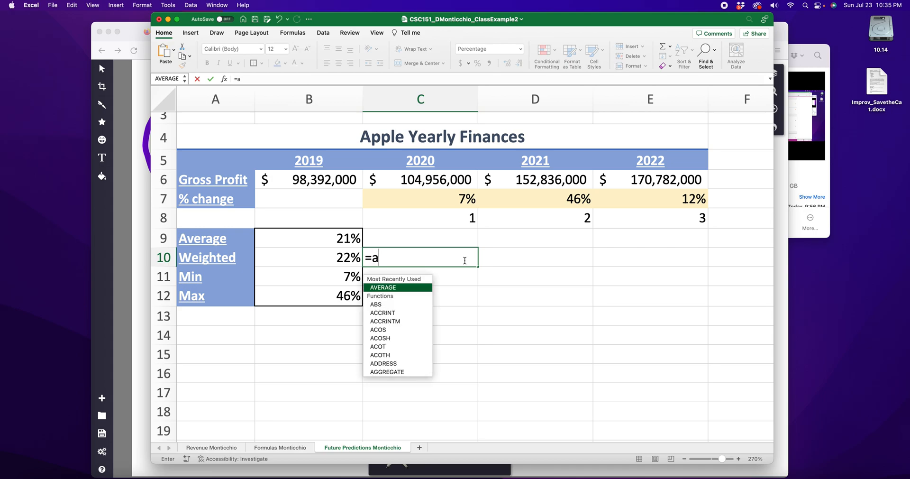
type("verage.weighted(")
left_click_drag(465, 202, 672, 203)
type(",")
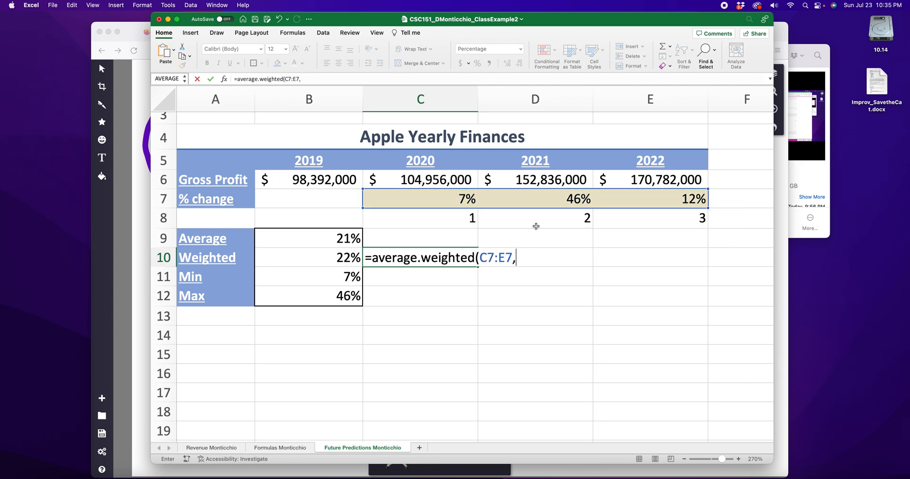
left_click_drag(448, 221, 627, 216)
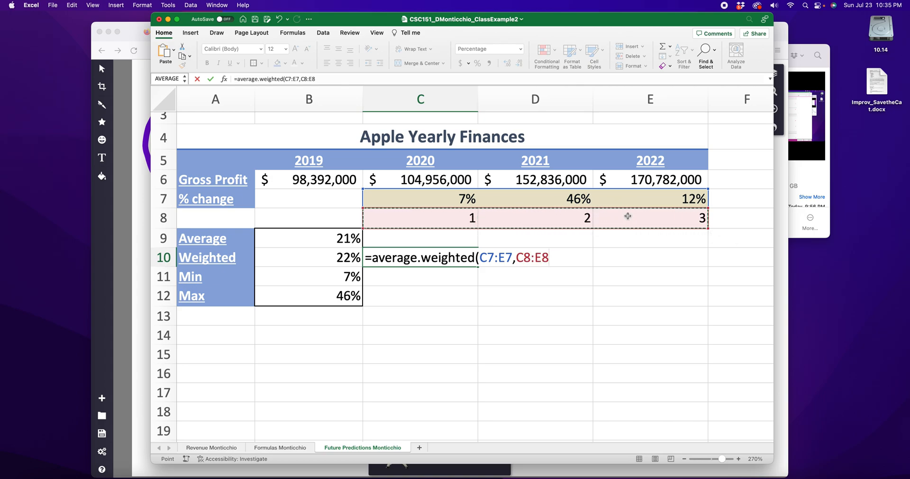
type(")")
key("Return")
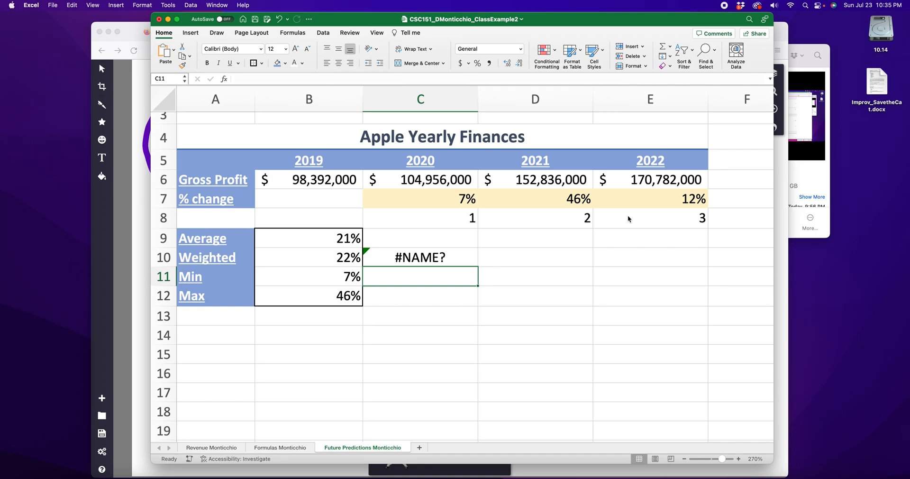
Step: Delete the average.weighted formula from C10
double_click(419, 259)
left_click_drag(554, 258, 358, 259)
key("BackSpace")
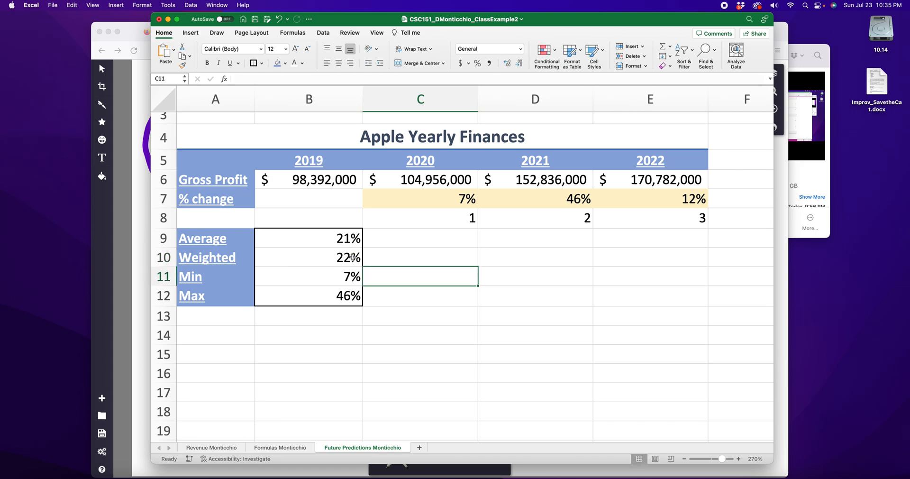
Step: Highlight the whole expression after the equals sign in the B10 formula, and commit the formula
double_click(353, 257)
left_click_drag(269, 258, 422, 257)
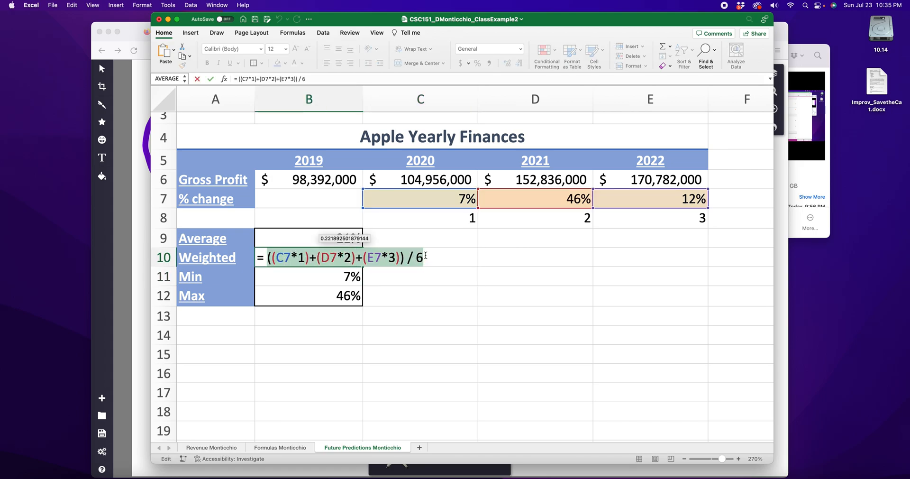
key("Return")
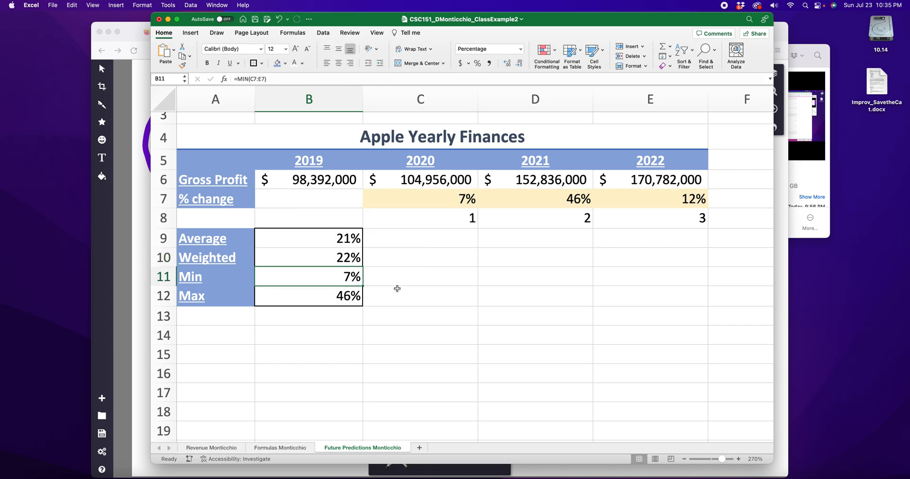
Step: Insert a new row above the Average row, and merge and center its cells A9:B9
left_click(164, 238)
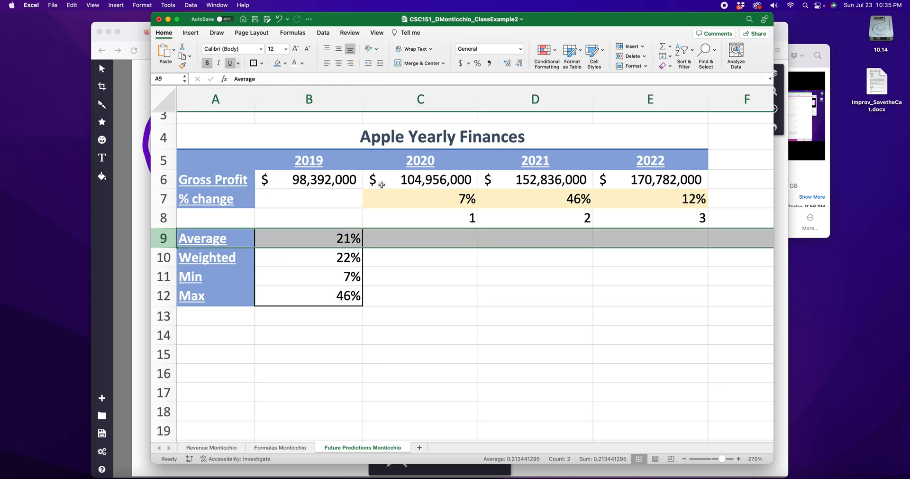
left_click(625, 49)
left_click(223, 240)
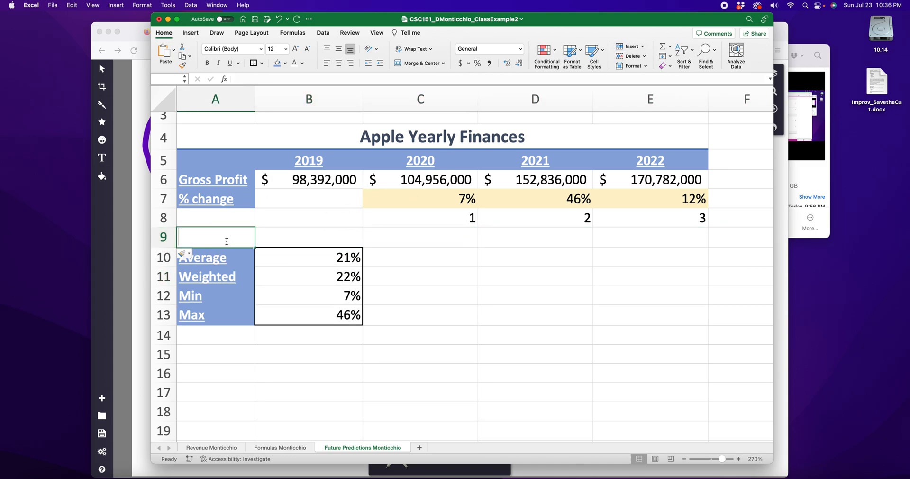
left_click_drag(325, 239, 219, 241)
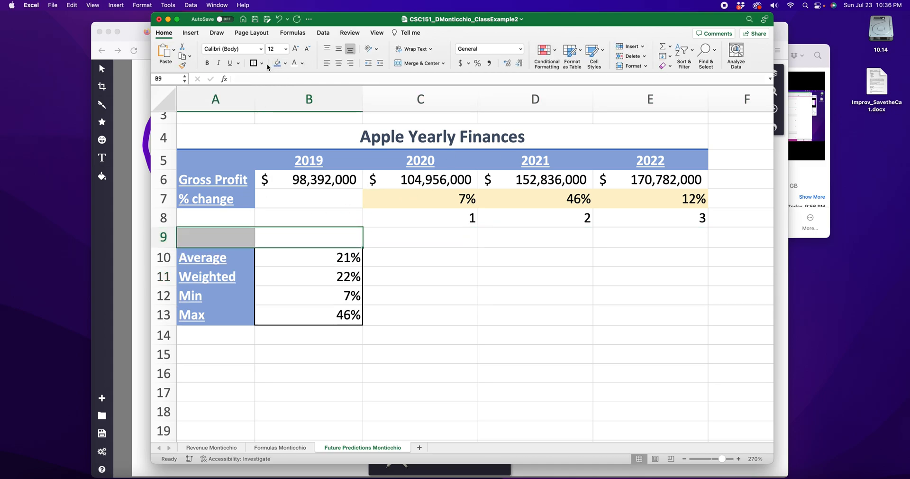
left_click(416, 64)
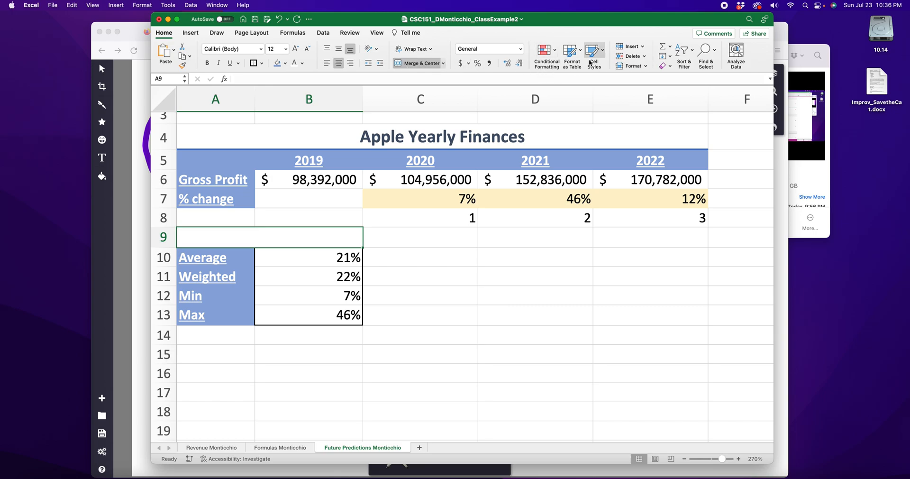
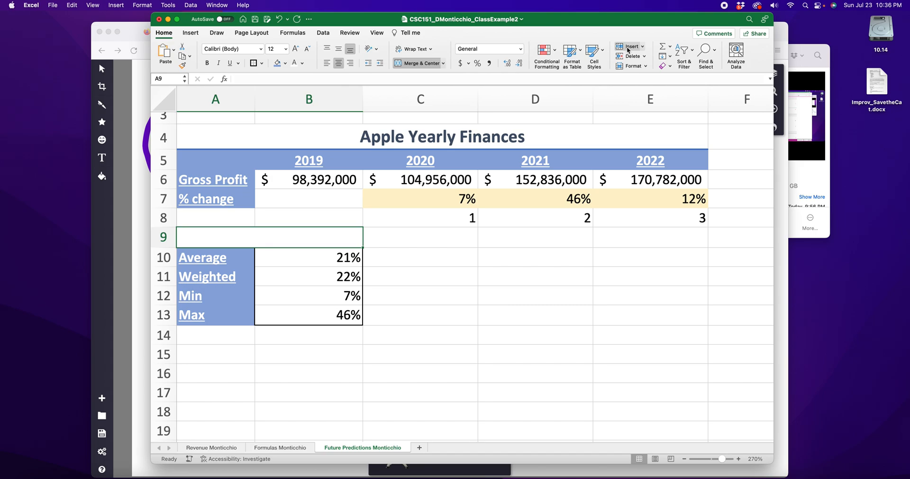
Step: Apply the Heading 1 cell style to the merged cell above the Average row and enter the title Formulas
left_click(601, 48)
left_click(602, 140)
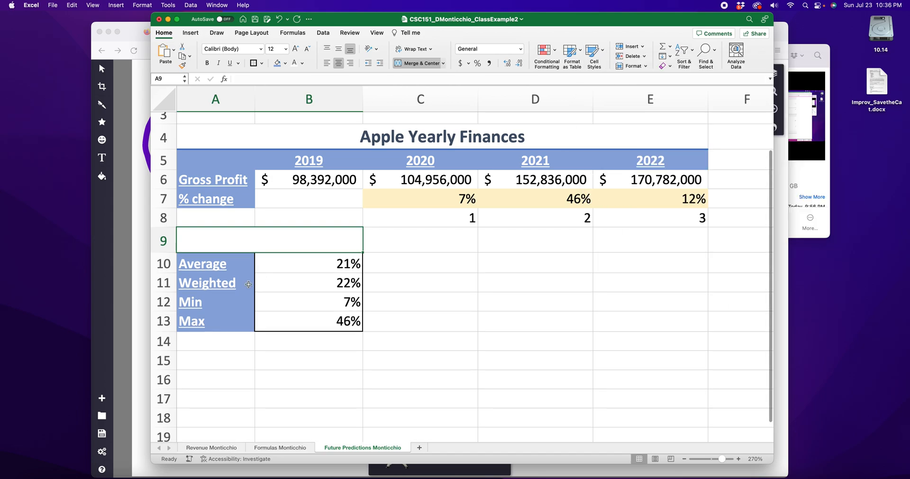
type("Formulas")
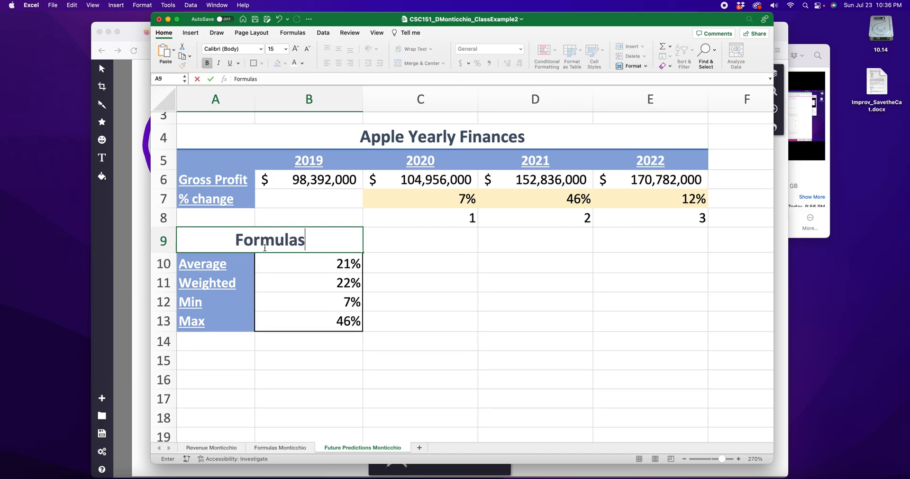
left_click(536, 283)
Step: Copy the Average, Weighted, Min and Max labels from A10:A13 to the cells starting at A16
scroll(412, 365, "down", 1)
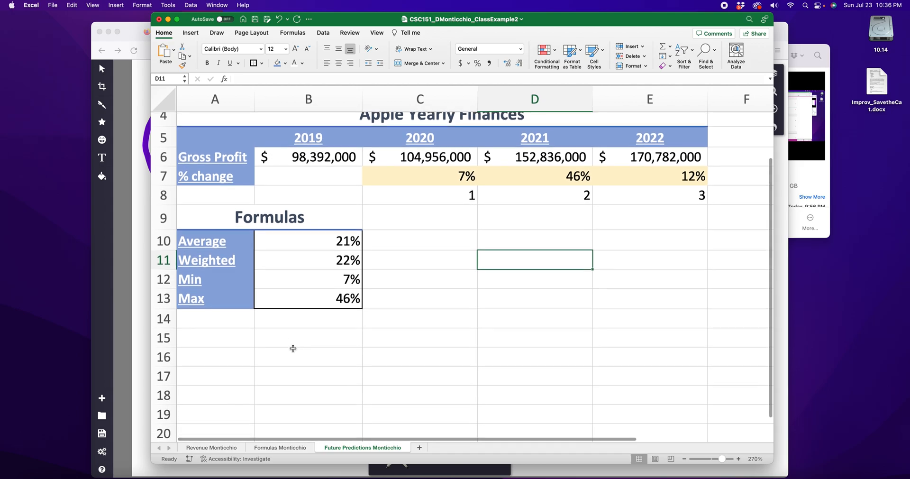
scroll(294, 347, "down", 1)
left_click_drag(223, 232, 217, 288)
key("super+c")
left_click(213, 345)
key("super+v")
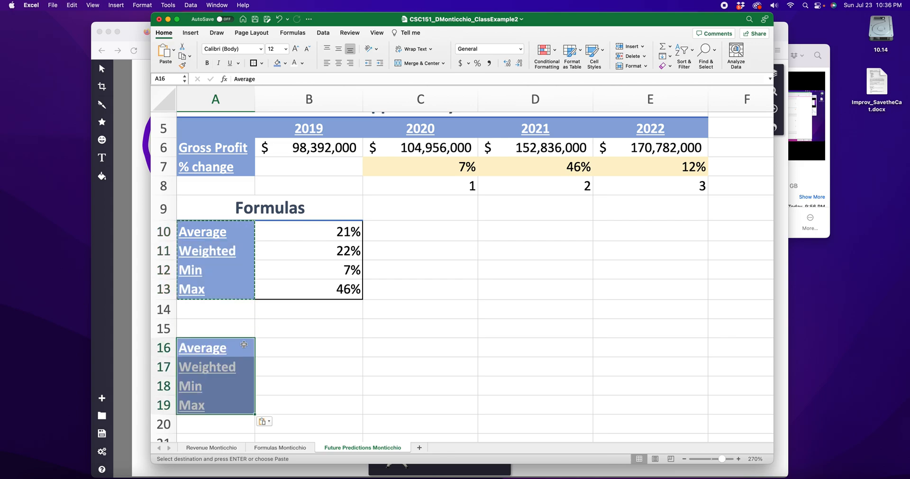
Step: Enter the years 2023, 2024, 2025 and 2026 across B15:E15, above the copied labels
left_click(267, 348)
left_click(295, 330)
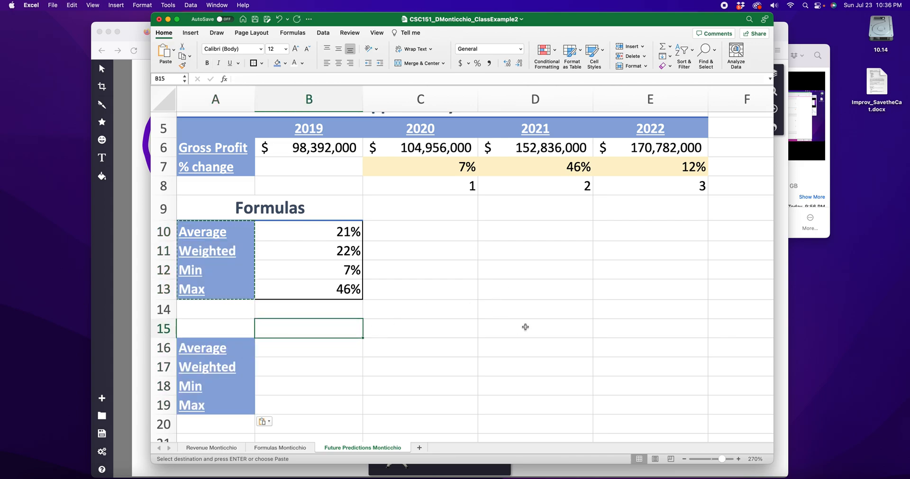
type("2023")
key("Tab")
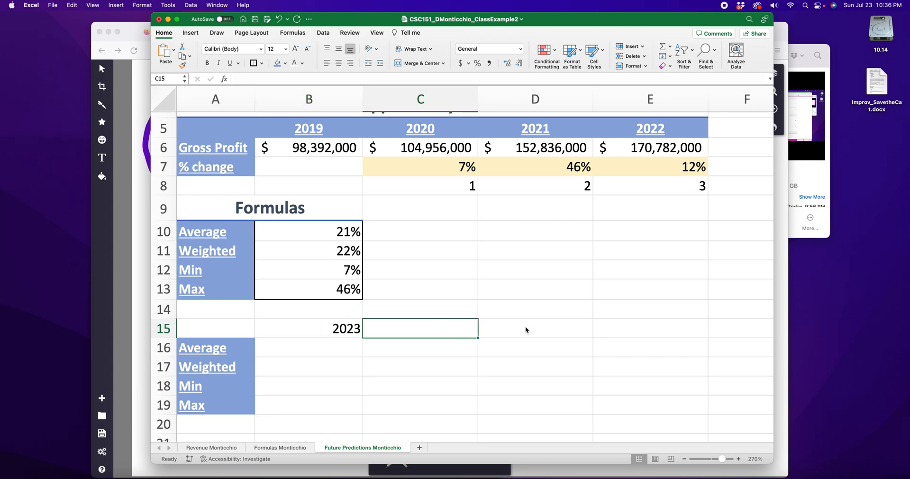
type("2024")
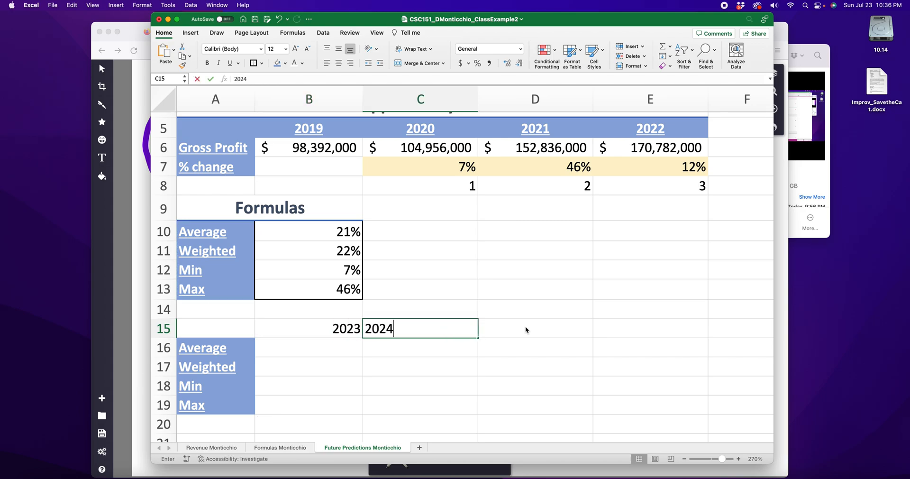
key("Tab")
type("202")
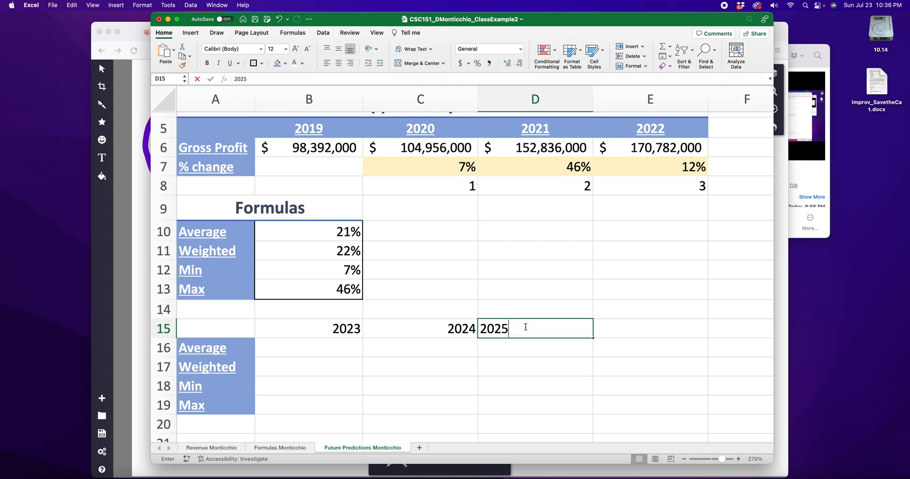
key("Tab")
type("2026")
left_click(557, 271)
Step: Format all of row 15 like the upper year header: blue fill, white bold underlined text, centered
scroll(467, 222, "up", 2)
left_click(701, 166)
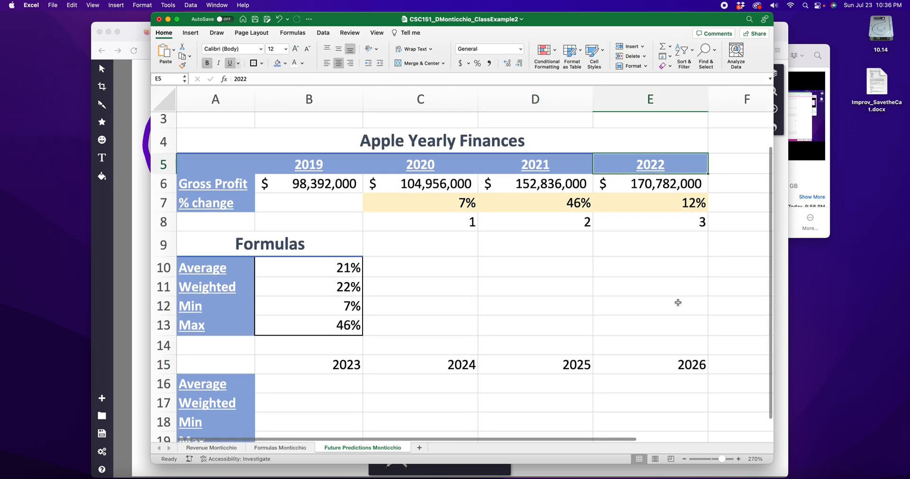
scroll(581, 319, "down", 3)
left_click(176, 308)
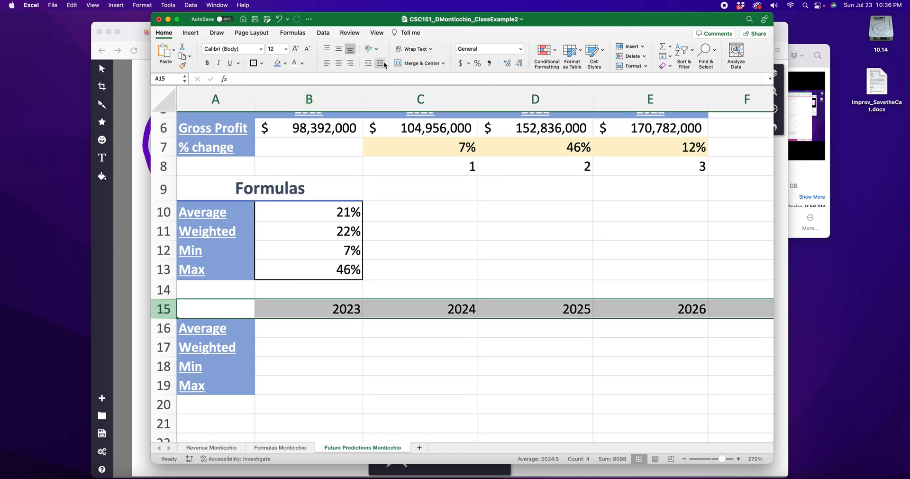
left_click(277, 63)
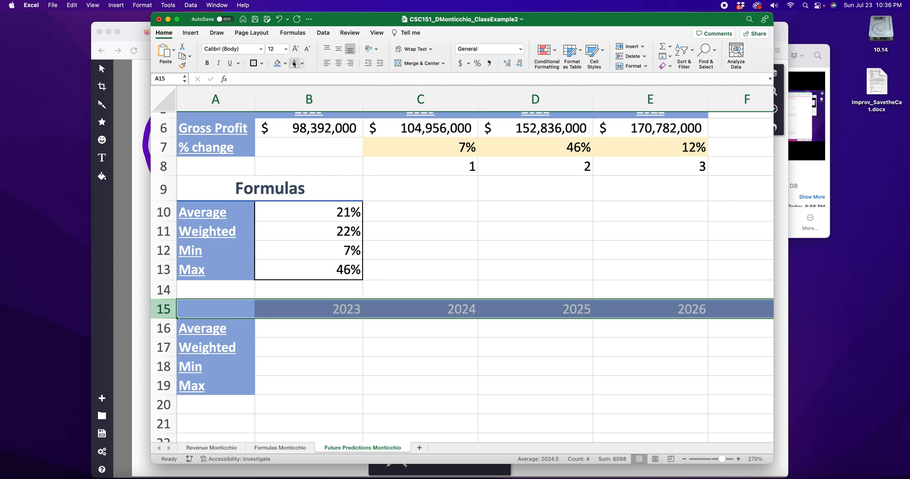
left_click(206, 62)
left_click(230, 62)
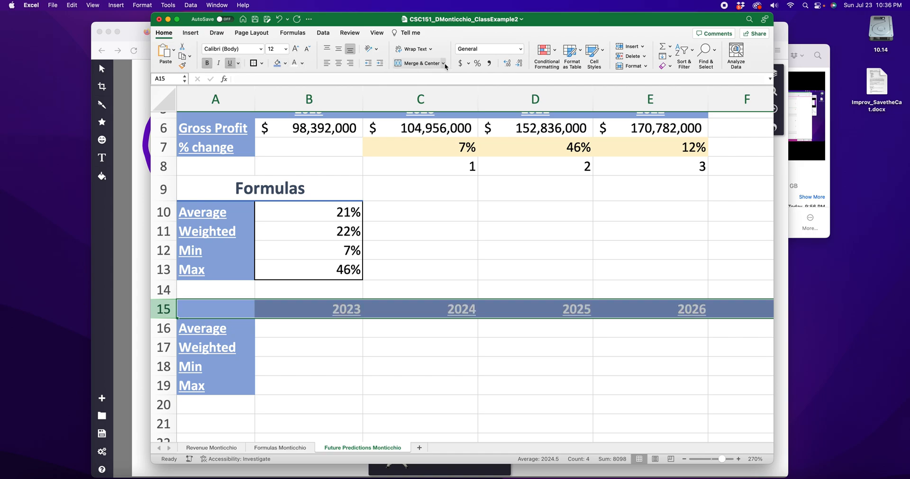
left_click(335, 65)
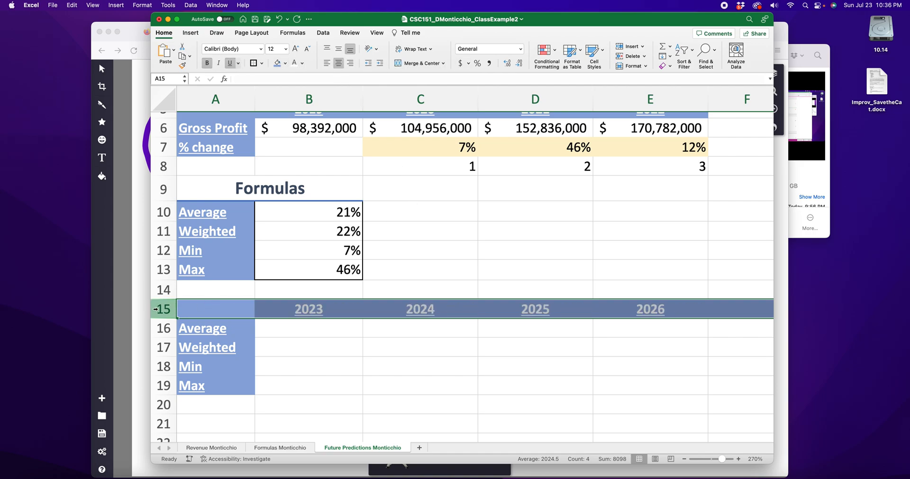
Step: Insert a new row above the 2023–2026 year row and merge and center its cells A15:E15
left_click(628, 46)
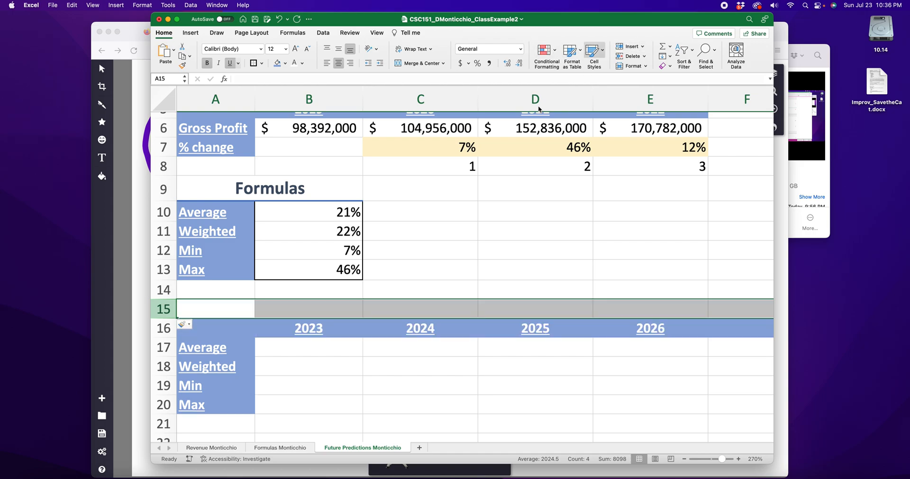
left_click(296, 319)
left_click_drag(249, 309, 628, 308)
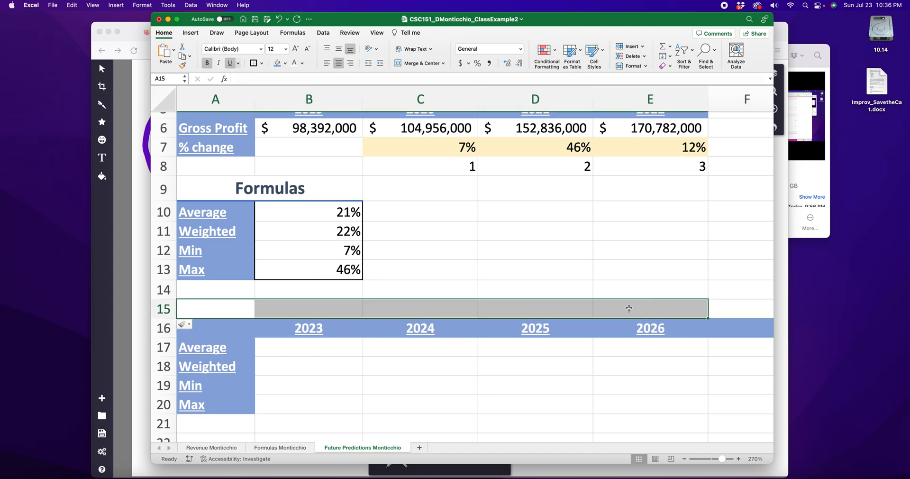
left_click(419, 63)
Step: Apply the Heading 1 cell style to the merged row 15 and enter the title Future Predictions
left_click(602, 49)
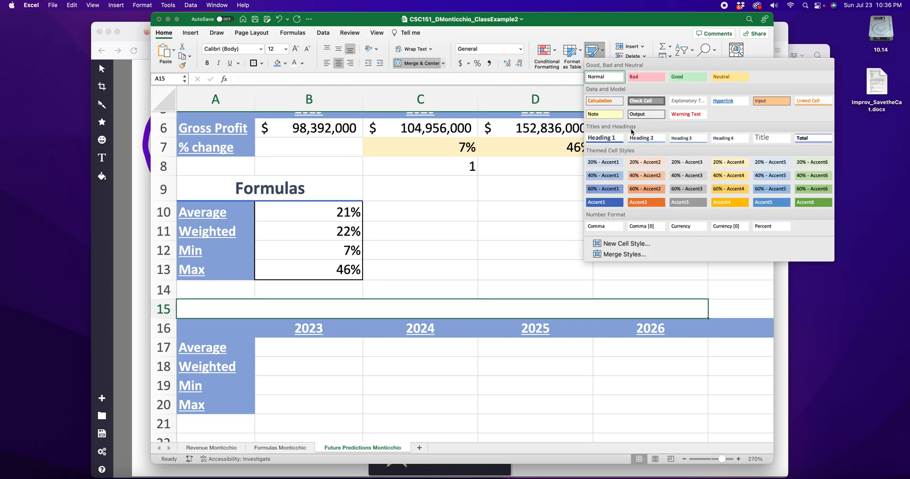
left_click(602, 138)
double_click(455, 311)
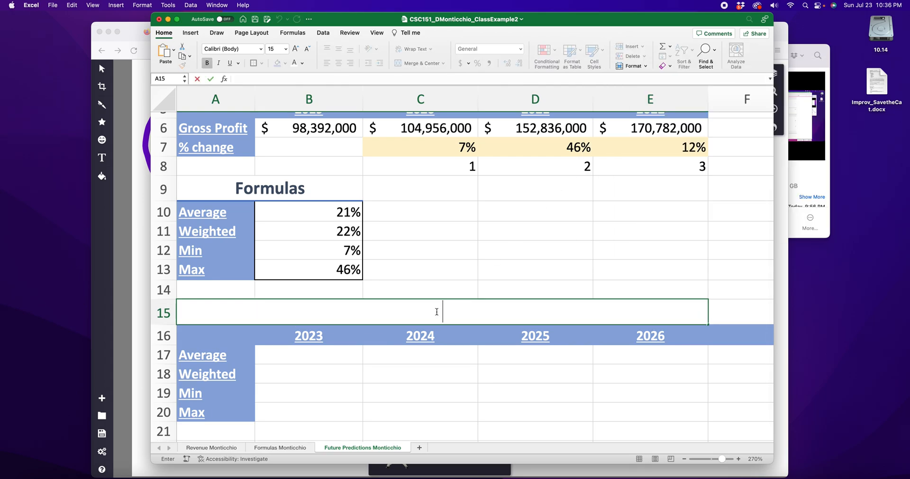
scroll(431, 260, "up", 3)
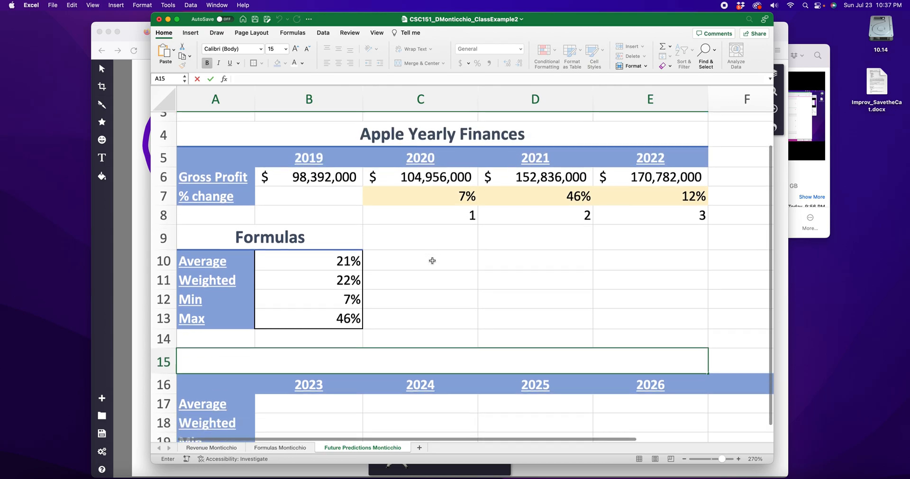
scroll(432, 260, "right", 2)
scroll(433, 261, "left", 2)
type("Futures")
key("BackSpace")
type("Predict")
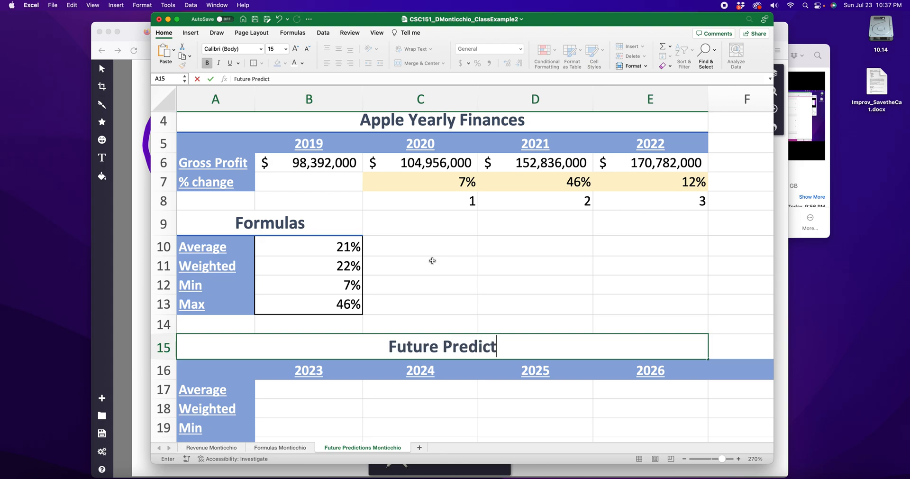
type("ions")
left_click(487, 283)
Step: Remove the blue fill from the entire row 16 by setting it to No Fill
scroll(487, 284, "down", 3)
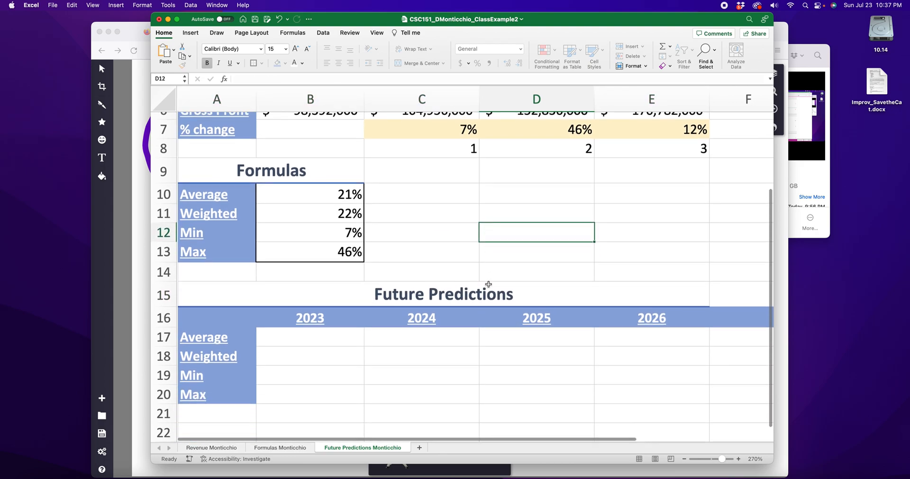
scroll(486, 284, "right", 5)
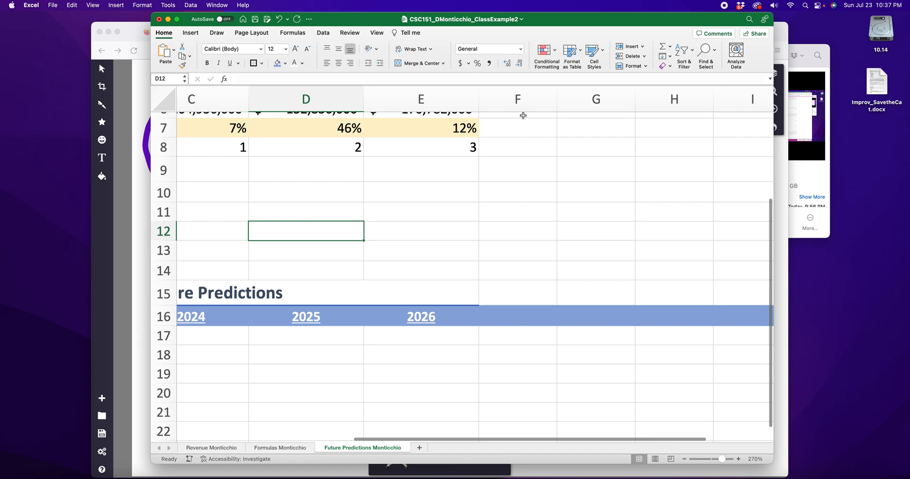
scroll(507, 313, "left", 6)
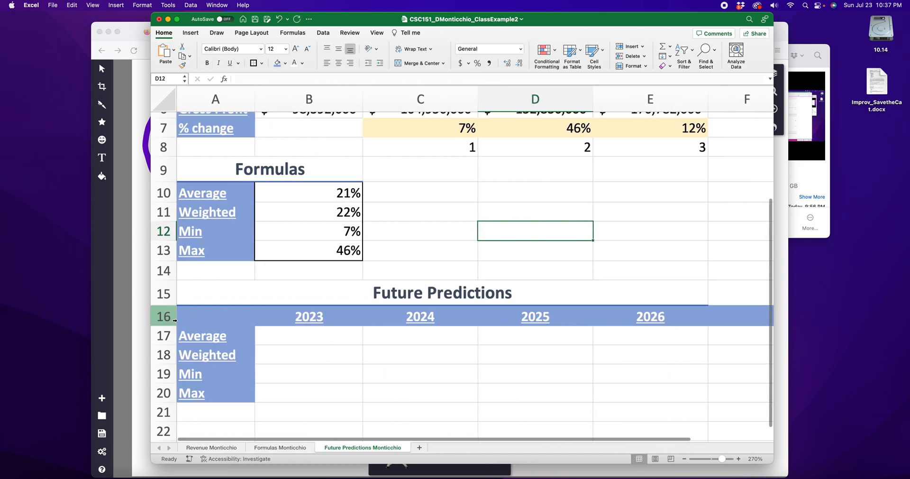
scroll(173, 317, "right", 4)
left_click(173, 318)
scroll(261, 257, "left", 4)
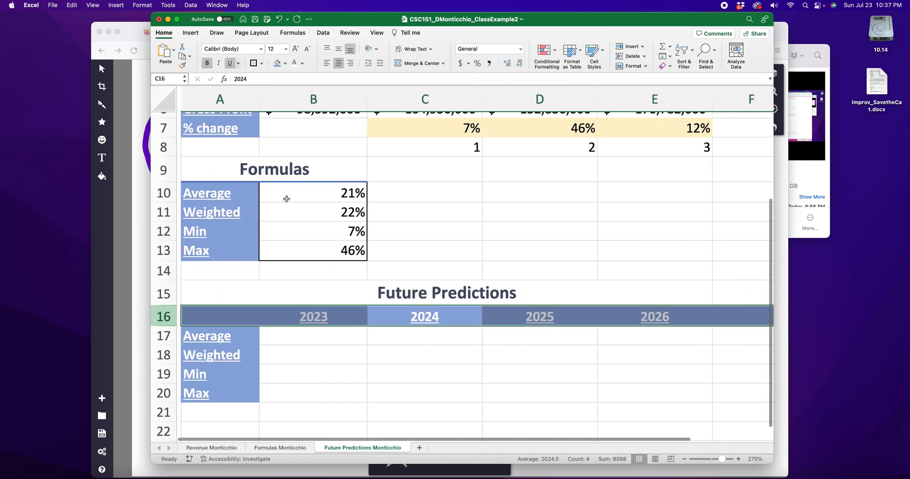
left_click(286, 63)
left_click(305, 80)
left_click(425, 313)
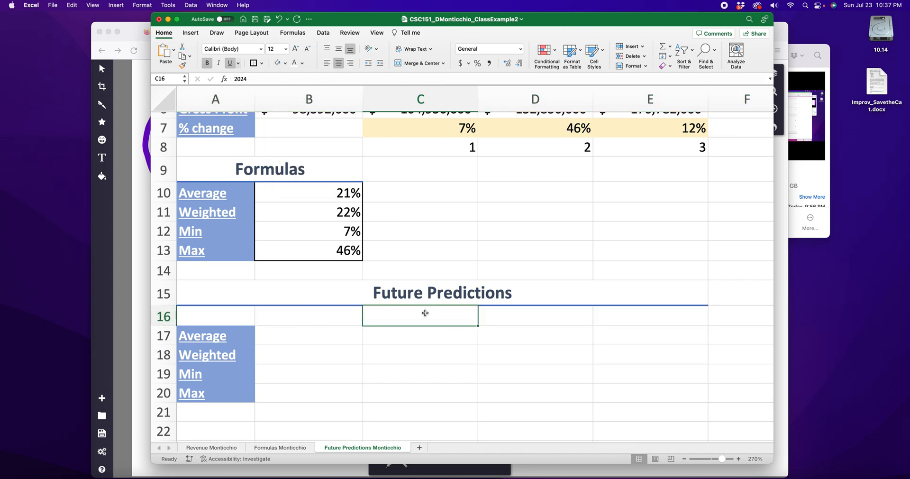
Step: Fill only the year header cells A16:E16 with the blue that matches the row labels
left_click_drag(224, 323, 616, 317)
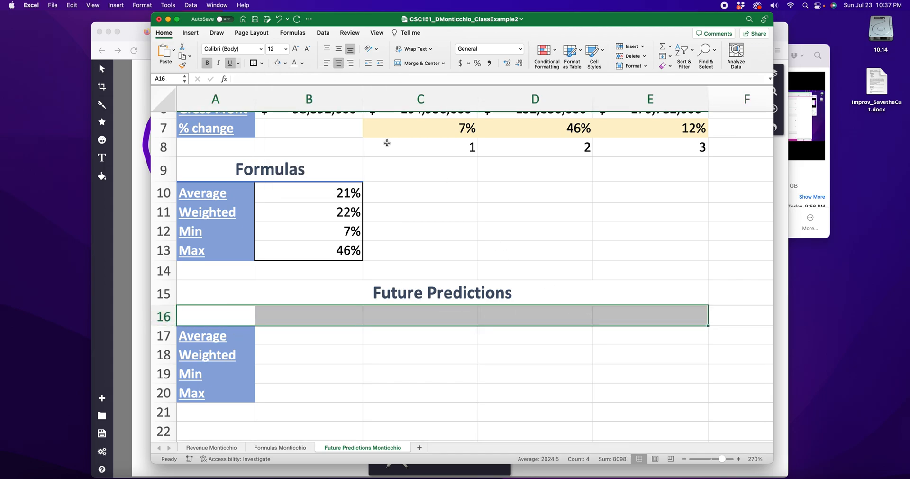
left_click(285, 63)
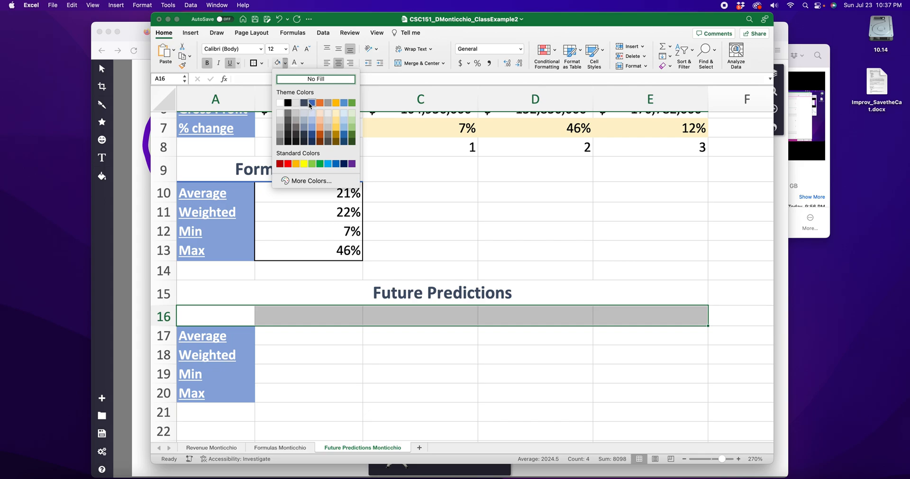
left_click(315, 129)
left_click(417, 410)
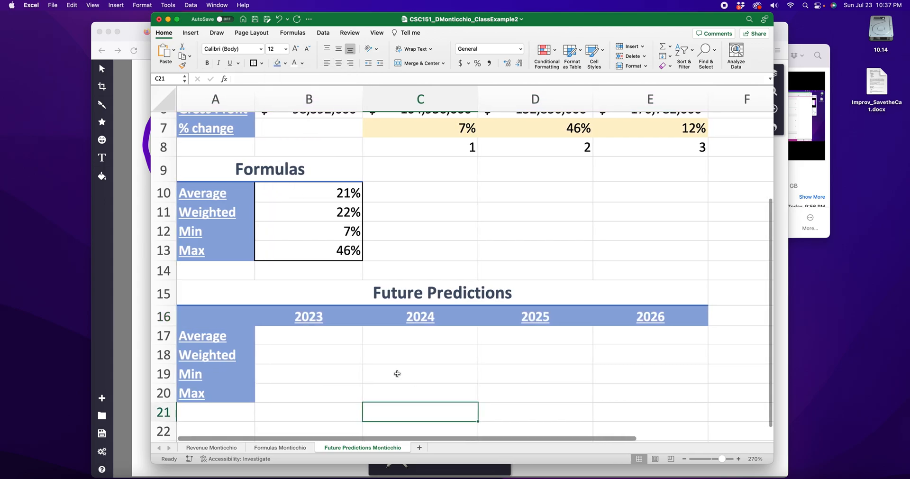
scroll(691, 324, "right", 10)
scroll(687, 329, "left", 10)
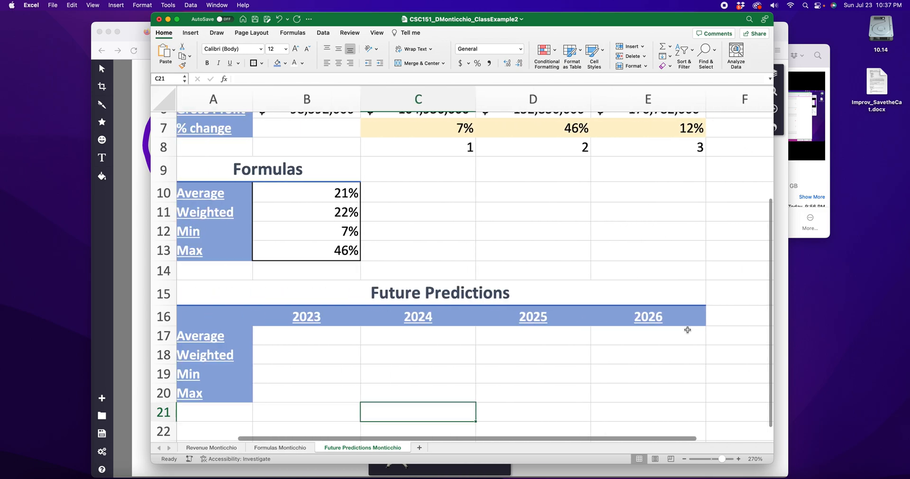
Step: Fill the formula results in B10:B13 with a medium gold theme color
scroll(329, 268, "up", 1)
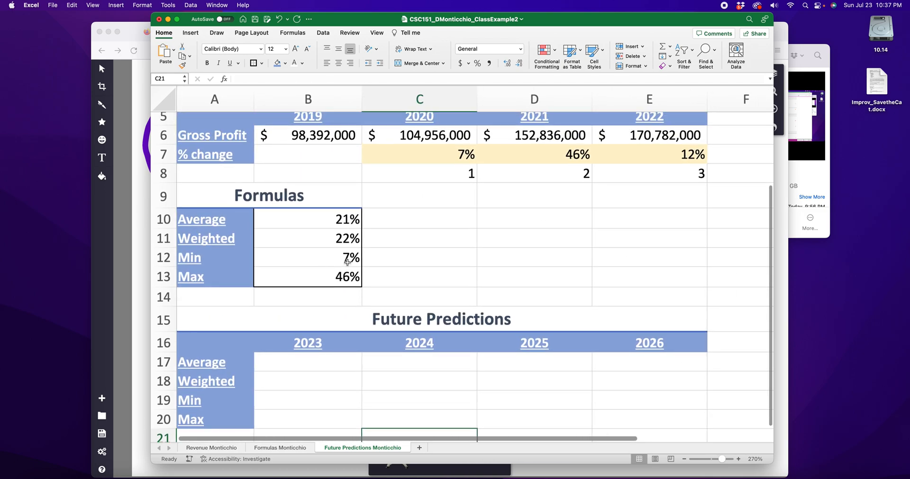
scroll(365, 305, "down", 1)
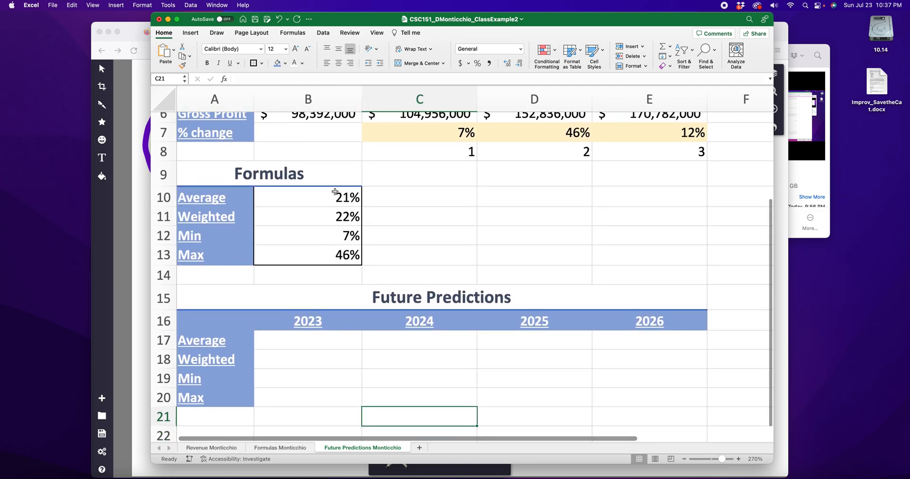
left_click_drag(335, 191, 335, 255)
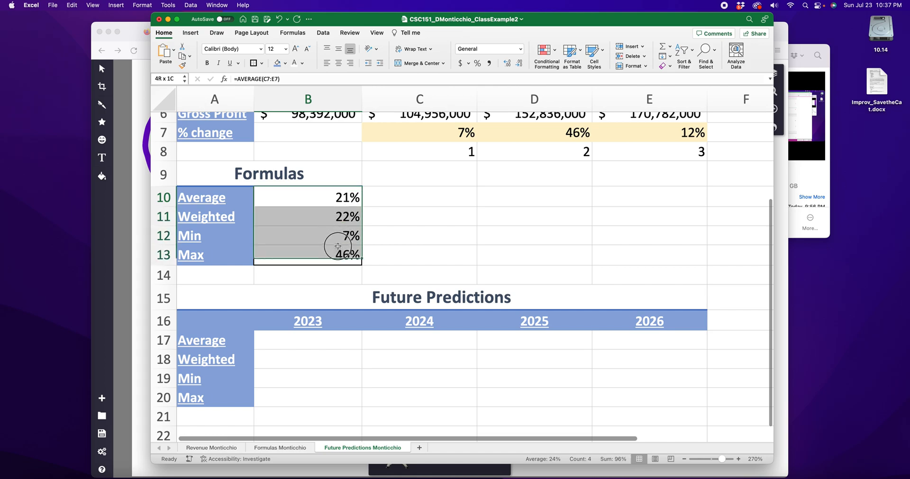
left_click(286, 63)
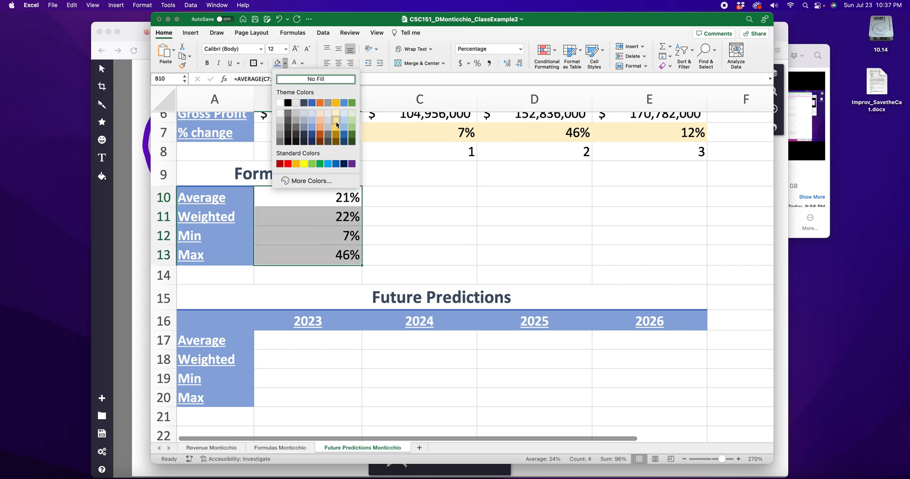
left_click(336, 124)
left_click(502, 215)
Step: Set the fill of B10:B13 to the lightest gold theme color, matching the % change row
left_click_drag(326, 194, 335, 256)
left_click(285, 63)
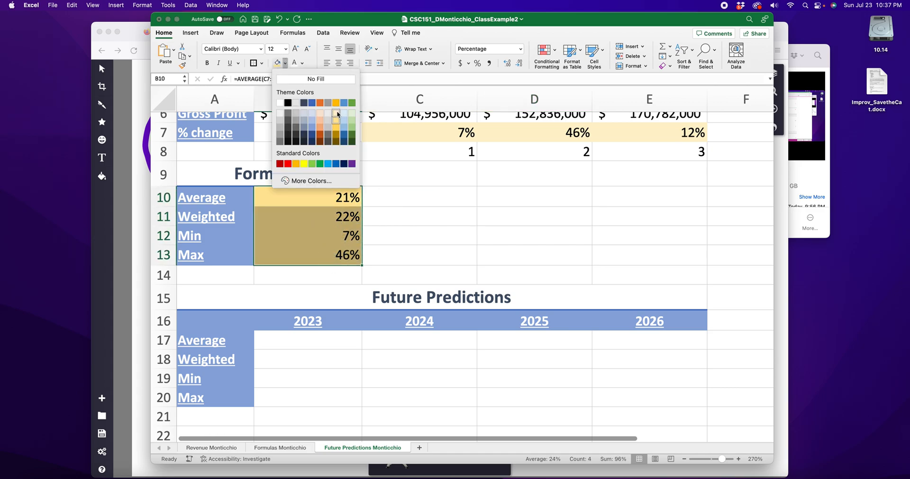
left_click(336, 116)
left_click(480, 233)
Step: Fill the empty prediction cells B17:E20 with the same light gold color
left_click_drag(307, 342, 628, 395)
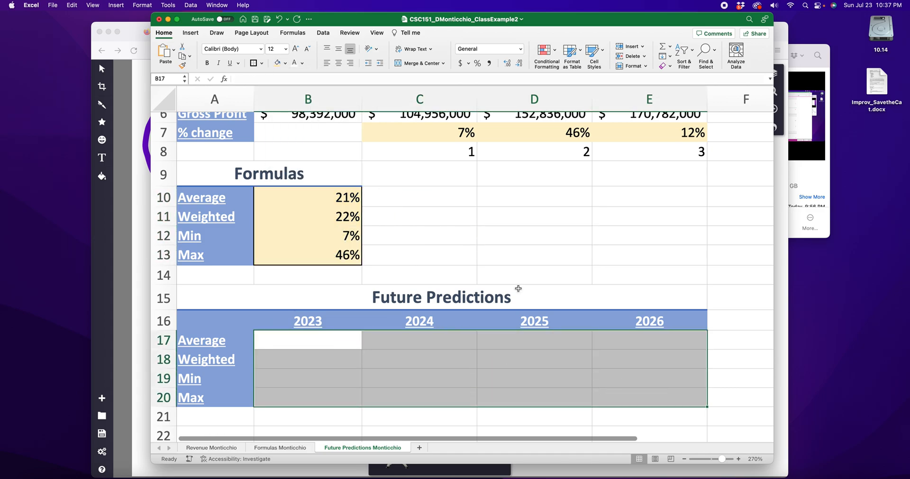
left_click(277, 66)
left_click(498, 236)
Step: Review the % change row, the formula results in B10:B13, the empty prediction cells and the Gross Profit row
scroll(443, 261, "up", 3)
left_click_drag(423, 192, 670, 190)
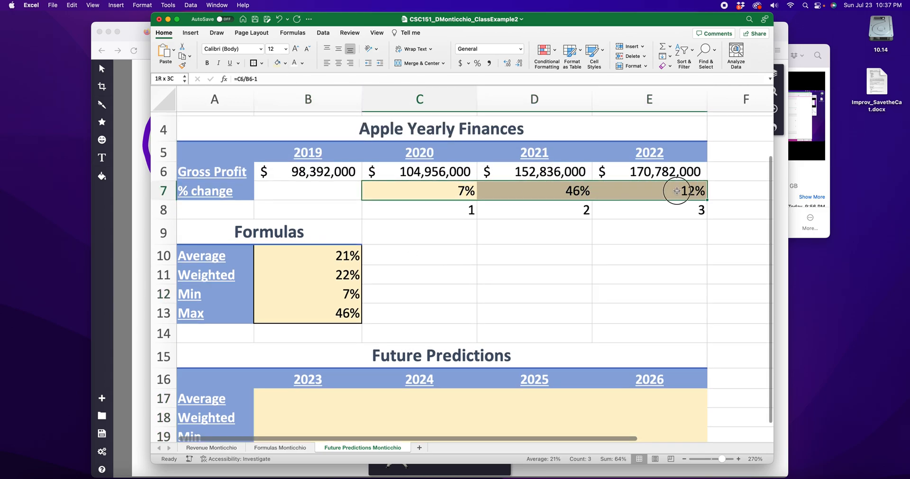
left_click_drag(346, 256, 340, 307)
scroll(340, 307, "down", 5)
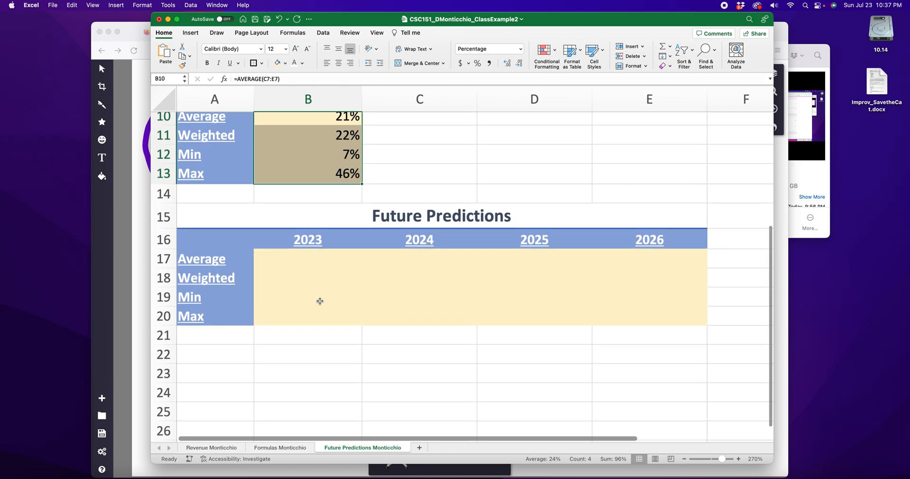
left_click_drag(277, 232, 686, 281)
left_click(535, 343)
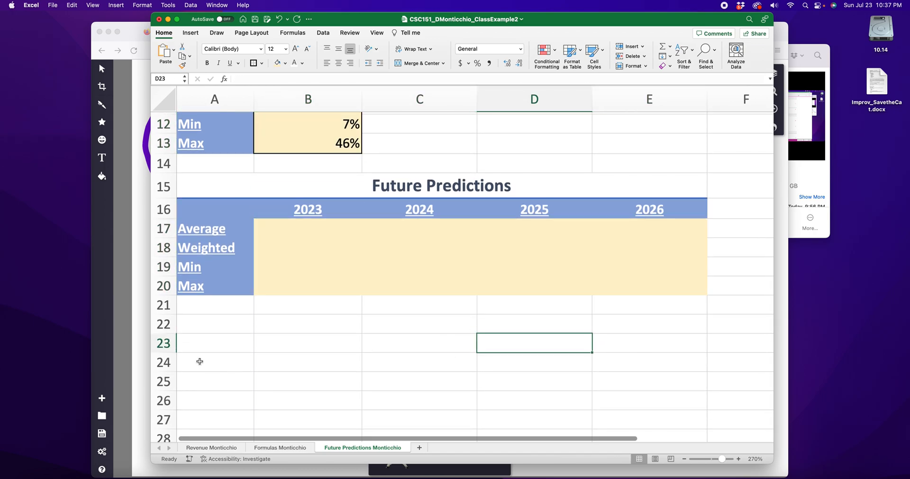
scroll(301, 225, "up", 6)
left_click_drag(302, 199, 644, 198)
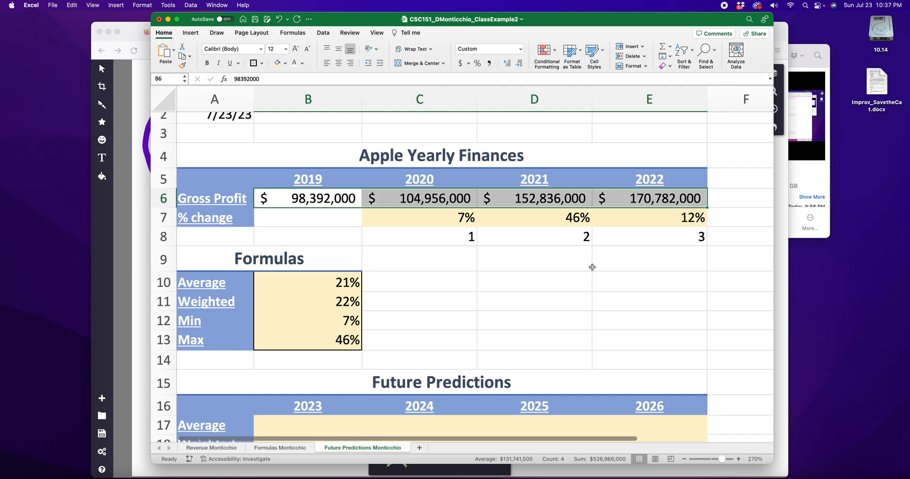
scroll(592, 267, "down", 3)
Step: Format the prediction cells B17:E20 as Accounting with no decimal places
left_click_drag(305, 361, 642, 417)
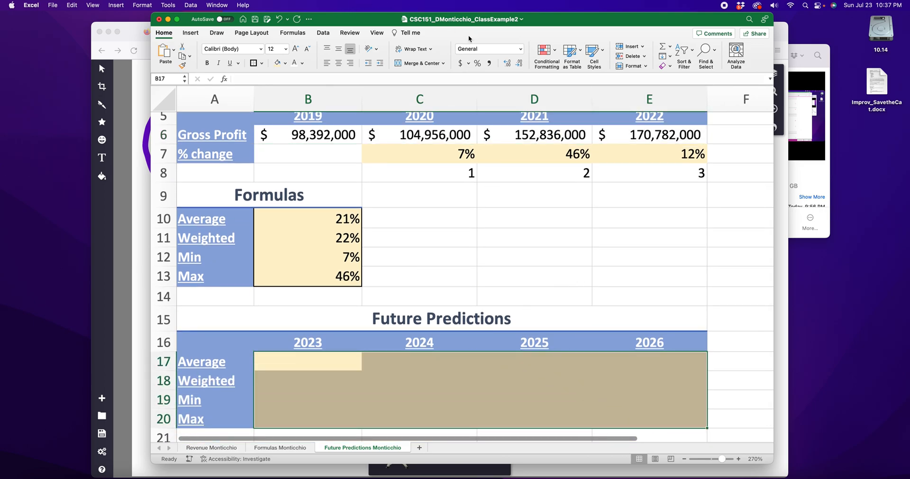
left_click(521, 48)
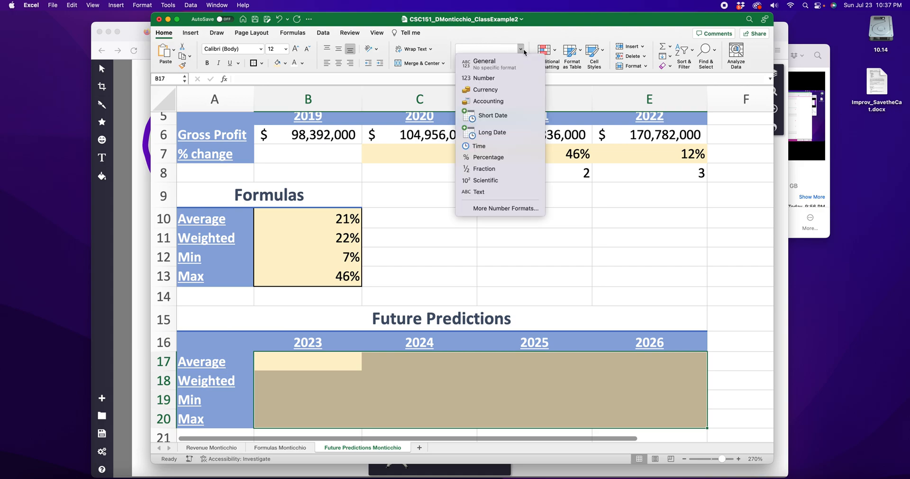
left_click(500, 101)
double_click(520, 63)
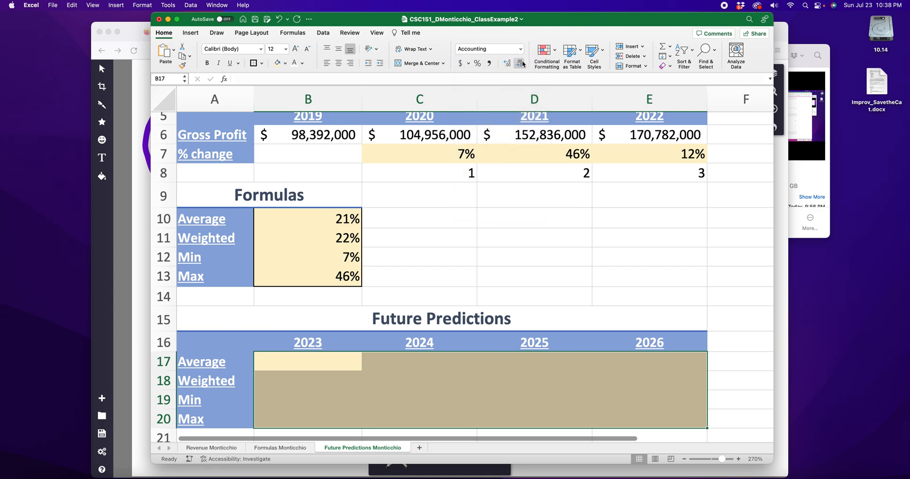
left_click(493, 233)
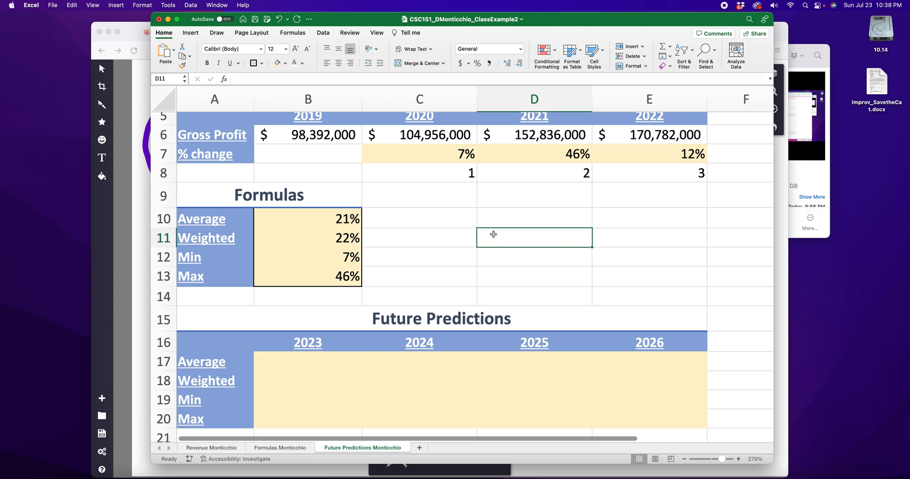
Step: Examine the 2022 gross profit in E6 and the average change in B10 as inputs for the Average predictions in B17:E17
scroll(495, 234, "up", 1)
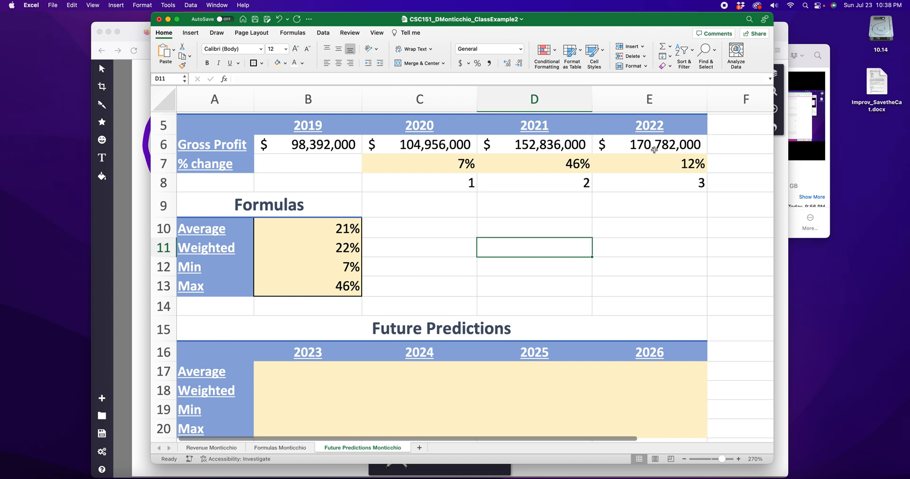
left_click(659, 145)
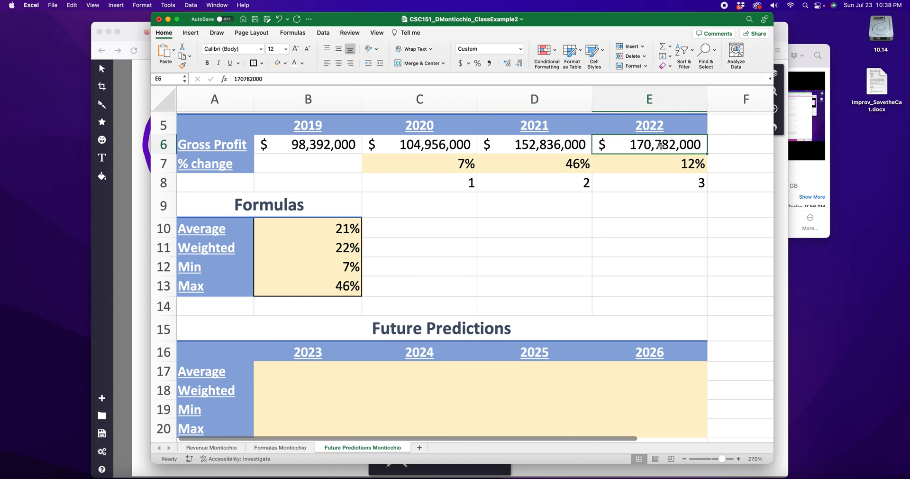
scroll(661, 146, "down", 2)
left_click(293, 355)
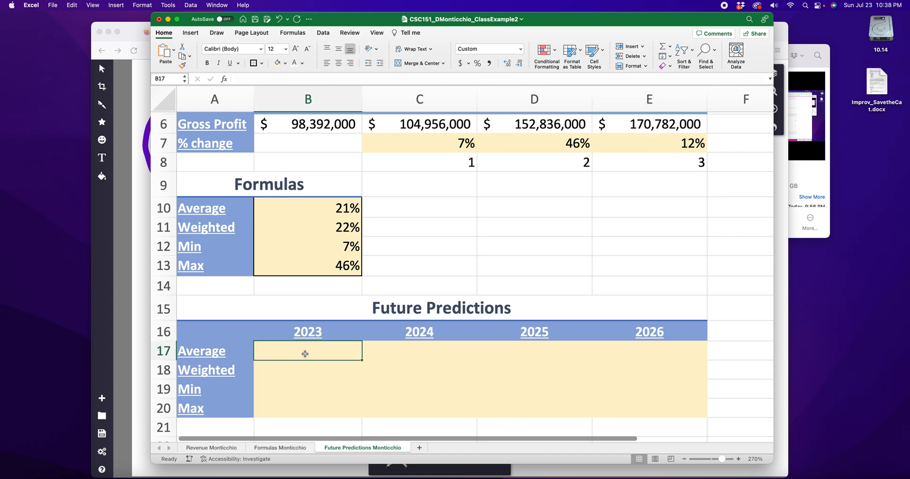
left_click(231, 342)
left_click(301, 351)
left_click(665, 128)
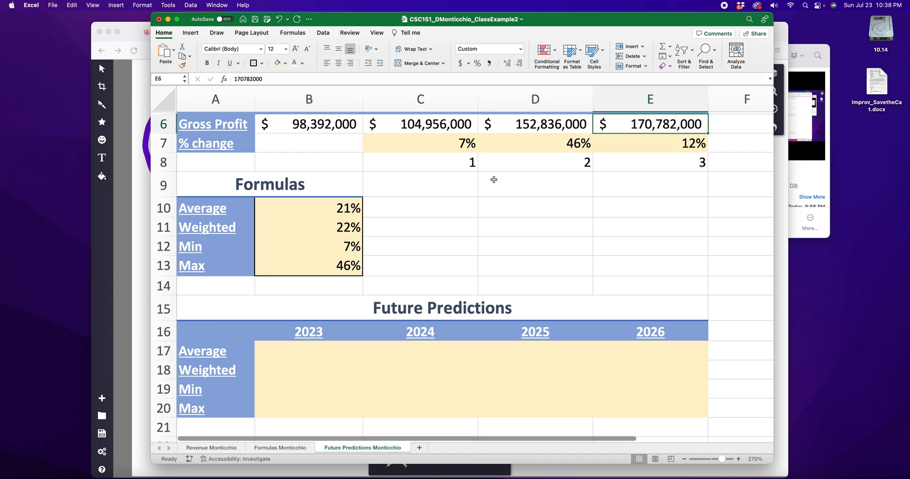
left_click(350, 206)
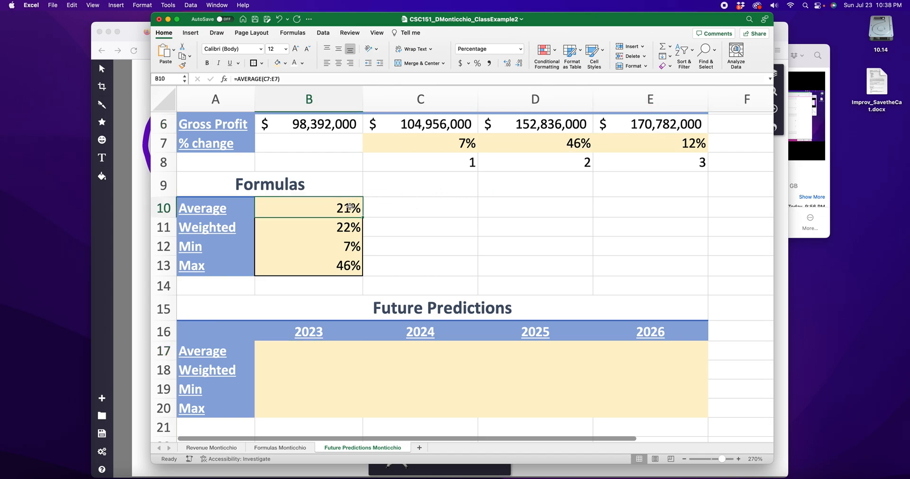
left_click(310, 355)
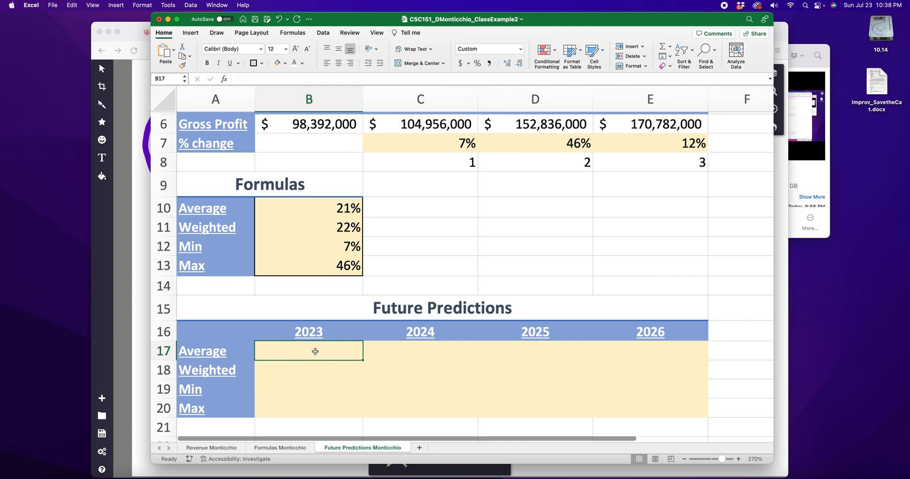
left_click(341, 215)
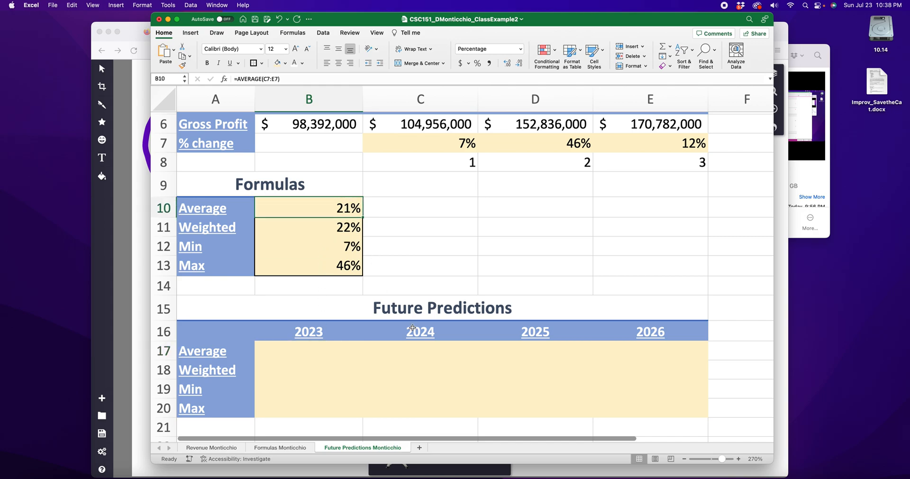
left_click(425, 352)
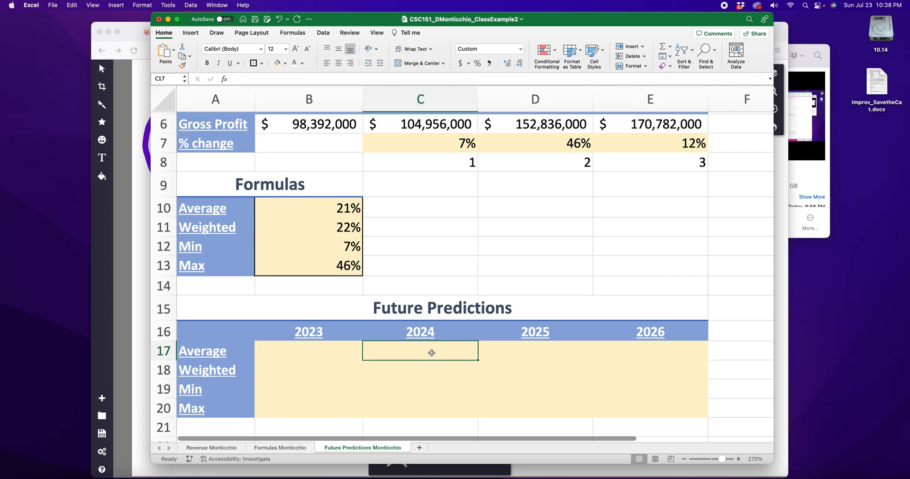
left_click(340, 208)
left_click(551, 354)
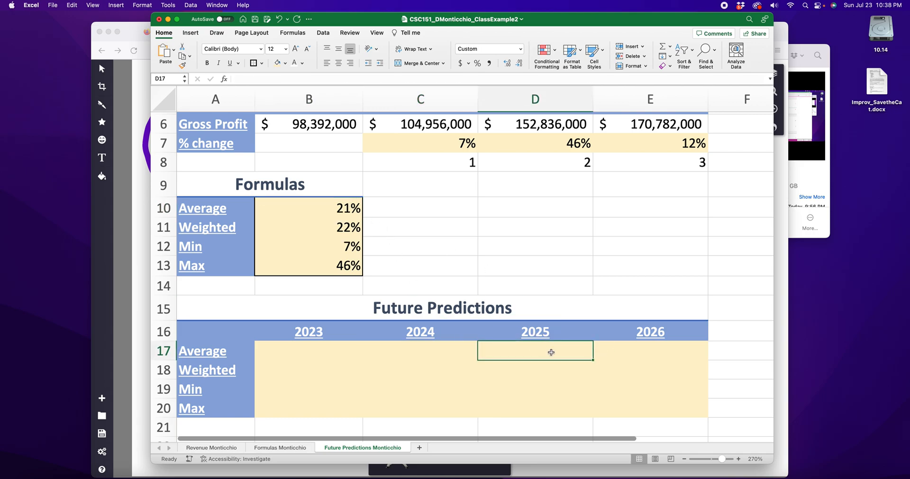
left_click(349, 213)
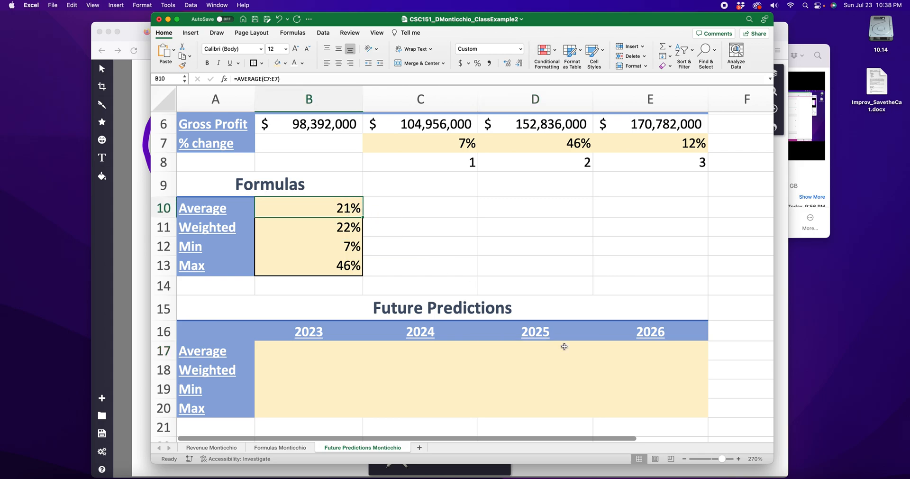
left_click(647, 349)
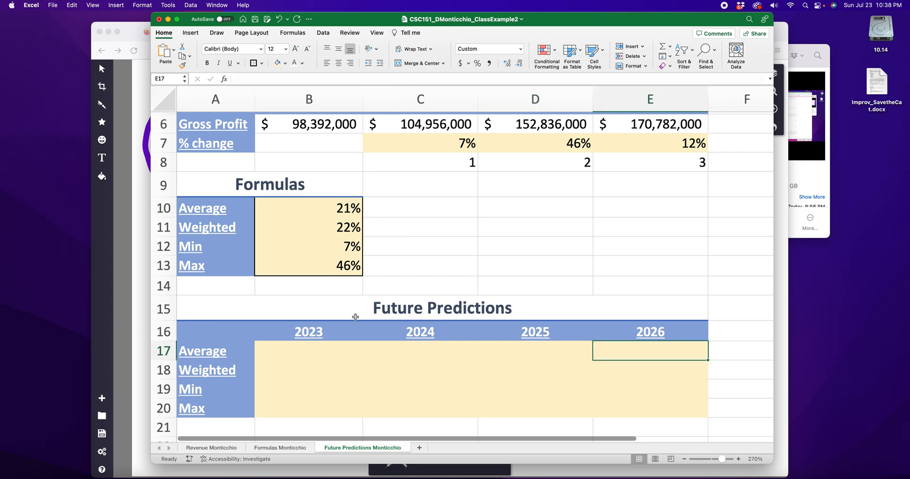
Step: Examine the 2022 gross profit and the weighted change in B11 as inputs for the Weighted prediction row
left_click(665, 124)
left_click(314, 367)
left_click(350, 235)
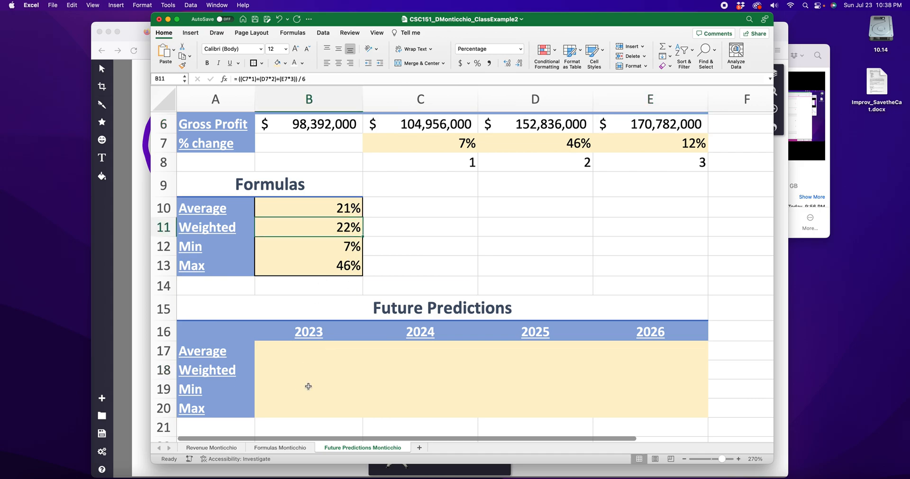
left_click(314, 374)
left_click(333, 223)
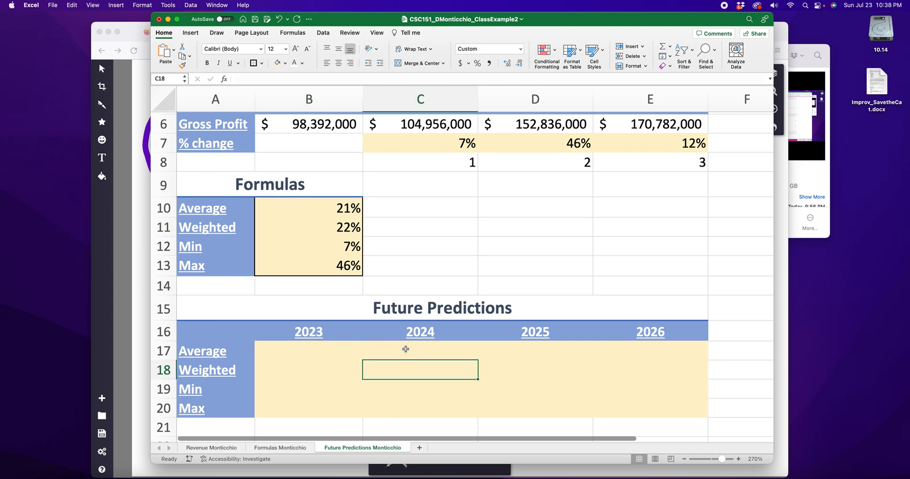
left_click(342, 247)
left_click(533, 369)
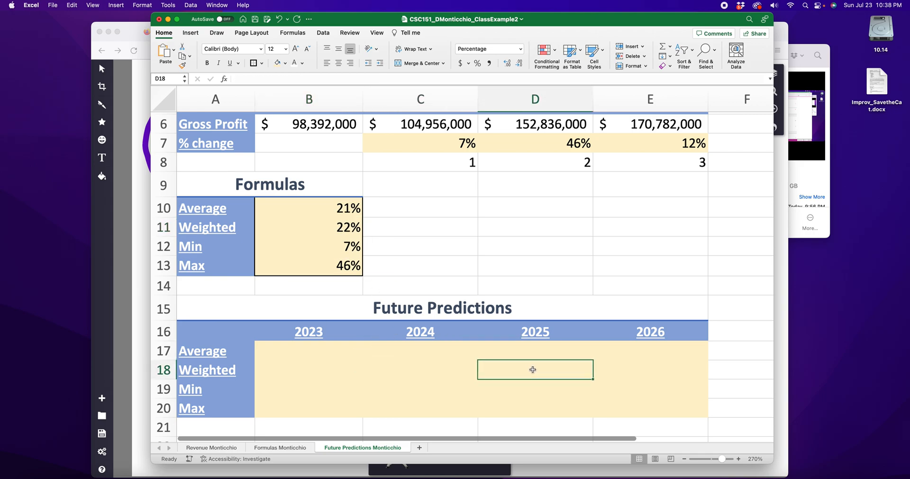
Step: Go through the 2023 to 2026 prediction cells in the Min and Max rows
left_click(309, 397)
left_click(400, 399)
left_click(493, 395)
left_click(647, 384)
left_click(330, 407)
left_click(471, 407)
left_click(536, 408)
left_click(666, 406)
Step: Enter the formula =E6*B10 in B17 to multiply the 2022 gross profit by the average change
left_click(292, 355)
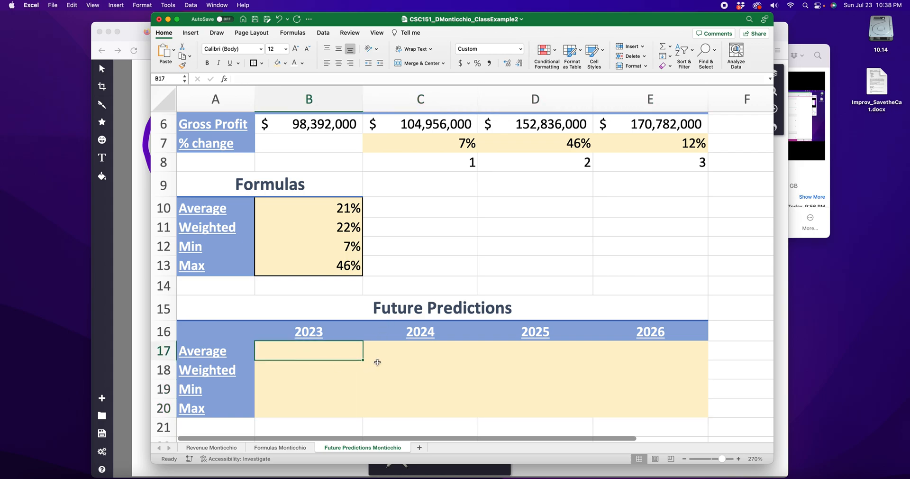
scroll(378, 360, "up", 2)
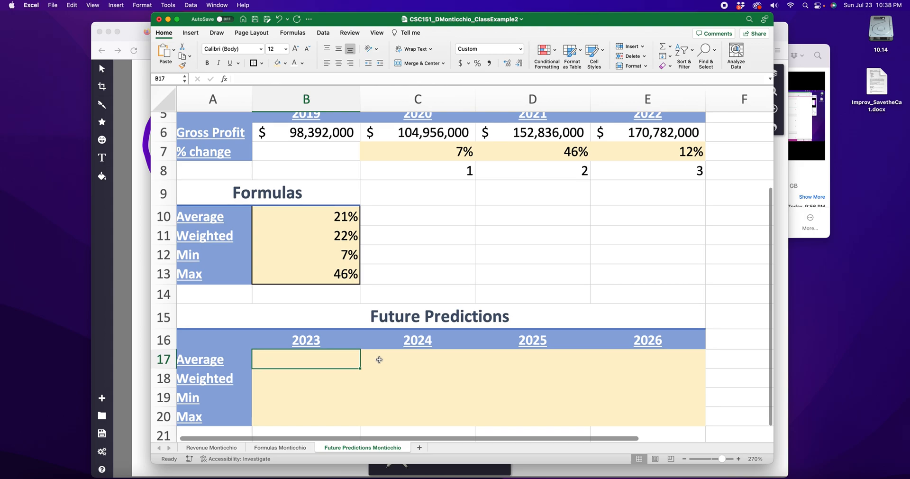
type("=(")
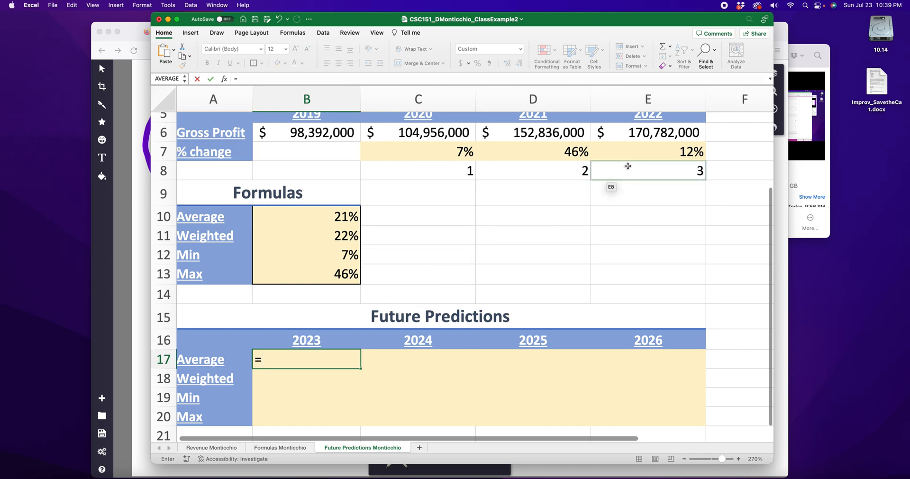
left_click(648, 132)
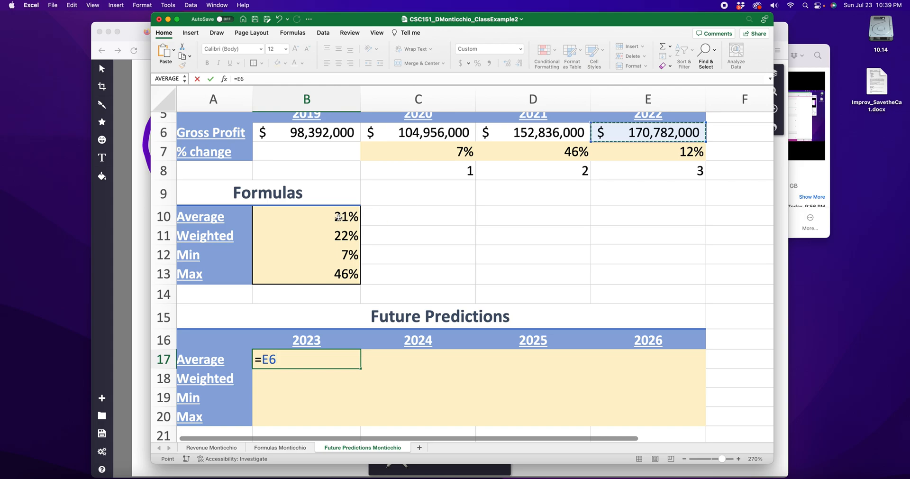
type("*")
left_click(322, 218)
key("Return")
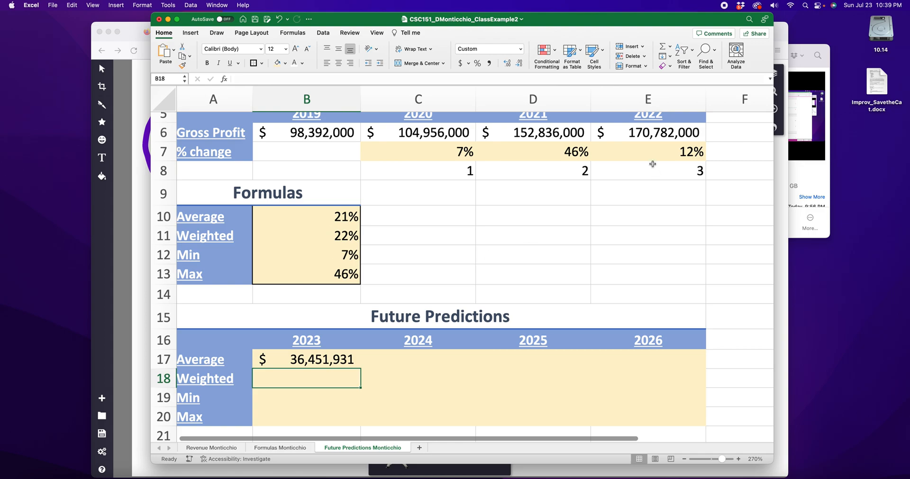
Step: Extend the 2023 Average prediction formula in B17 to =E6*B10+E6, adding the 2022 gross profit to the increase
left_click(646, 133)
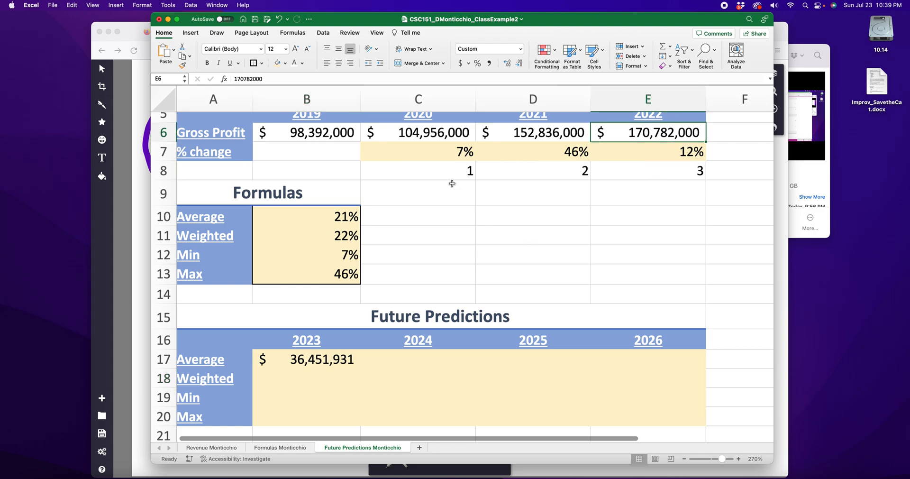
left_click(336, 217)
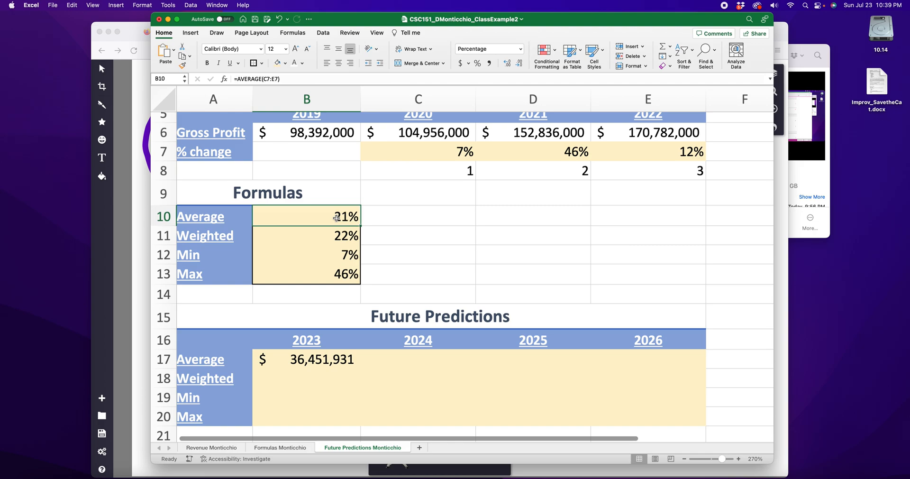
left_click(307, 358)
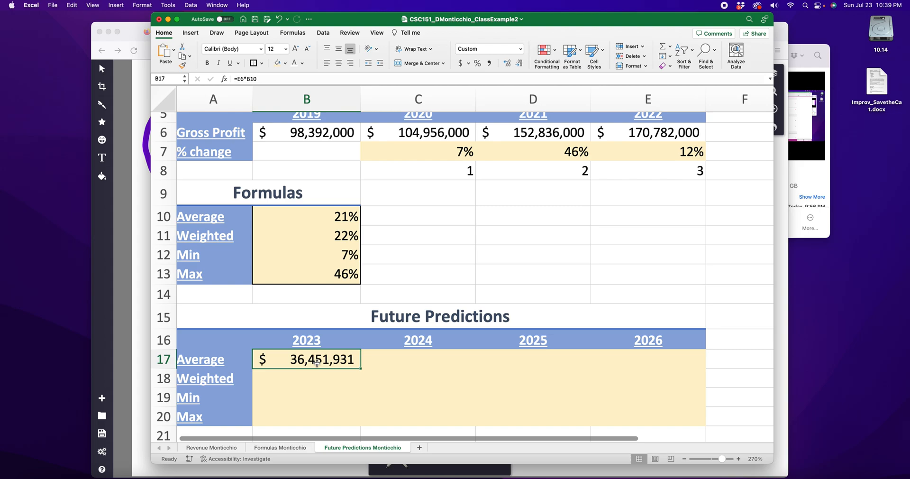
left_click(340, 216)
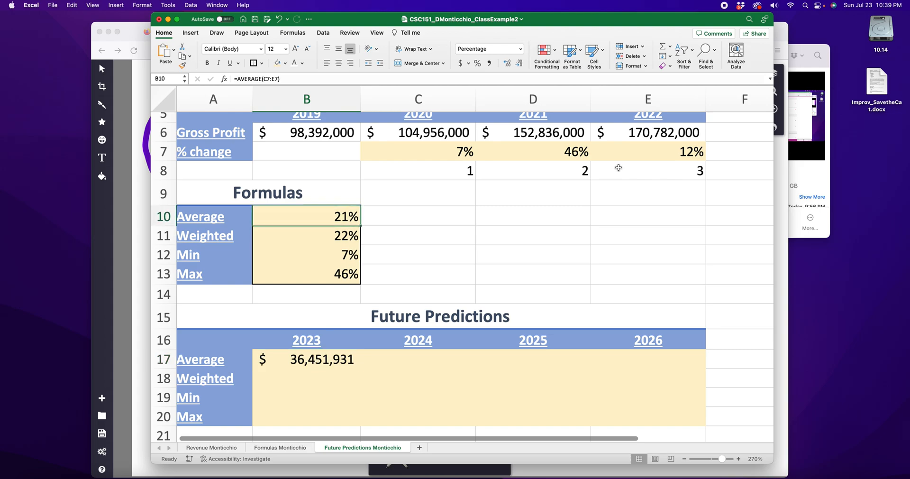
double_click(310, 363)
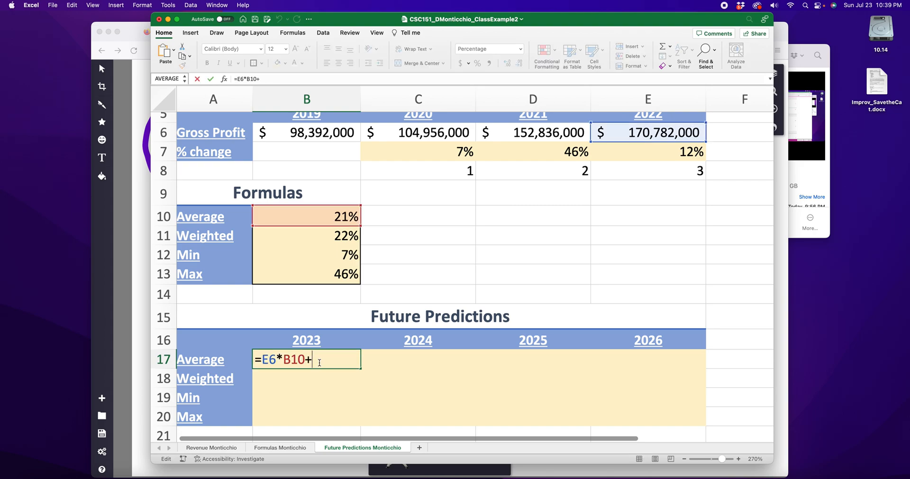
left_click(650, 136)
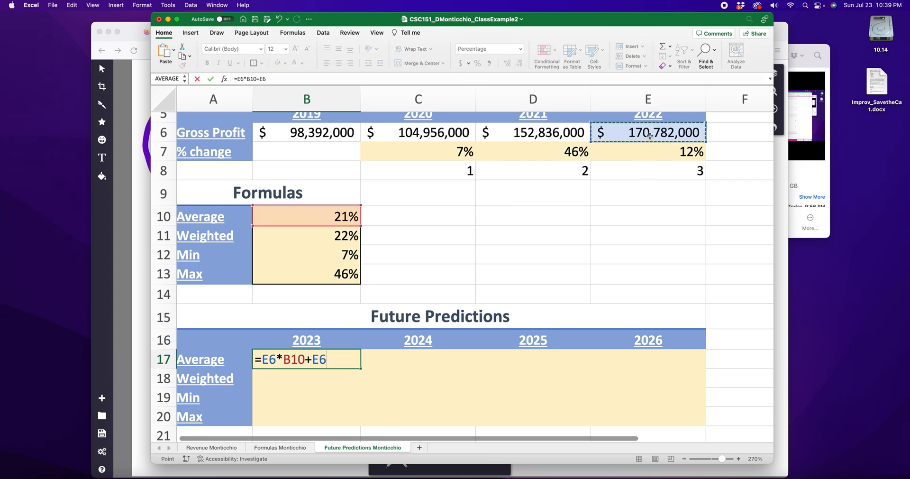
key("Return")
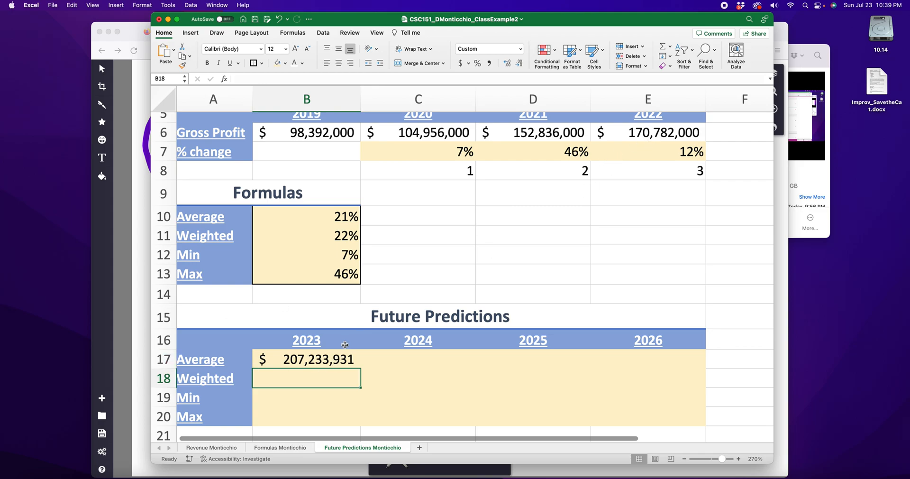
Step: Rewrite the 2023 Average prediction formula in B17 as =E6*(B10+1)
double_click(292, 365)
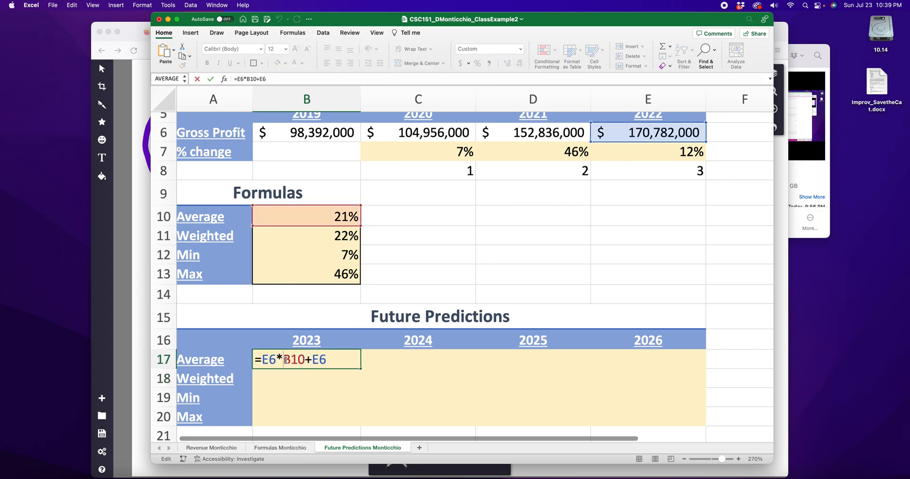
type("(")
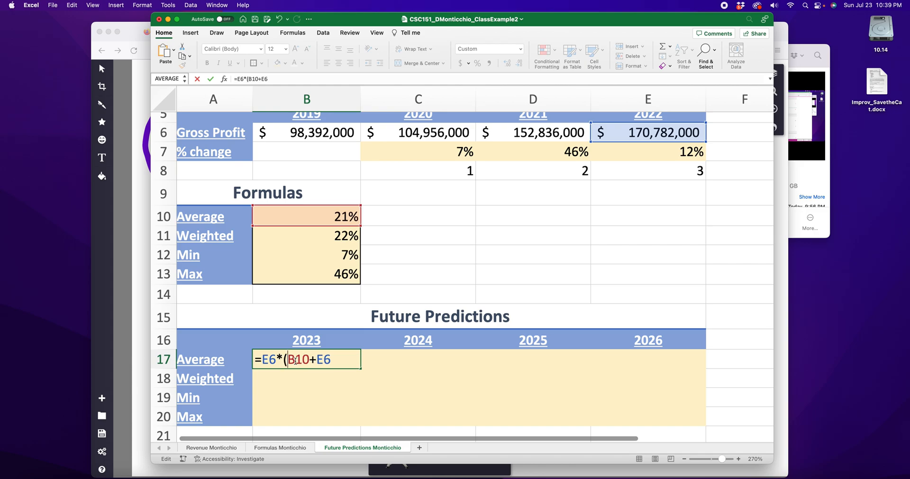
double_click(325, 359)
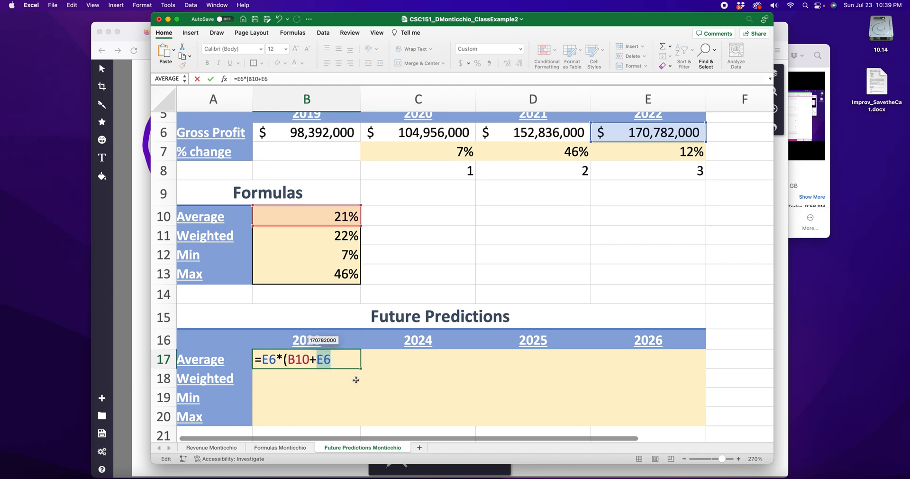
type("1")
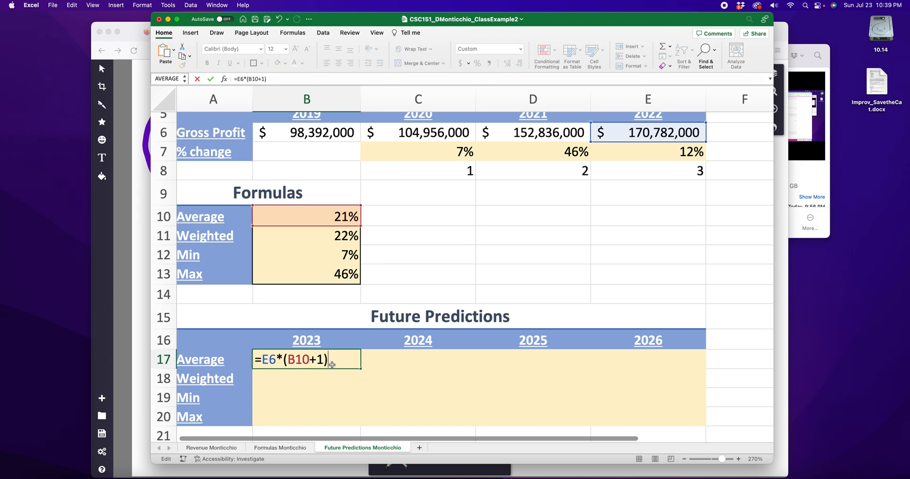
key("Return")
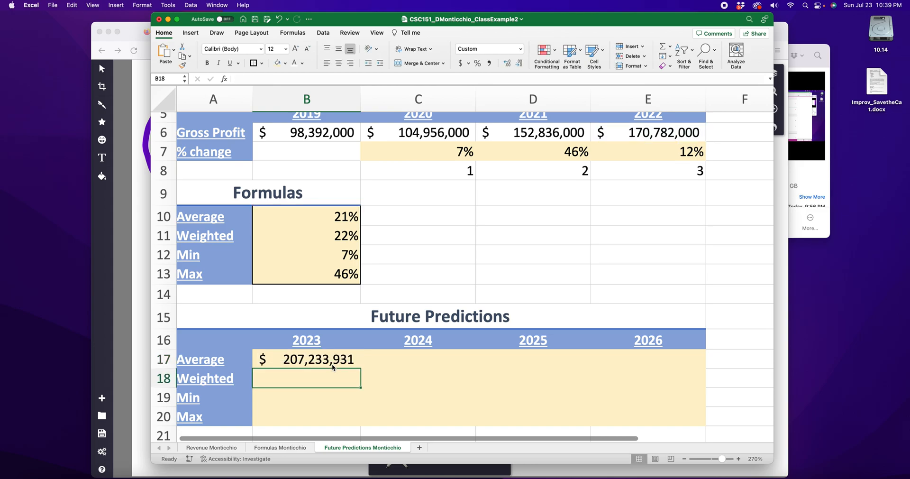
Step: Enter =E6*(B11+1) in B18 to calculate the 2023 Weighted prediction
double_click(309, 375)
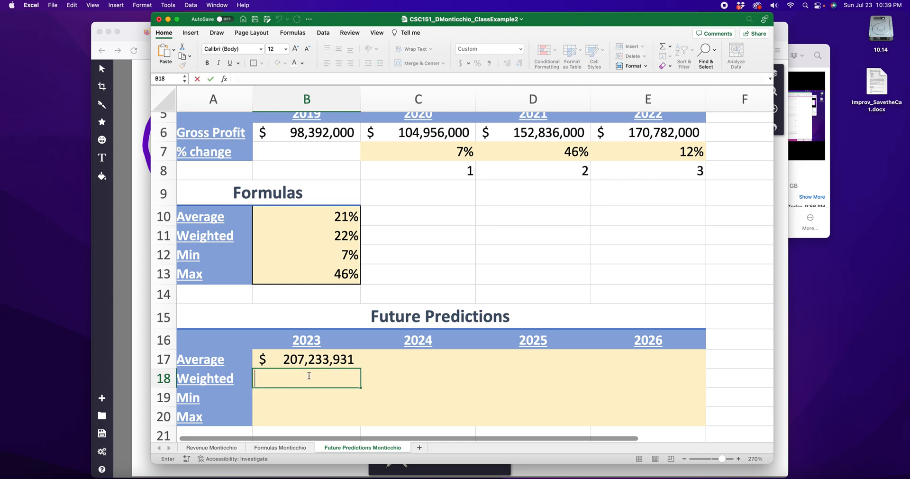
type("=")
left_click(639, 127)
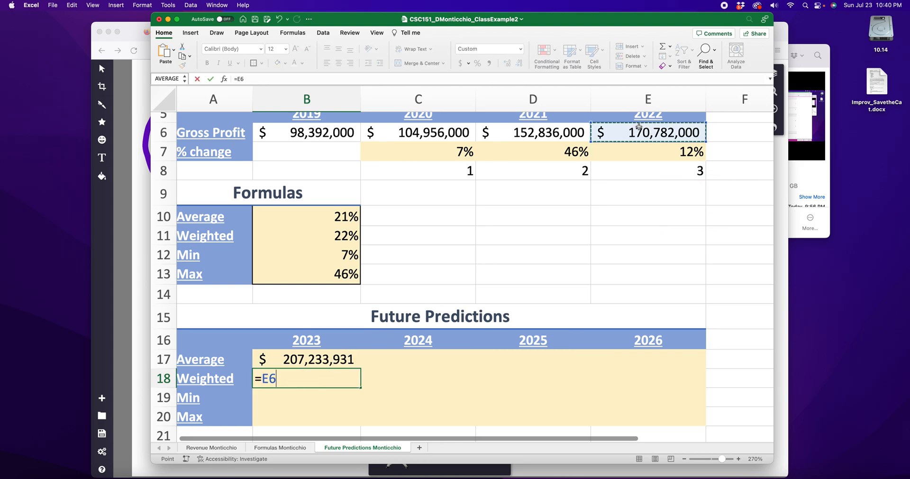
type("*(")
left_click(345, 233)
type("+1)")
key("Return")
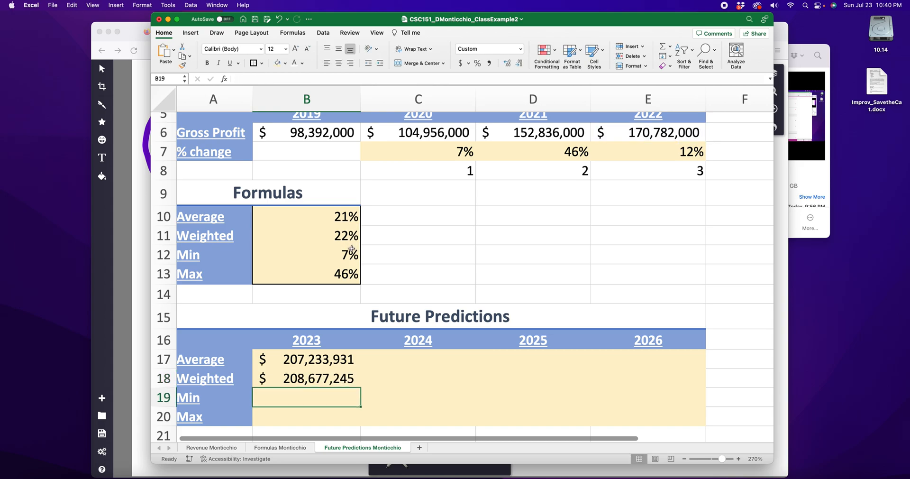
Step: Enter =E6*(B12+1) in B19 to calculate the 2023 Min prediction
type("=")
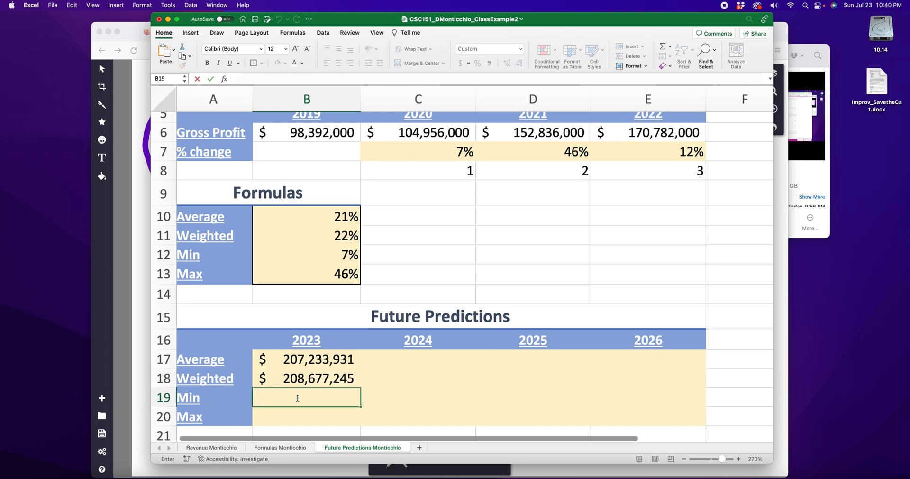
left_click(664, 137)
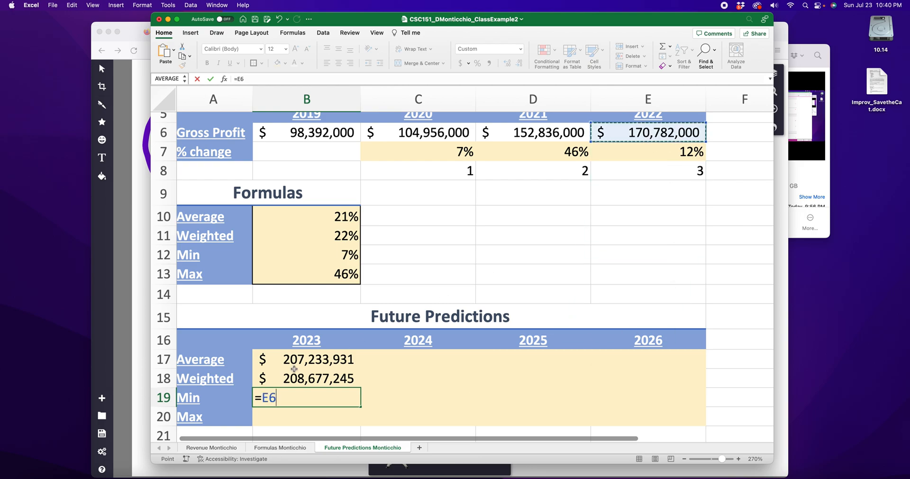
type("*(")
left_click(334, 261)
type("+1)")
key("Return")
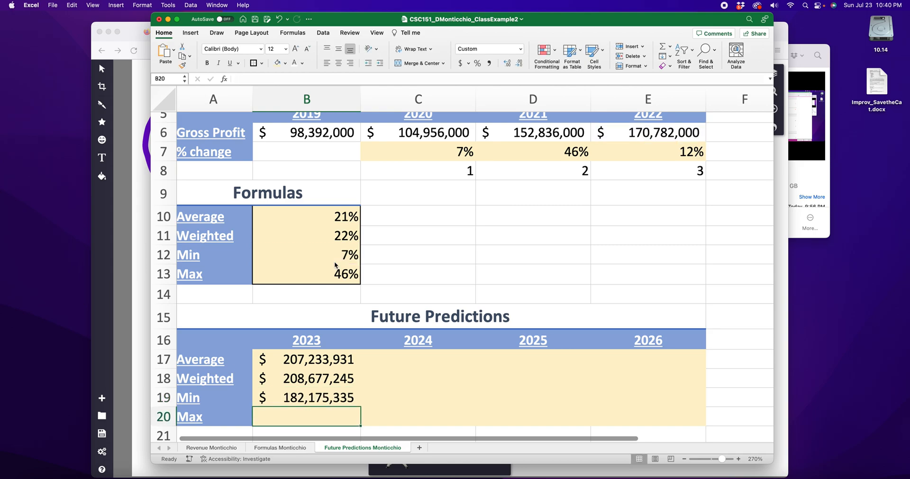
Step: Enter =E6*(B13+1) in B20 for the 2023 Max prediction, after checking the 2020 percent change formula in C7
double_click(467, 152)
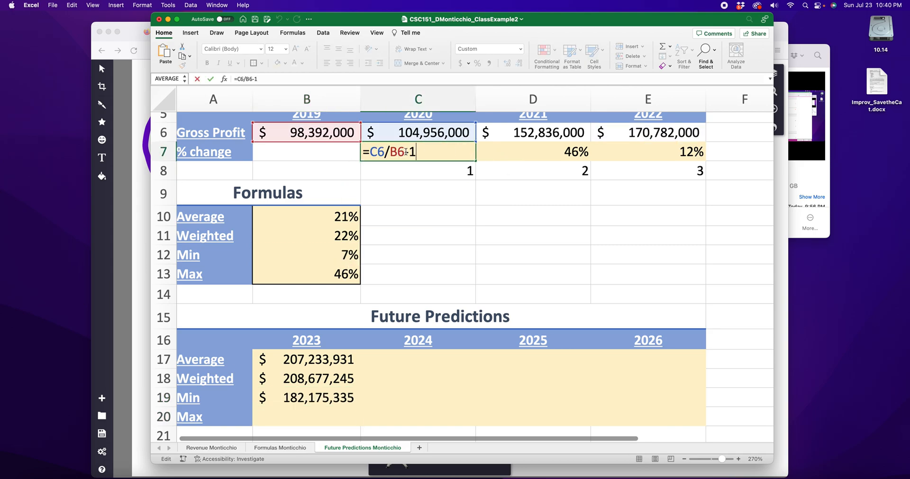
key("Return")
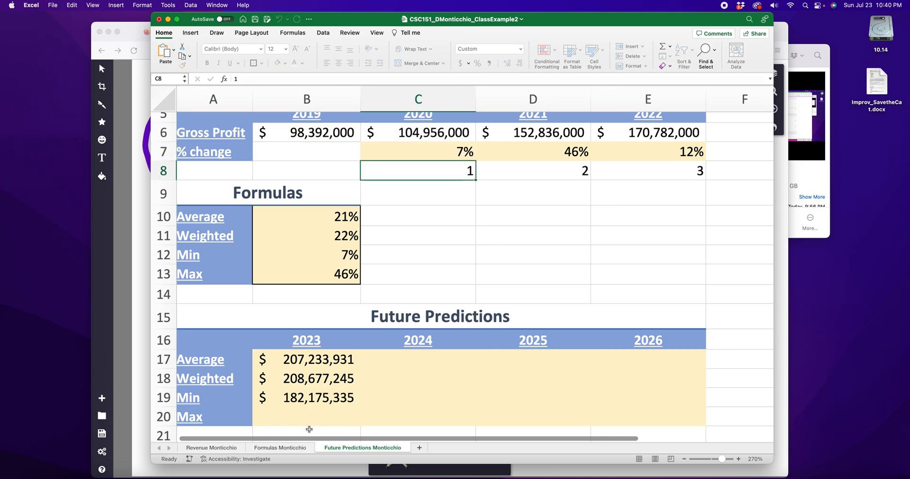
left_click(316, 414)
type("=")
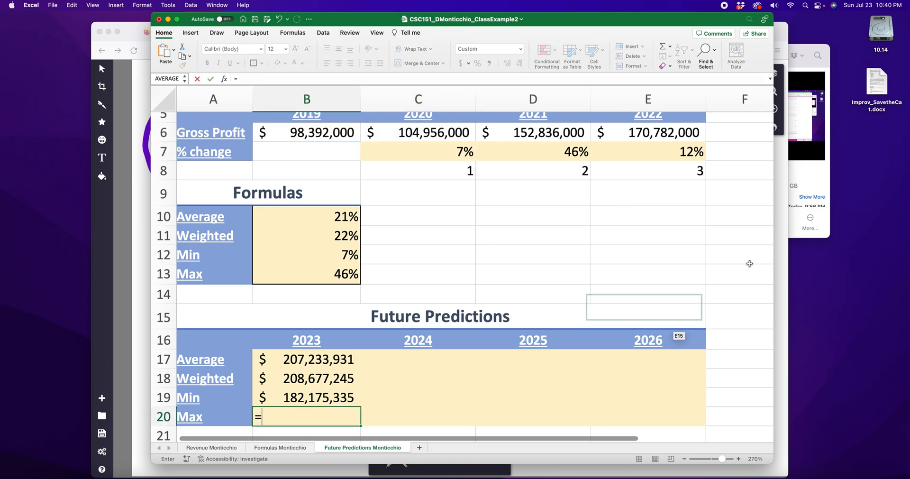
left_click(700, 158)
left_click(677, 133)
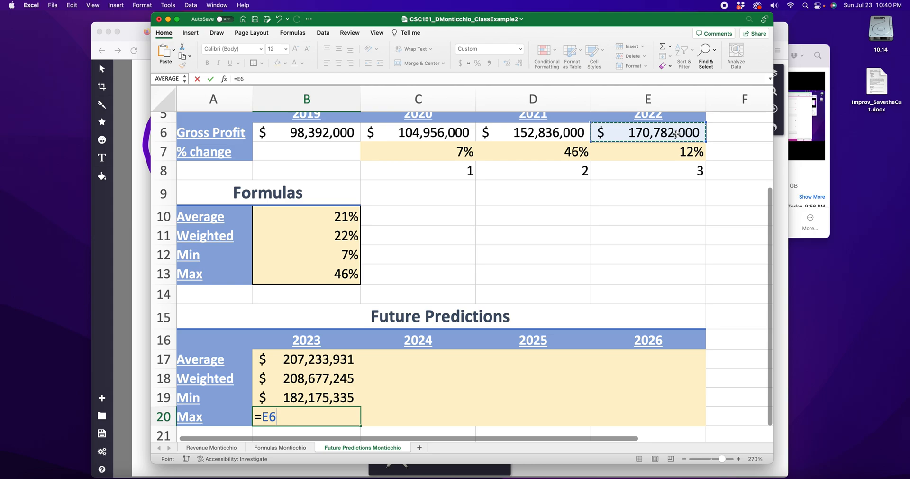
type("*(")
left_click(349, 274)
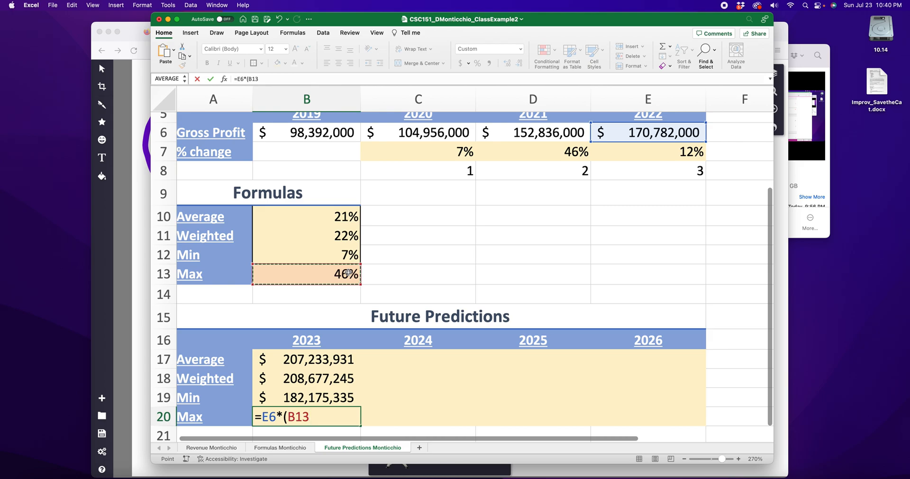
type("+1)")
key("Return")
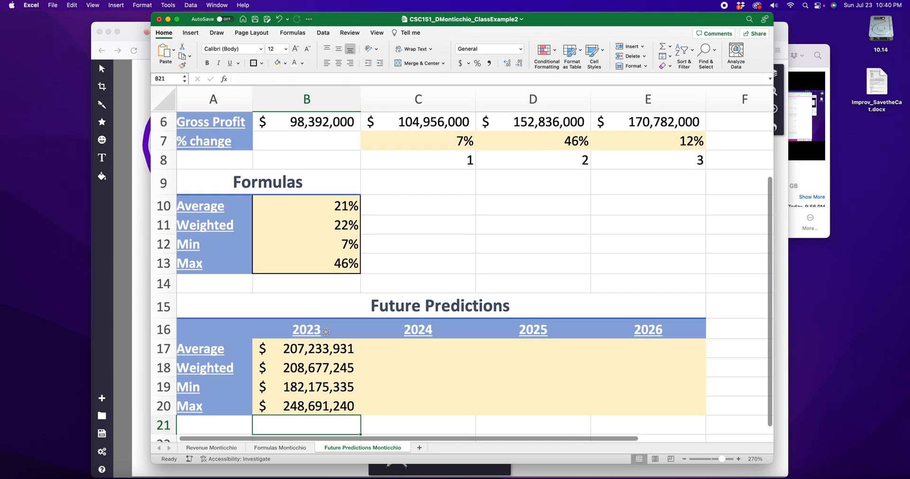
Step: Go through the four 2023 predictions in B17 to B20 and examine the formula behind the Average one
scroll(447, 228, "up", 1)
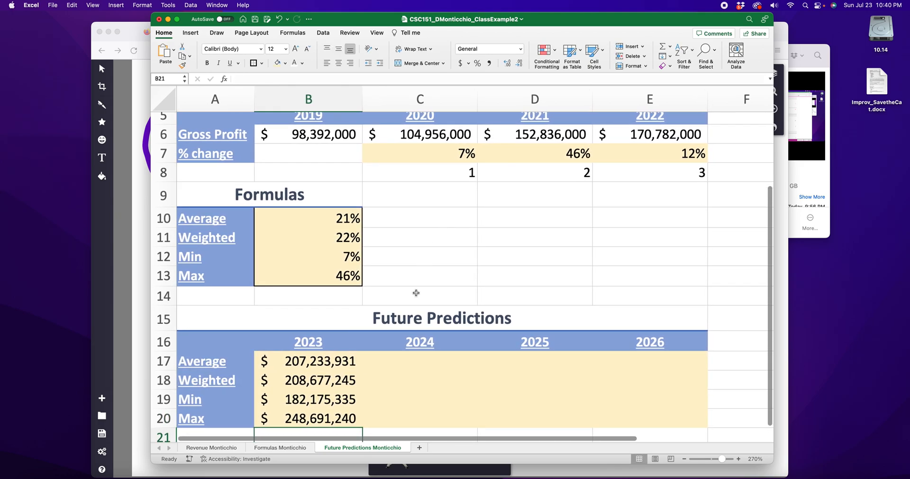
left_click(327, 363)
left_click(327, 381)
left_click(327, 400)
left_click(327, 413)
left_click(339, 365)
double_click(339, 365)
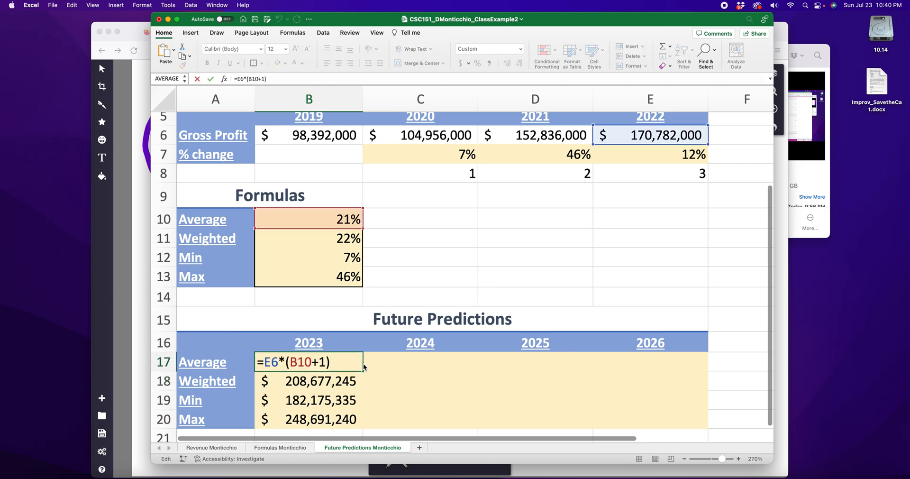
key("Return")
Step: Test the dependent formulas with a 2019 gross profit of 198,392,000 in B6, and undo that change
left_click(308, 154)
double_click(305, 135)
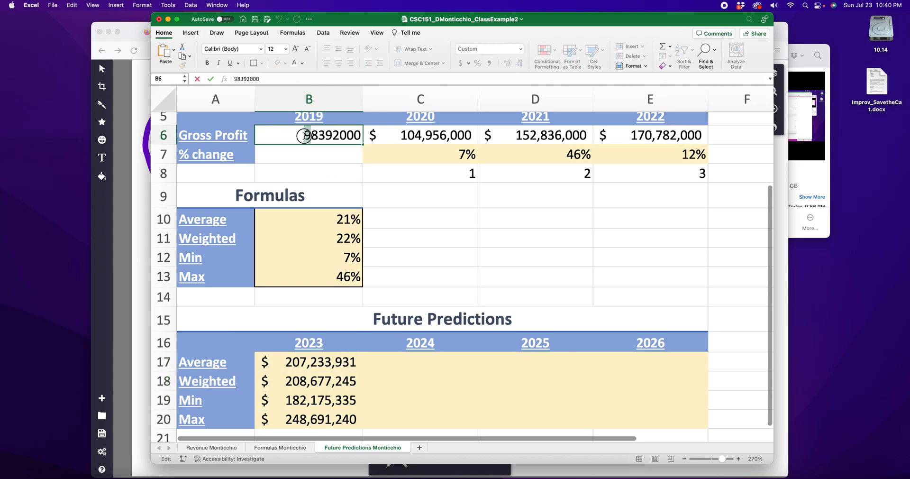
type("19")
key("Return")
left_click(448, 153)
left_click(545, 154)
left_click(654, 157)
left_click(567, 179)
left_click(470, 176)
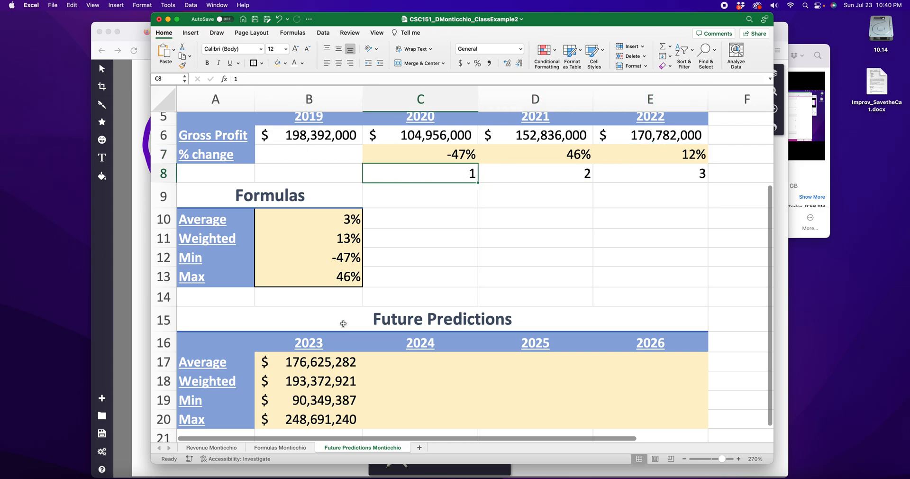
key("super+z")
left_click(397, 301)
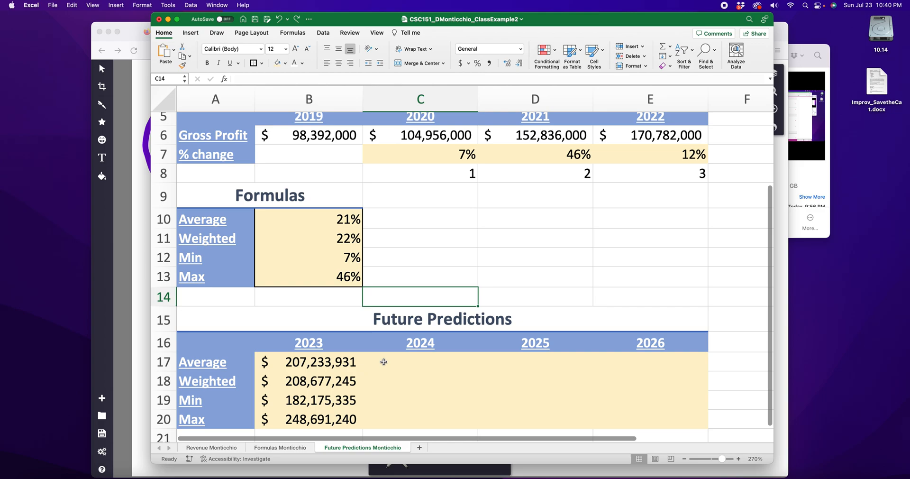
Step: Go through the empty 2024 to 2026 prediction cells, comparing the Average row with its 2023 value
left_click(384, 361)
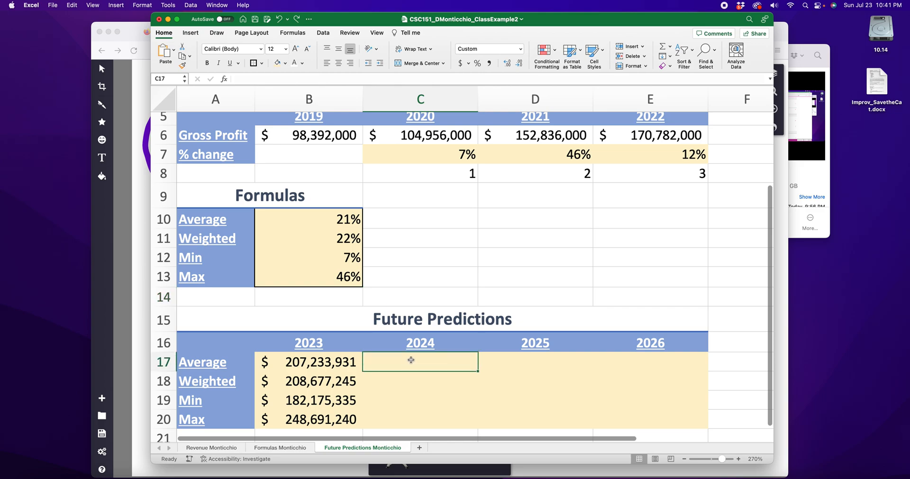
left_click_drag(411, 359, 416, 412)
left_click(446, 362)
left_click_drag(495, 362, 721, 364)
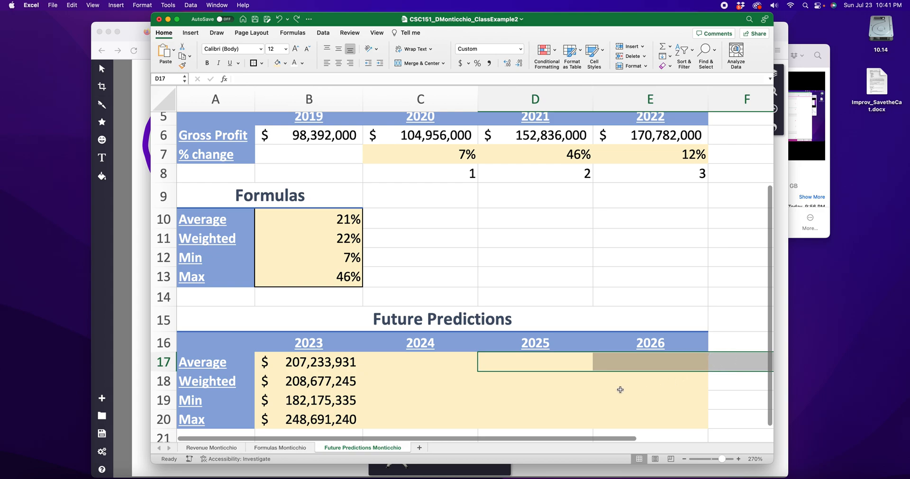
double_click(420, 366)
type("=")
key("BackSpace")
left_click(451, 361)
left_click(530, 365)
left_click(649, 366)
left_click(561, 366)
left_click(448, 360)
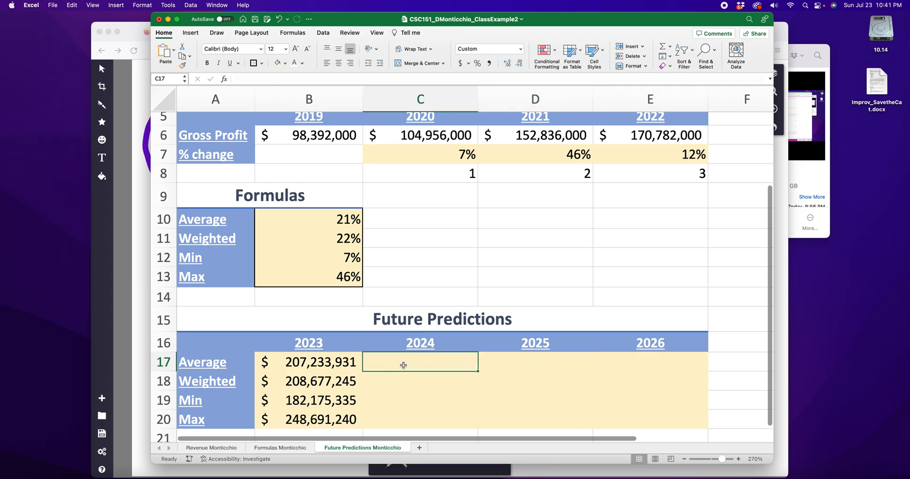
left_click(309, 362)
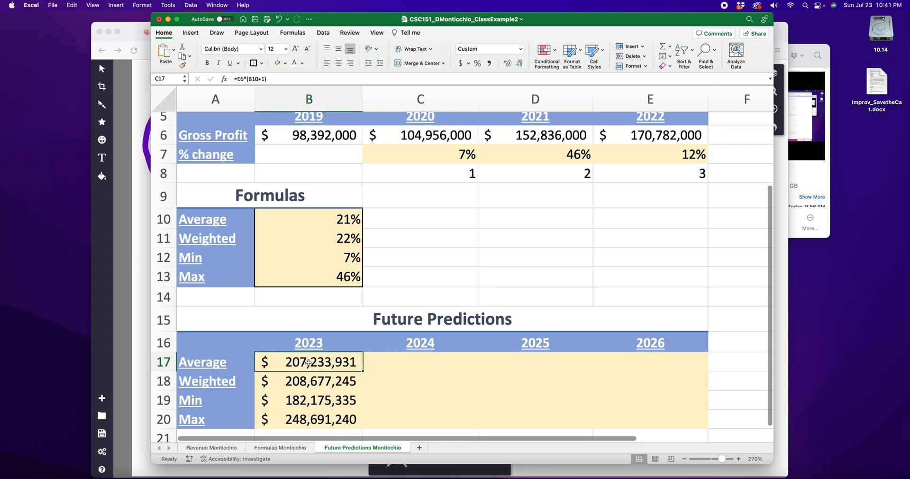
left_click(544, 363)
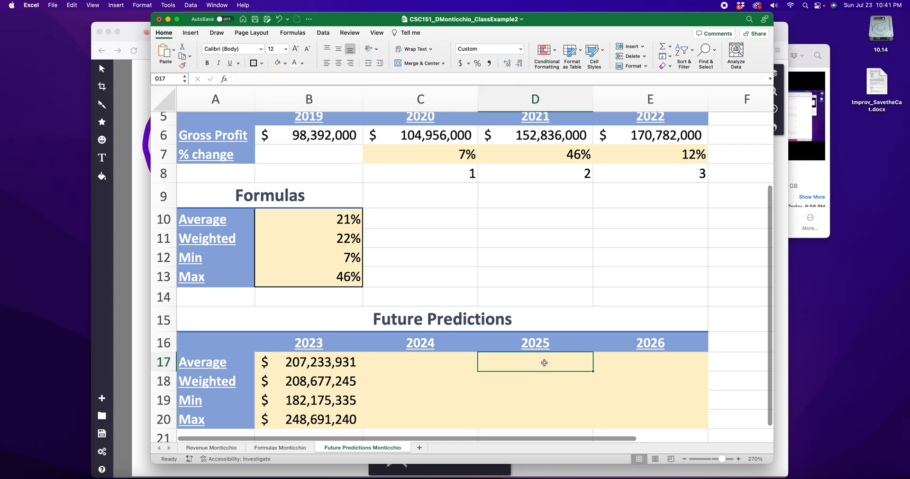
left_click(418, 364)
left_click(661, 360)
left_click(546, 361)
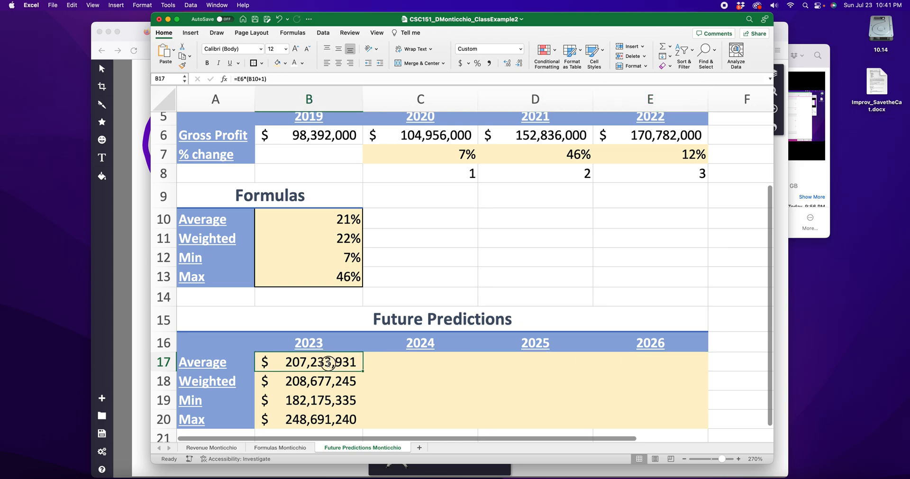
Step: Check the references in the 2023 Average formula in B17 and copy it into the 2024 cell C17
double_click(326, 362)
double_click(278, 362)
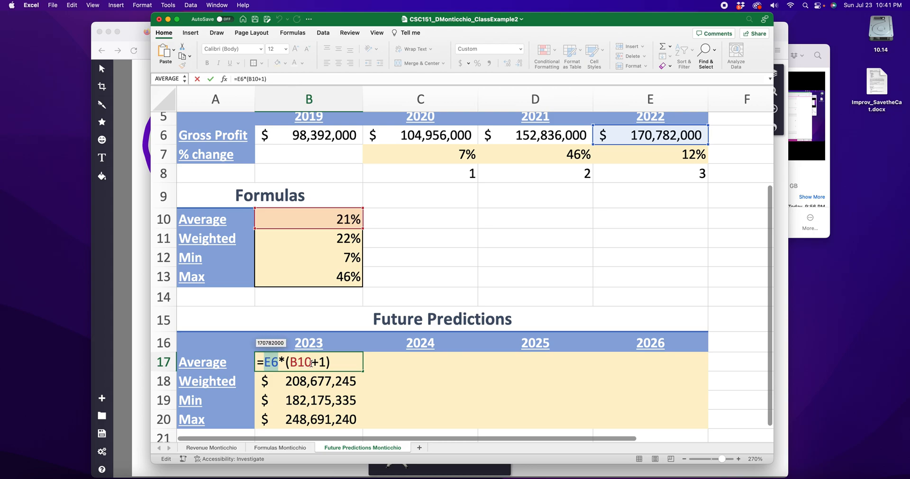
key("Escape")
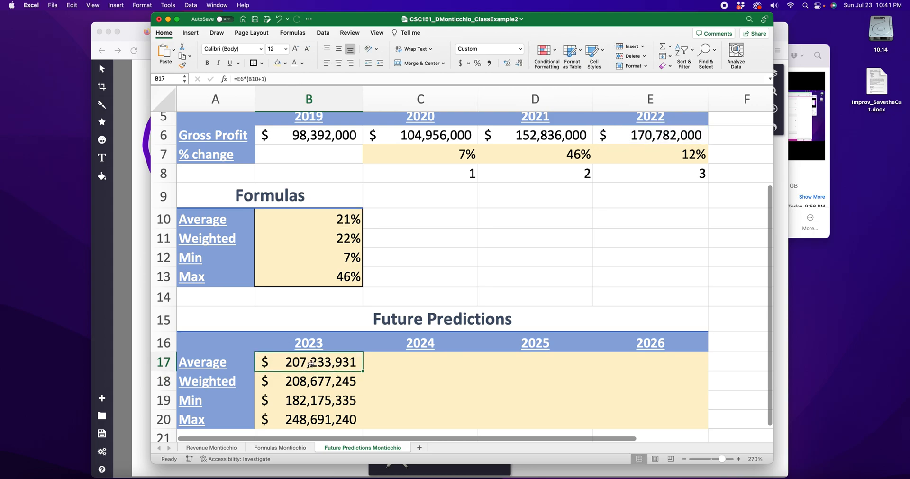
key("super+c")
left_click(406, 366)
key("super+v")
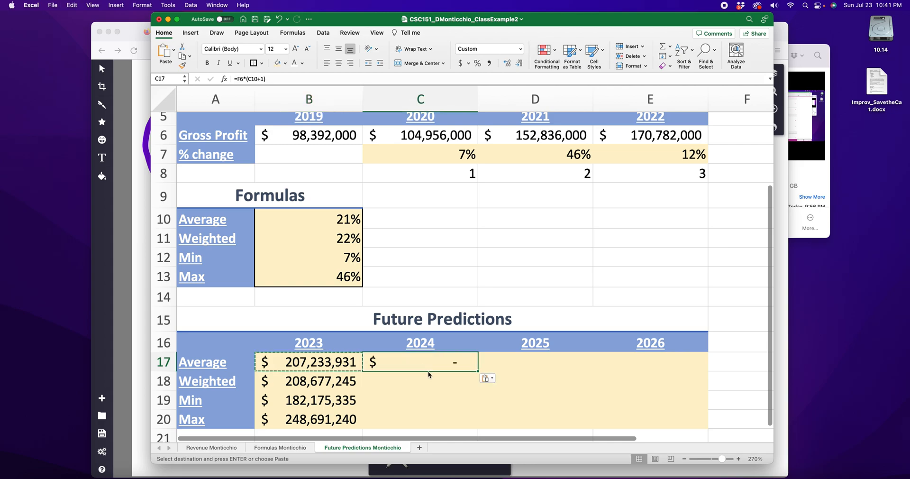
Step: Compare the cell references of the copied 2024 Average formula in C17 with those of the original in B17
key("Up")
key("Up")
key("Up")
double_click(417, 366)
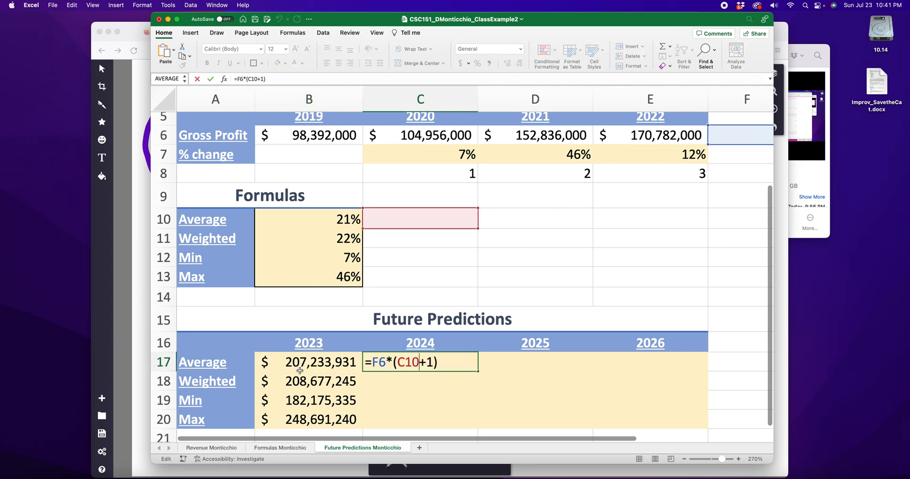
key("Return")
double_click(314, 358)
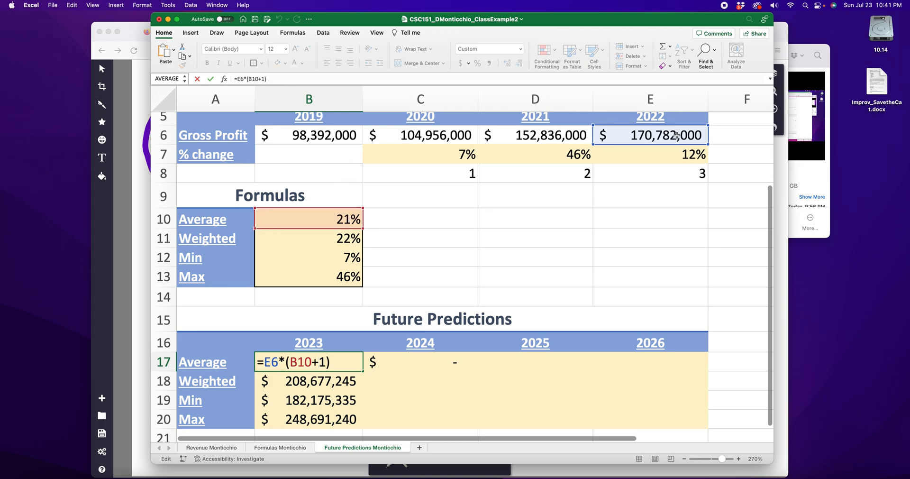
key("Return")
left_click(412, 363)
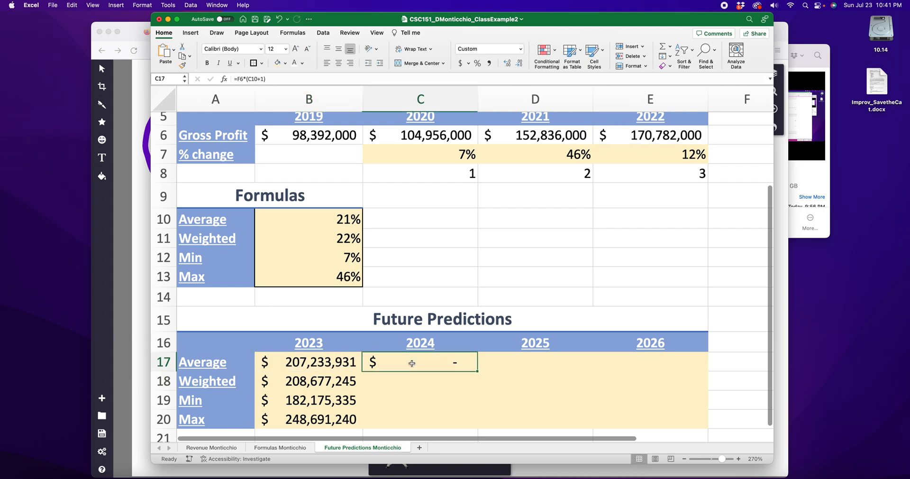
double_click(412, 363)
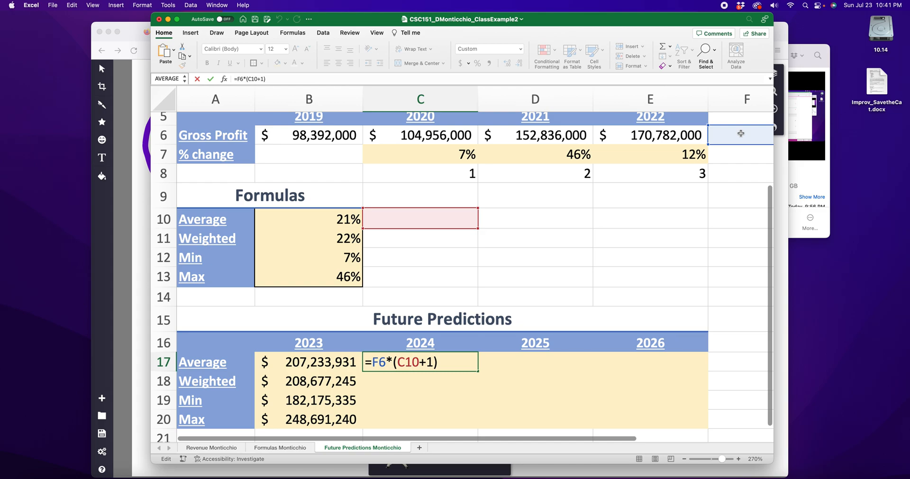
Step: Clear the copied formula from the 2024 Average cell C17
left_click_drag(386, 363, 373, 362)
key("Return")
left_click(426, 361)
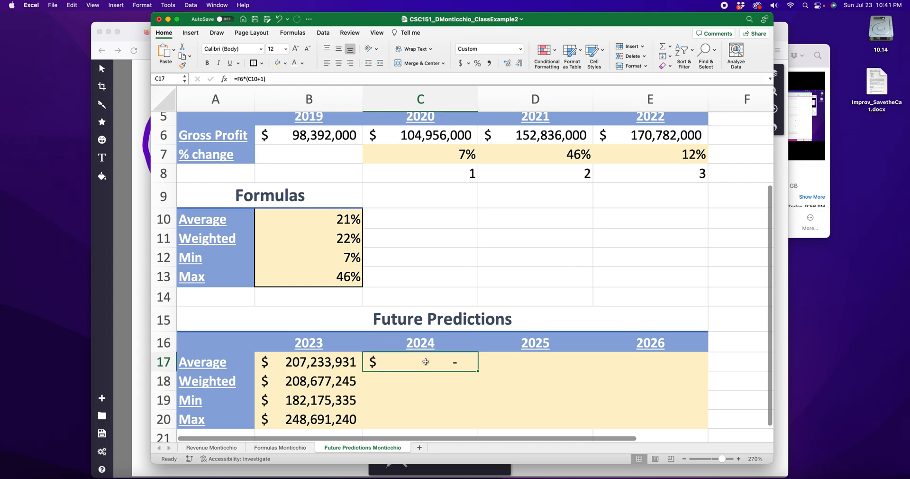
key("Delete")
Step: Enter =B17*(B10+1) in C17 to calculate the 2024 Average prediction from the 2023 Average value
double_click(421, 364)
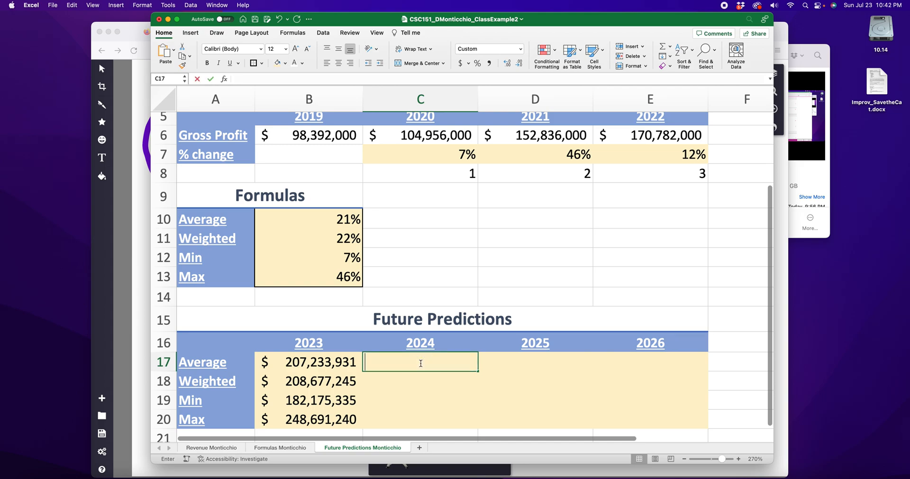
left_click(329, 363)
left_click(513, 360)
left_click(616, 366)
double_click(414, 365)
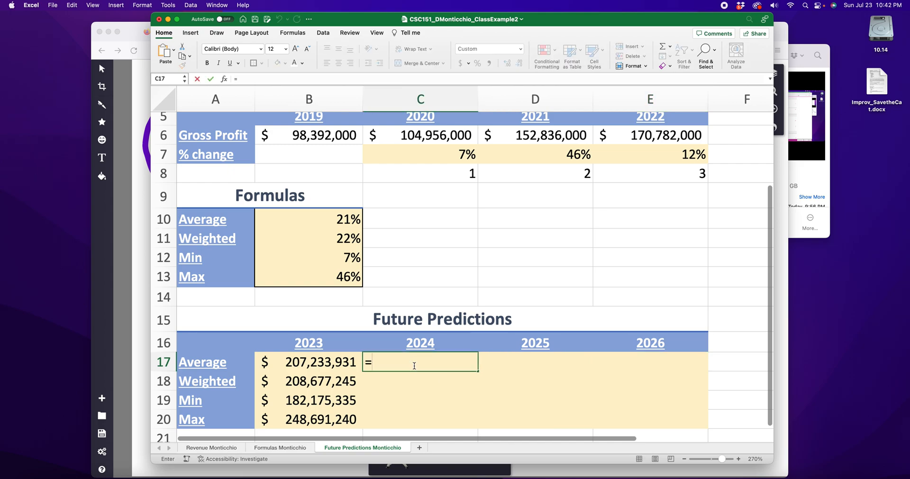
left_click(334, 363)
type("*")
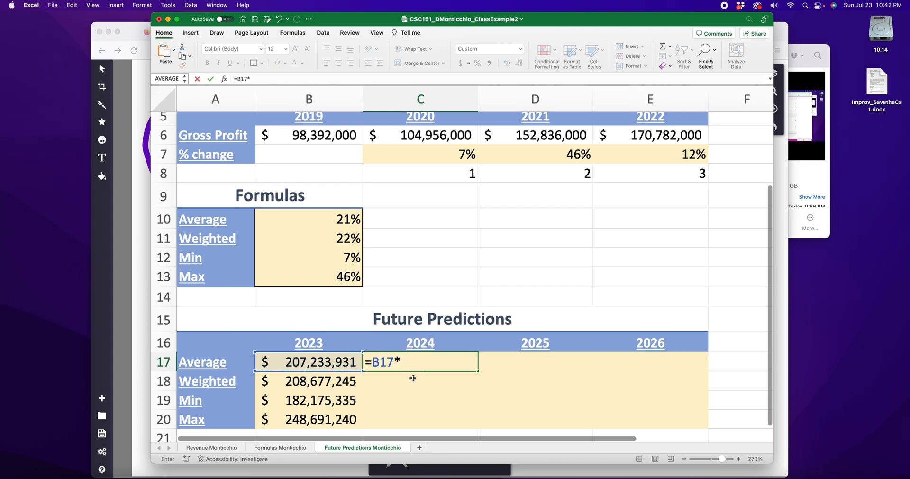
type("(")
left_click(344, 219)
type("+1)")
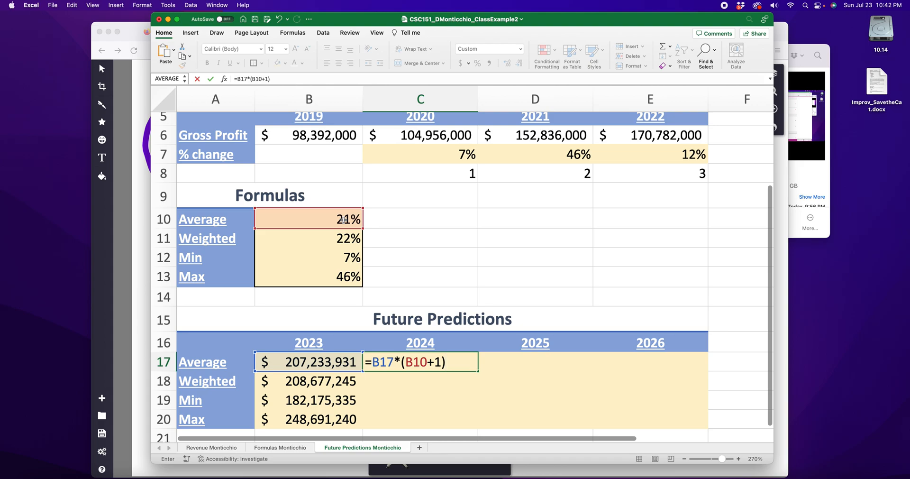
key("Return")
Step: Copy the 2024 Average formula from C17 into the 2025 and 2026 cells D17 and E17
left_click(434, 363)
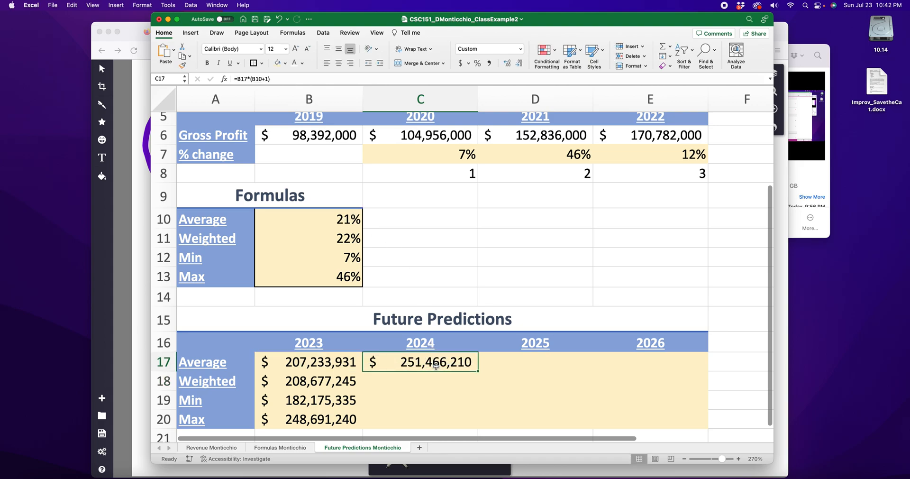
key("super+c")
left_click(525, 365)
key("super+v")
left_click(639, 359)
key("super+v")
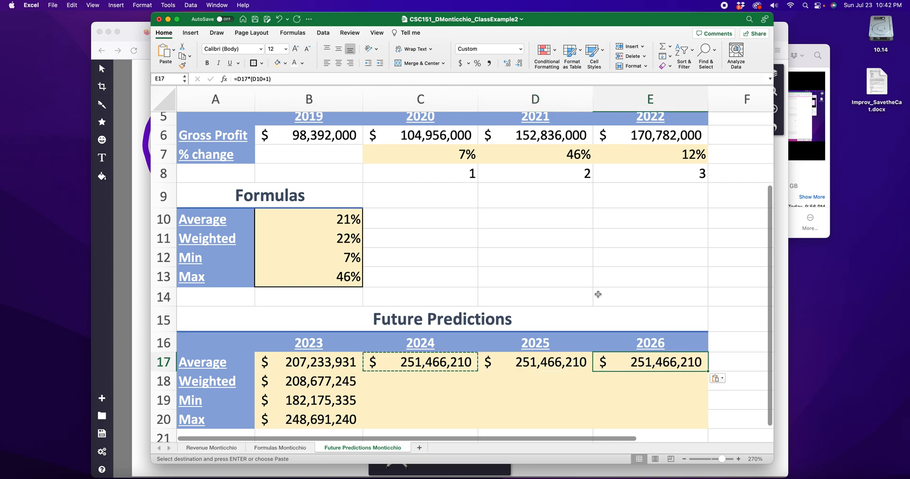
key("Escape")
Step: Compare the cell references of the Average formulas in C17, D17 and E17
double_click(449, 361)
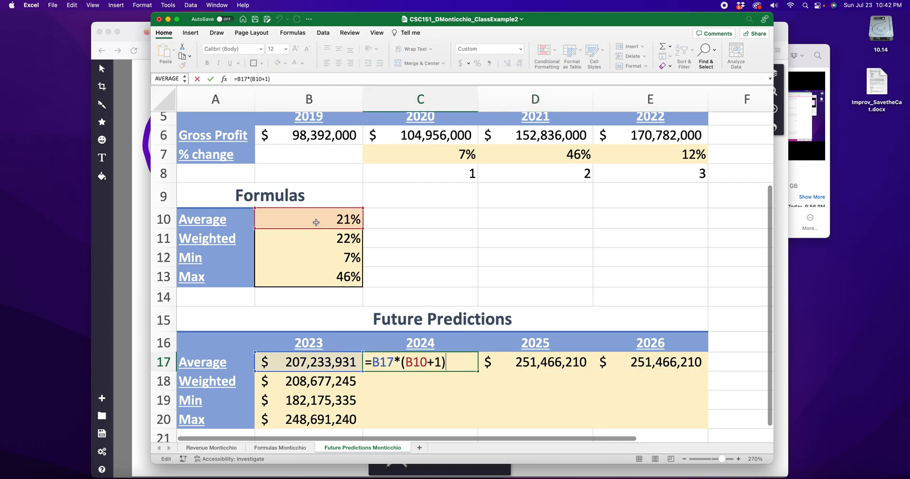
left_click(540, 365)
double_click(546, 362)
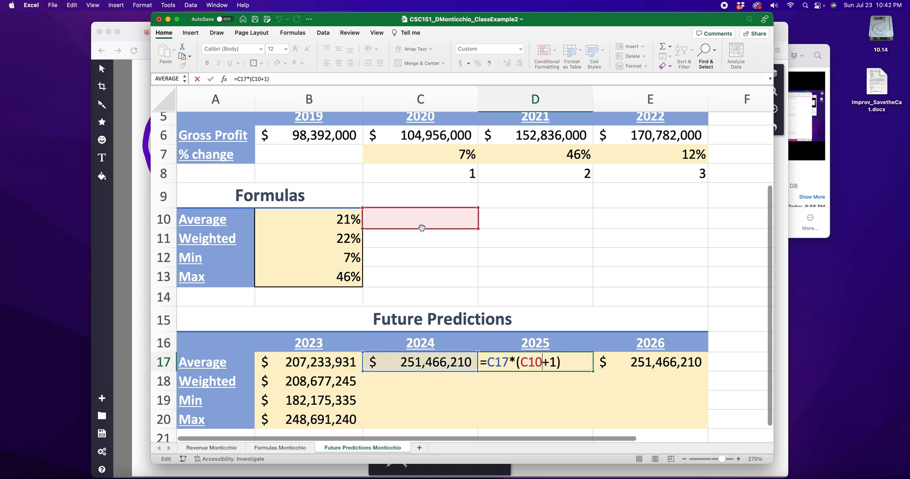
key("Return")
double_click(674, 364)
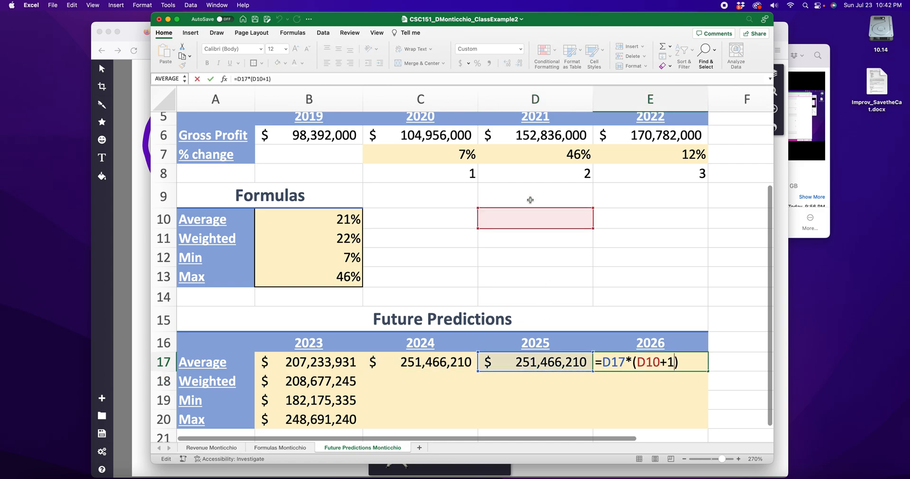
key("Return")
Step: Clear the copied Average formulas from E17 and D17
key("Up")
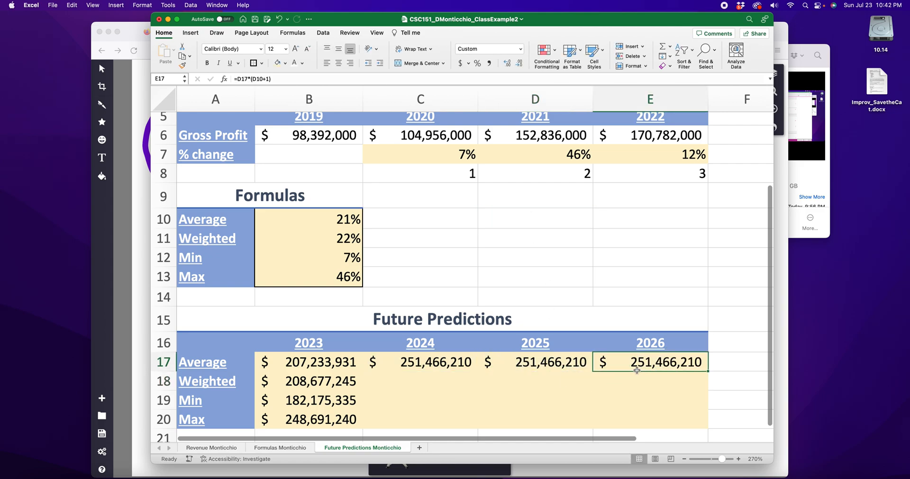
key("Delete")
left_click(553, 367)
key("Delete")
Step: Make the B10 reference absolute in the C17 formula so that it reads =B17*($B$10+1)
double_click(439, 364)
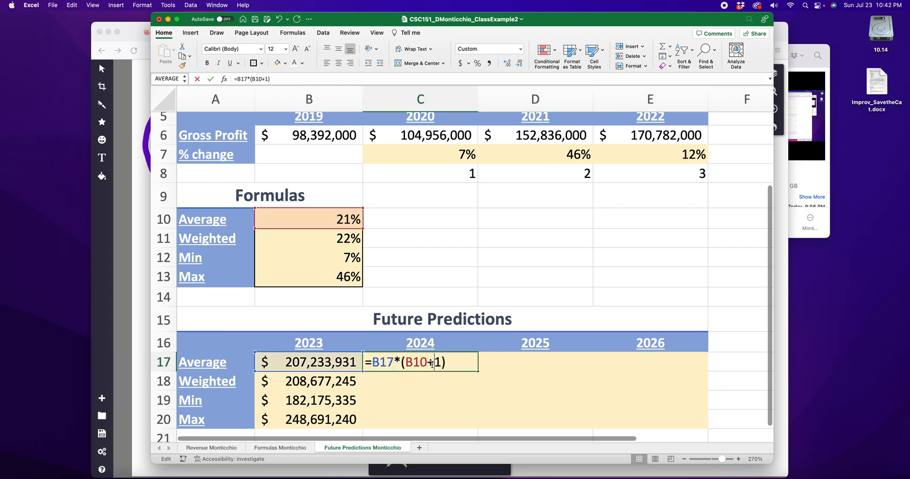
left_click(405, 363)
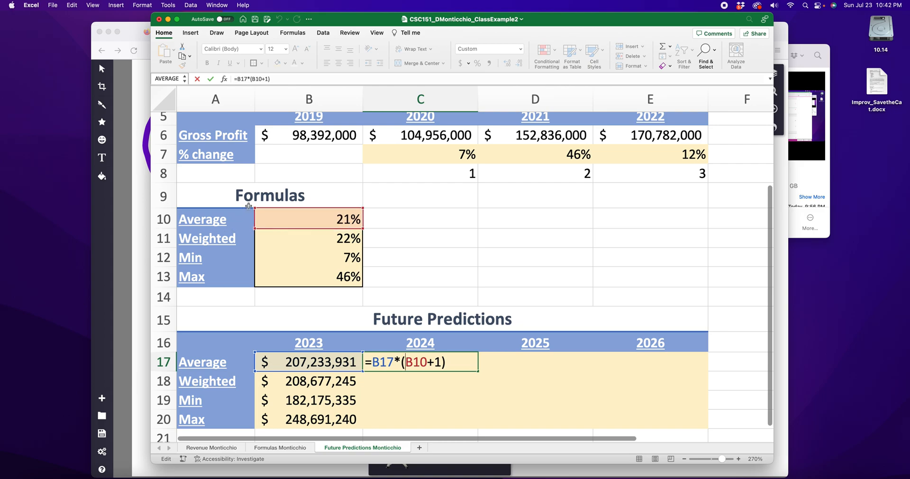
type("$")
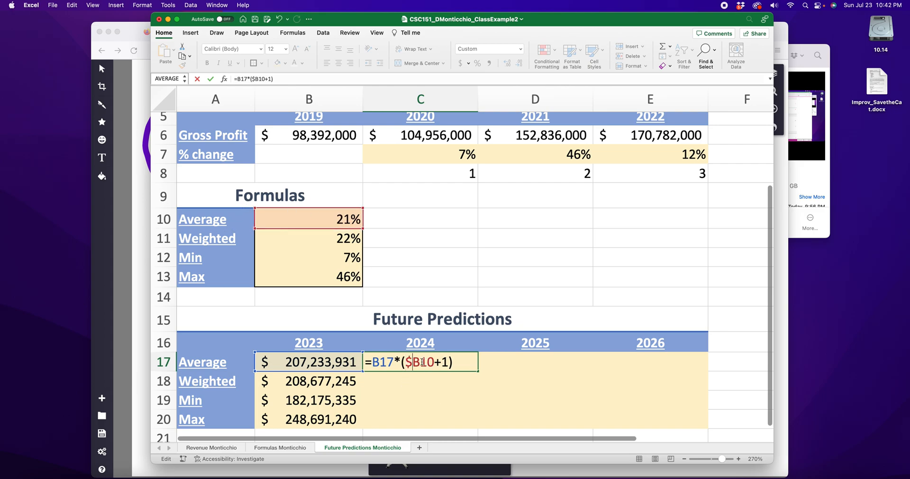
left_click(422, 362)
type("$")
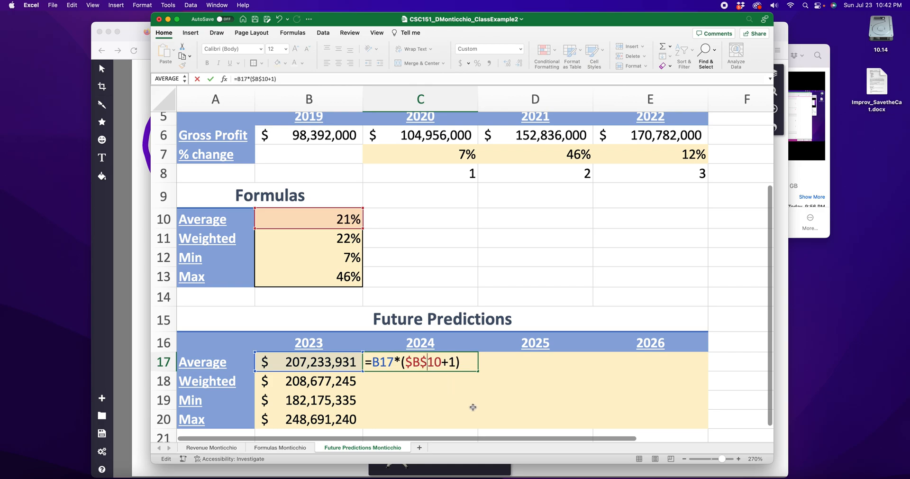
mouse_move(418, 362)
left_mouse_down()
mouse_move(406, 361)
mouse_move(422, 364)
left_mouse_up()
key("Return")
Step: Copy the C17 formula with its absolute reference into the 2025 and 2026 Average cells D17 and E17
left_click(418, 364)
key("super+c")
left_click(579, 361)
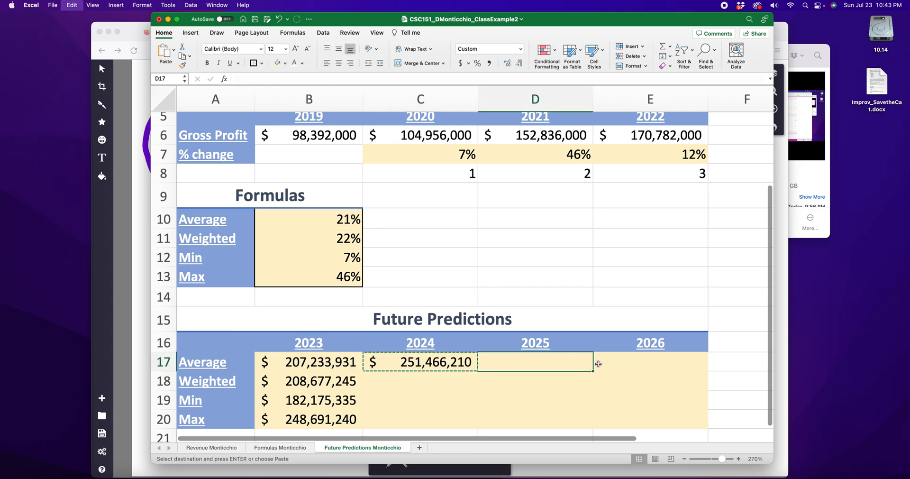
key("super+v")
left_click(599, 362)
key("super+v")
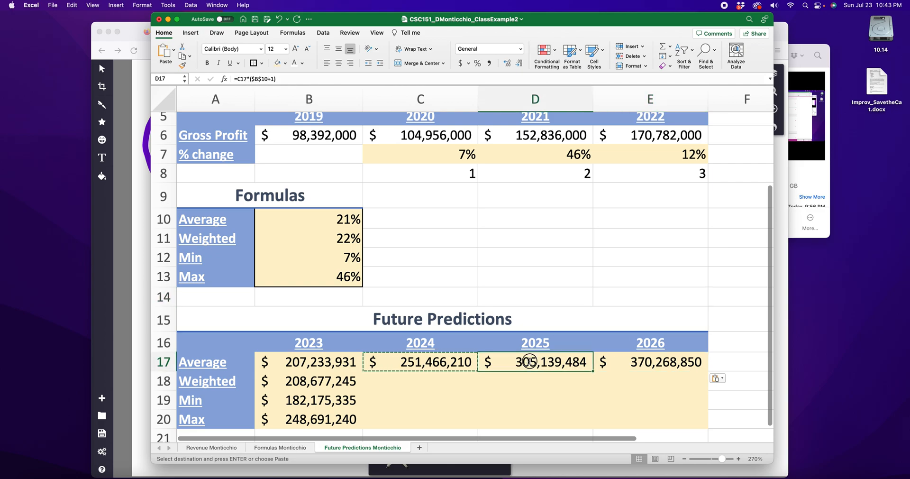
Step: Check which cells the copied Average formulas in D17 and E17 refer to
double_click(518, 361)
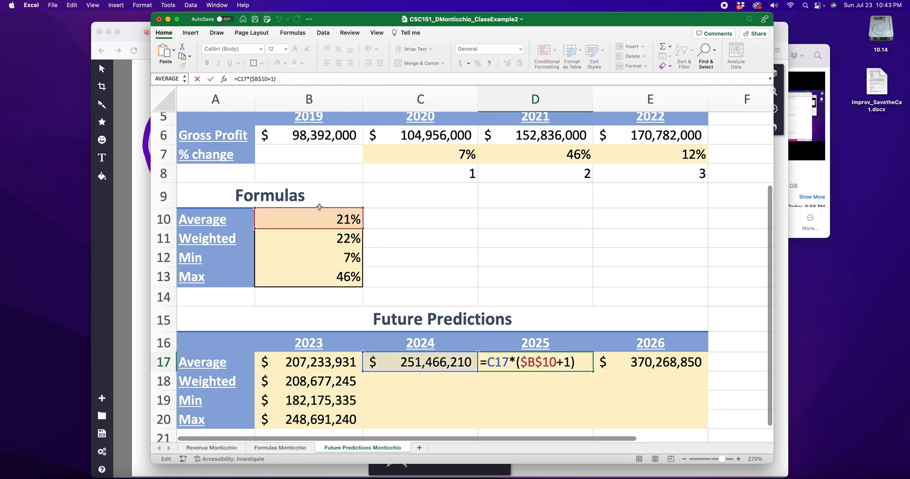
key("Return")
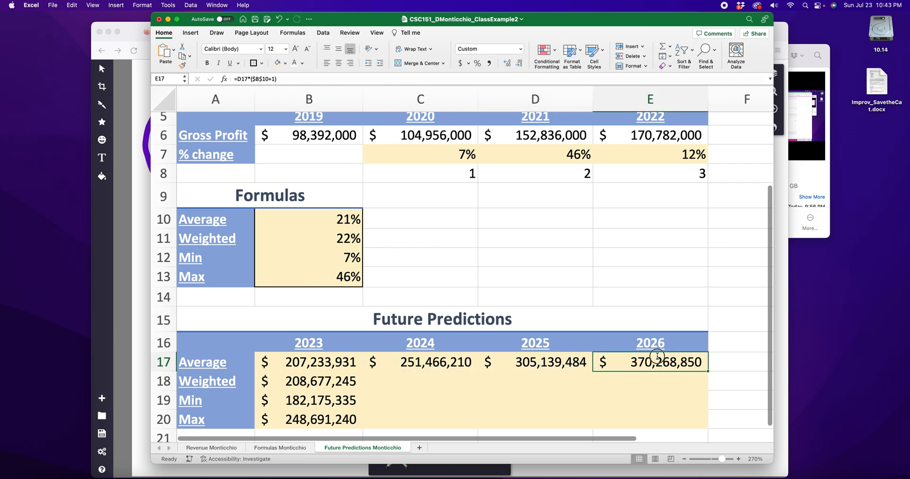
double_click(650, 361)
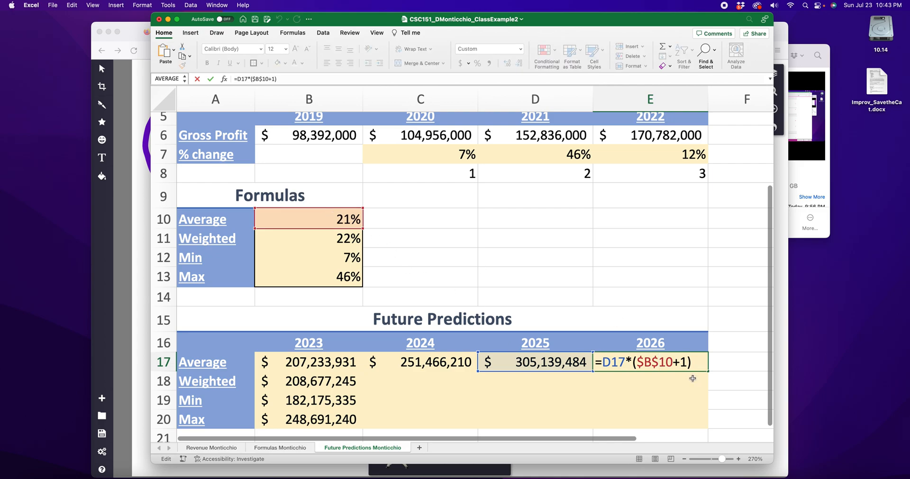
key("Return")
Step: Fill the Average formula from E17 across the two extra cells F17 and G17 beyond the 2026 column
scroll(634, 371, "right", 5)
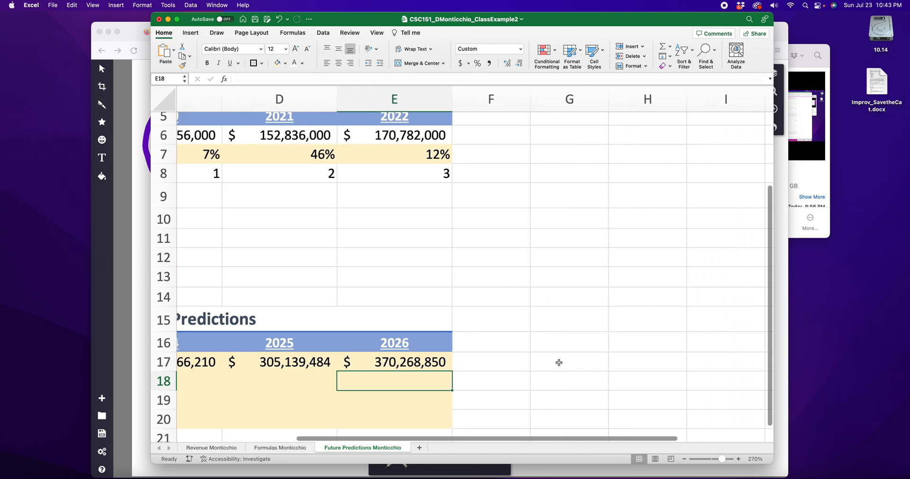
scroll(558, 362, "right", 4)
scroll(557, 363, "right", 3)
scroll(571, 364, "left", 7)
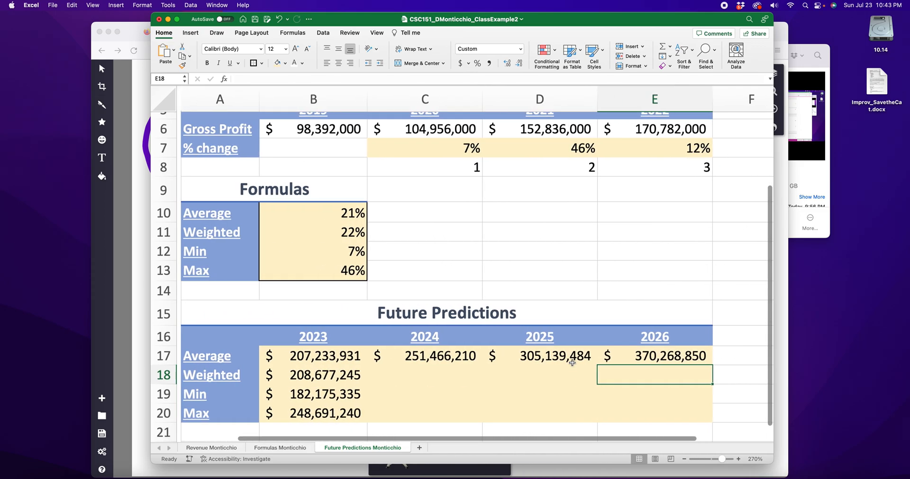
scroll(572, 363, "right", 1)
left_click(596, 360)
left_click_drag(664, 363, 702, 360)
Step: Widen columns F and G to fit the filled dollar amounts
left_click_drag(600, 97, 619, 97)
left_click(704, 105)
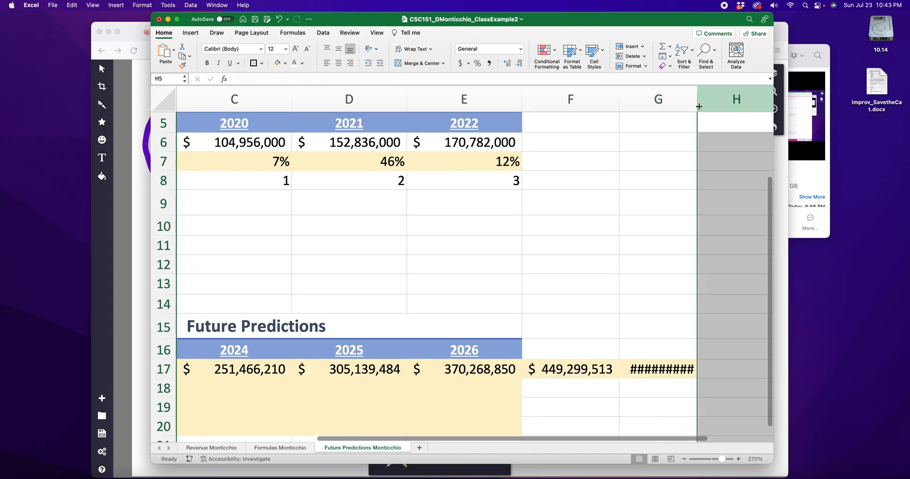
left_click_drag(698, 107, 717, 106)
Step: Examine the references of the filled formula in G17, tracing them back to F17 and B10
left_click(657, 368)
double_click(657, 368)
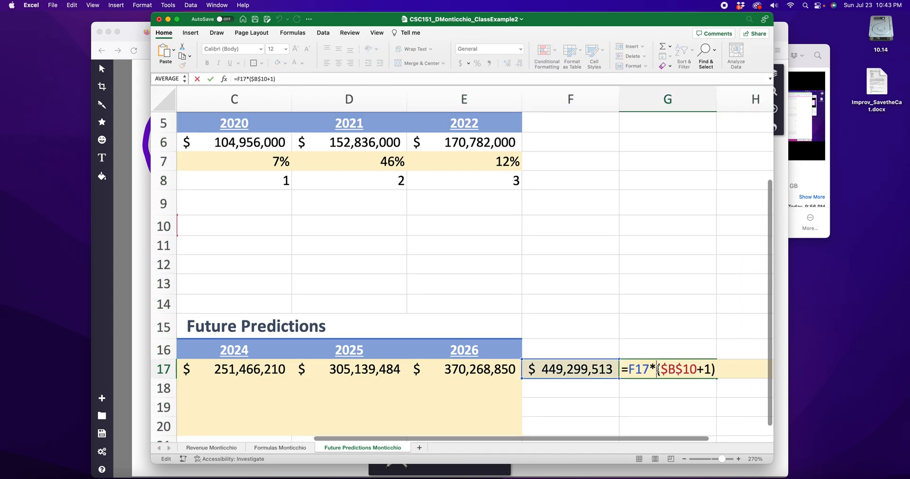
scroll(562, 367, "left", 2)
scroll(563, 367, "left", 2)
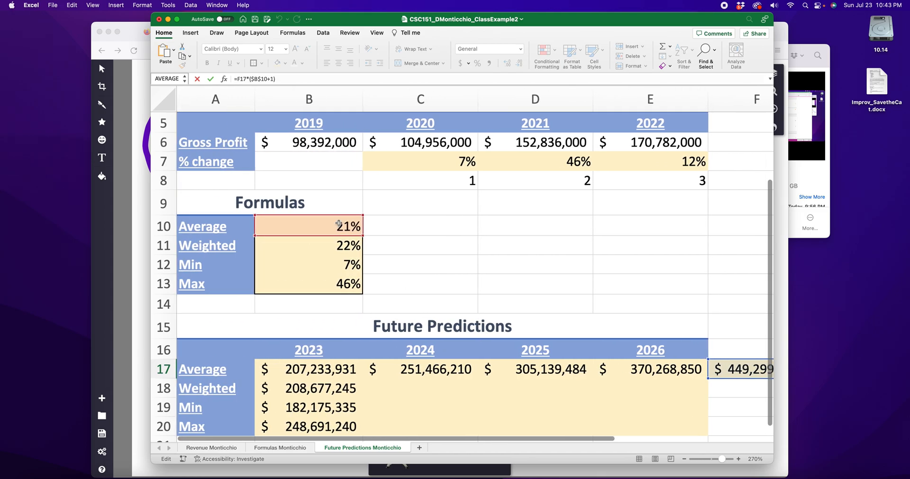
scroll(669, 393, "right", 2)
left_click(626, 387)
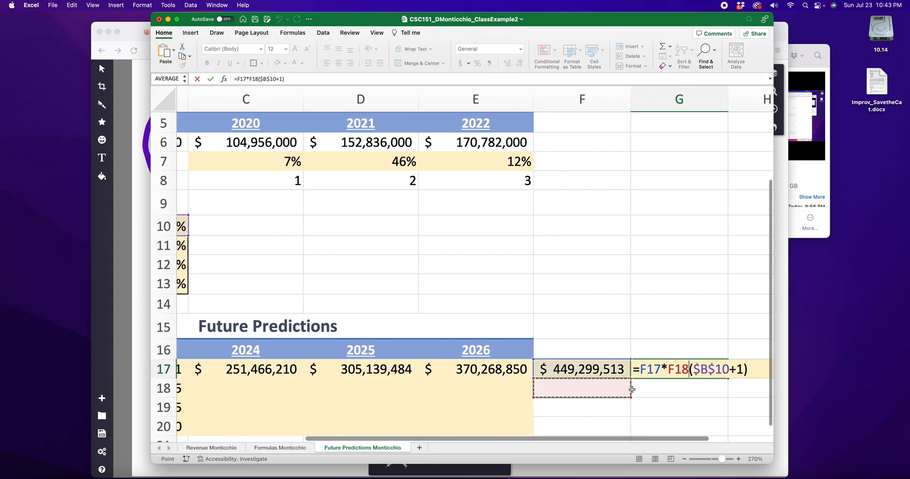
key("BackSpace")
key("BackSpace")
key("BackSpace")
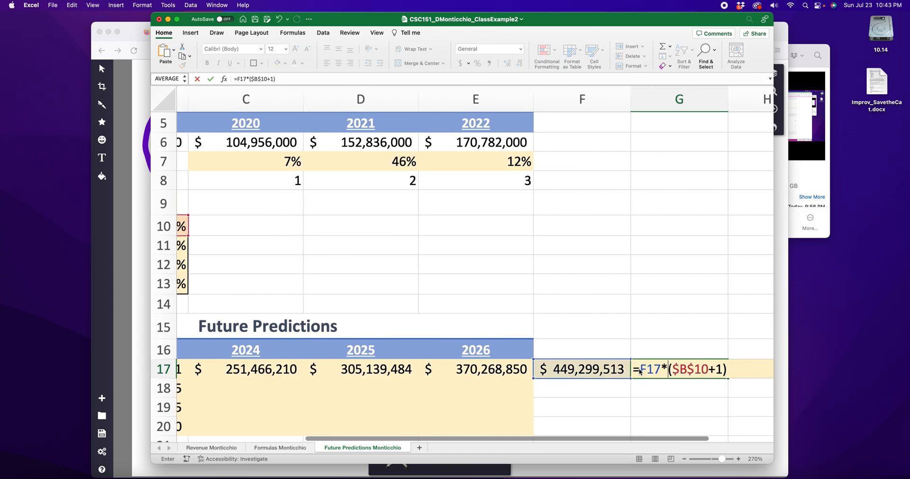
key("Return")
Step: Delete the two extra prediction cells F17:G17
left_click_drag(580, 367, 678, 369)
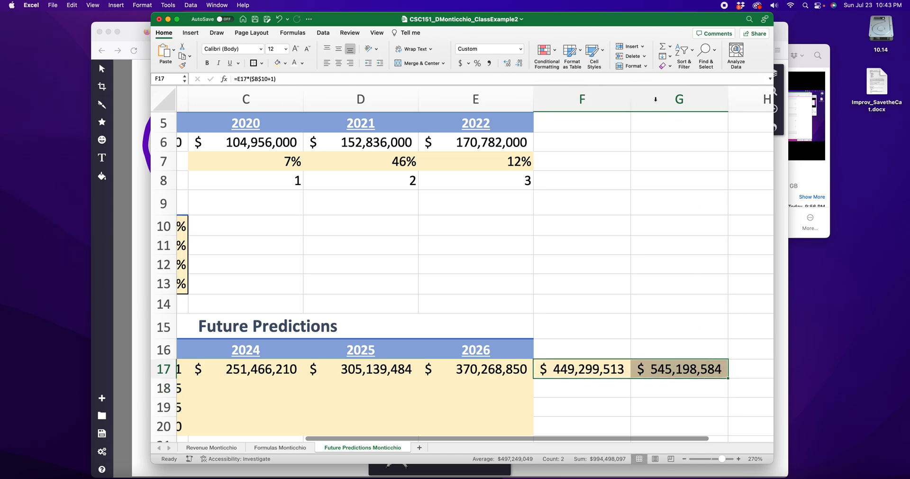
left_click(631, 55)
left_click(581, 264)
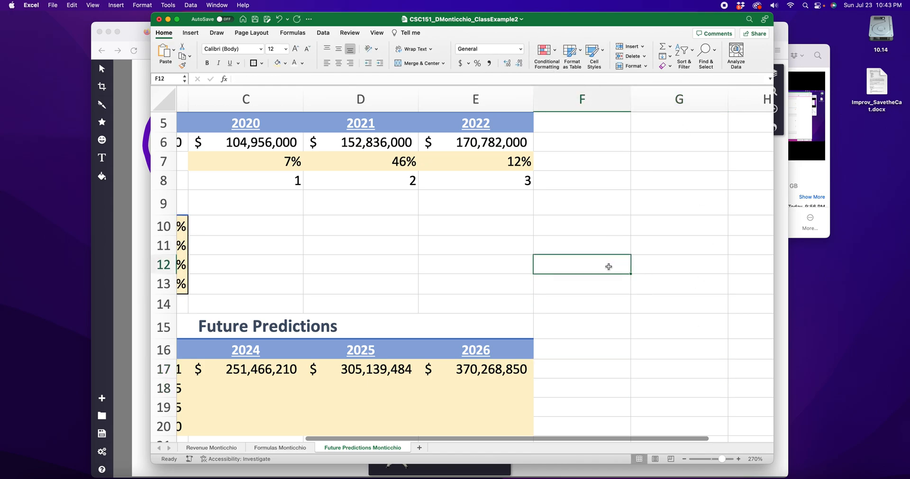
Step: Write the formula =B18*(B11+1) in C18 for the 2024 Weighted prediction
scroll(583, 270, "left", 3)
scroll(583, 269, "down", 1)
left_click(423, 322)
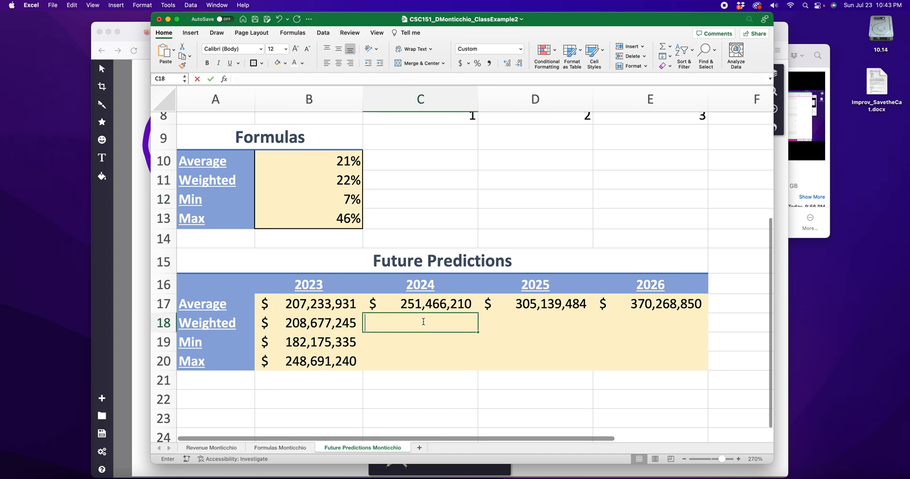
type("=")
left_click(335, 322)
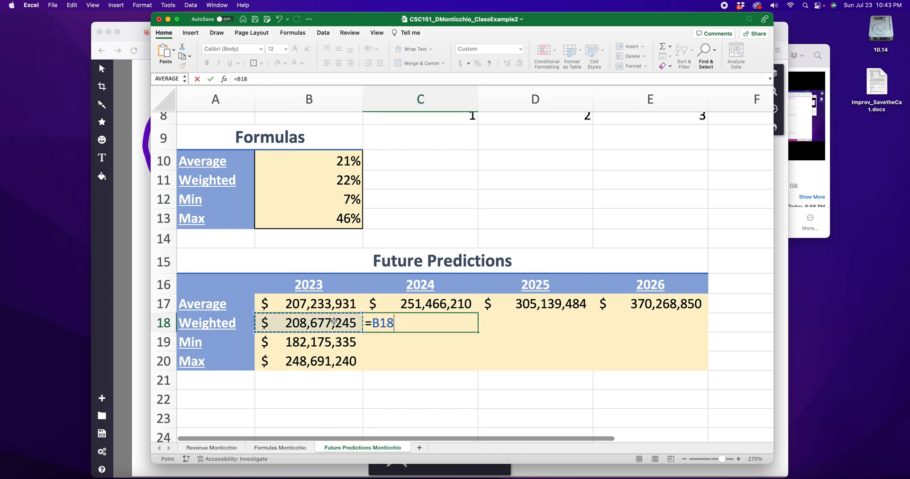
type("*")
left_click(349, 180)
type("+1)")
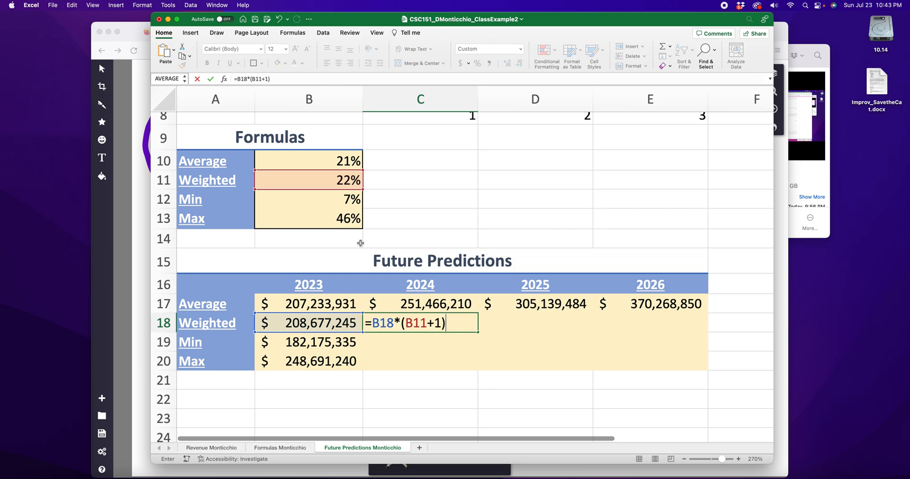
Step: Make the B11 reference absolute as $B$11 in the C18 formula and fill it across to the 2026 cell E18
left_click(408, 324)
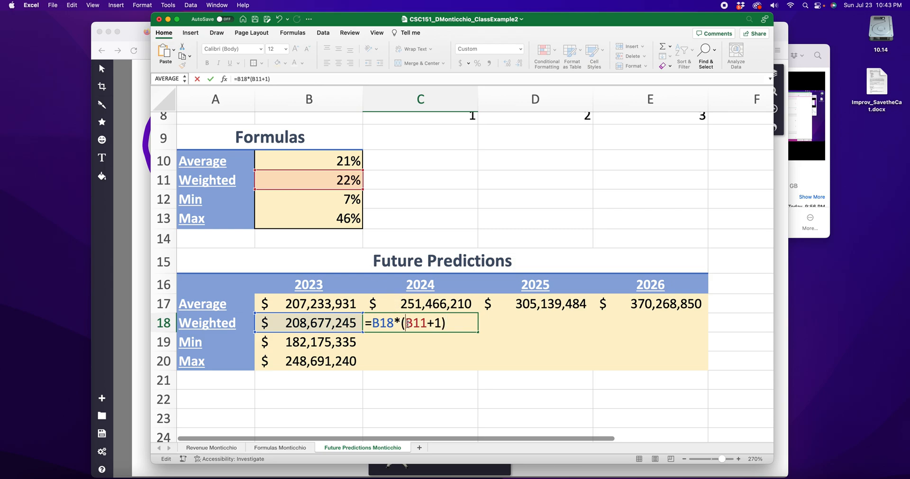
type("$")
left_click(423, 323)
type("$")
key("Return")
left_click(461, 324)
left_click_drag(477, 331, 670, 327)
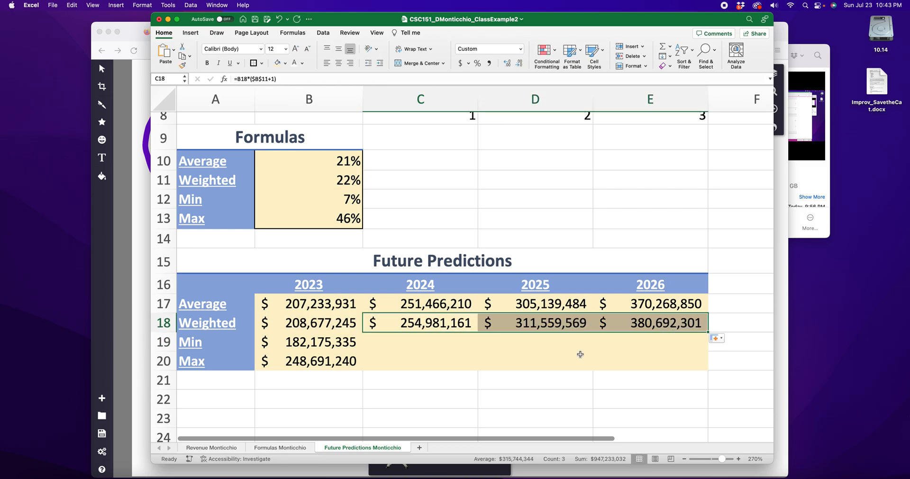
Step: Write the formula =B19*(B12+1) in C19 for the 2024 Min prediction
left_click(432, 347)
type("=")
left_click(341, 342)
type("(")
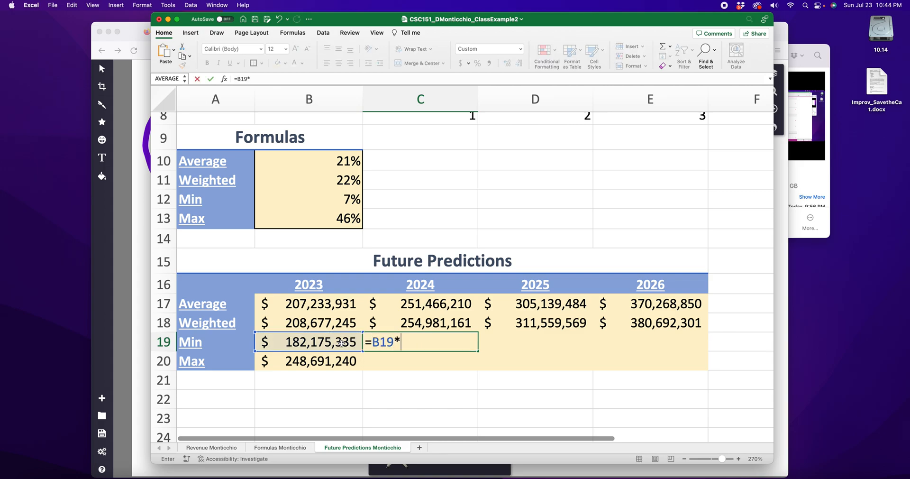
left_click(325, 195)
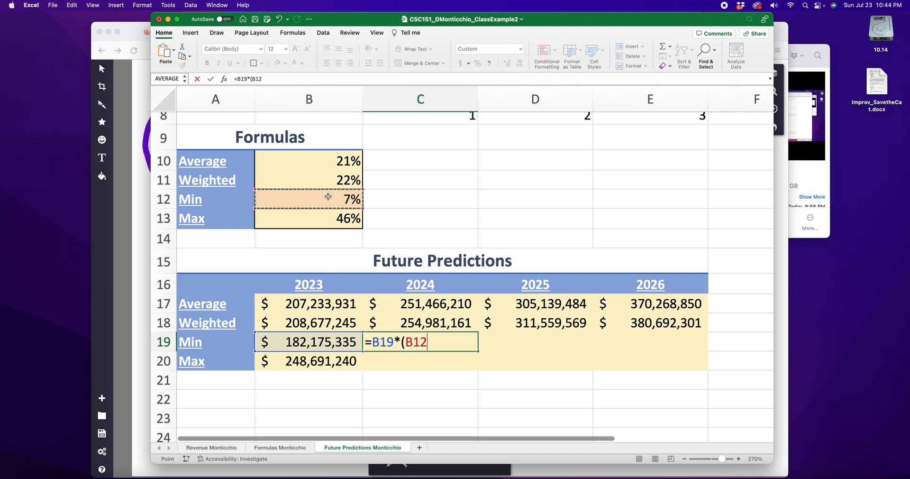
type("+1")
Step: Make the B12 reference absolute as $B$12 in the C19 formula and fill it across to the 2026 cell E19
left_click(410, 341)
type("$")
key("Right")
type("$")
key("Return")
left_click(429, 345)
left_click_drag(478, 351, 700, 349)
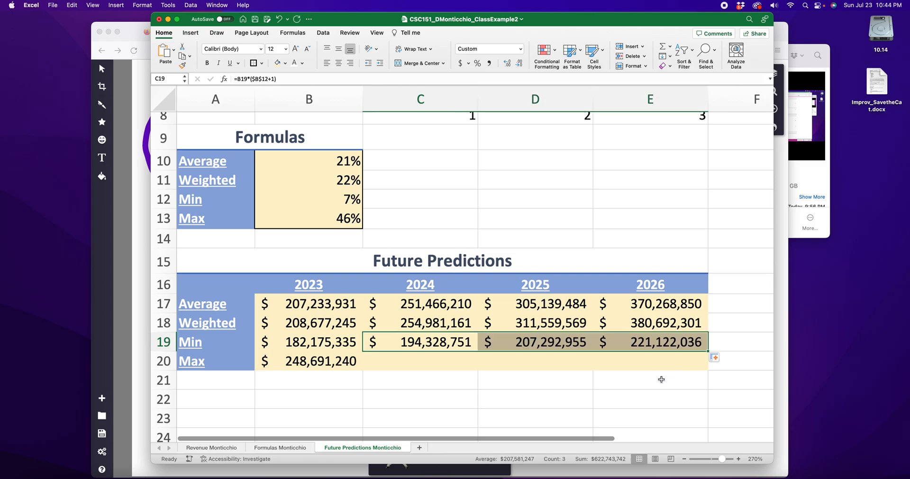
Step: Write the formula =B20*(B13+1) in C20 for the 2024 Max prediction
left_click(420, 366)
type("=")
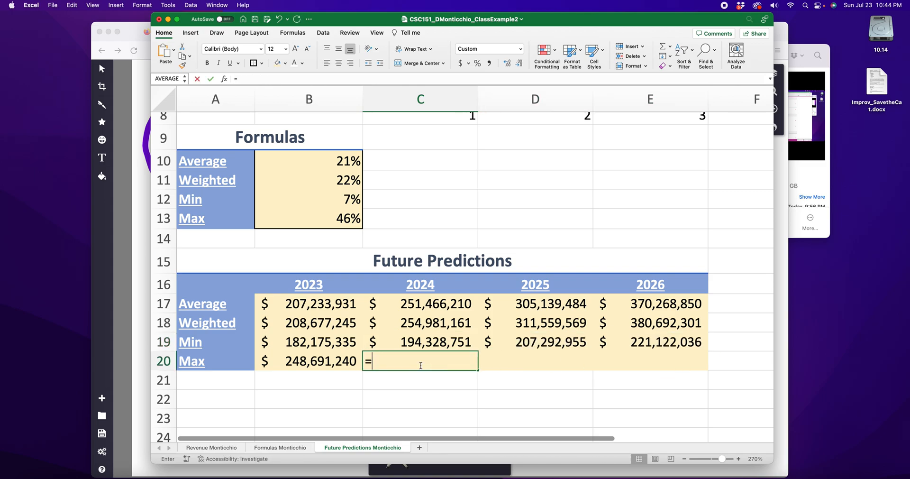
left_click(310, 362)
type("*(")
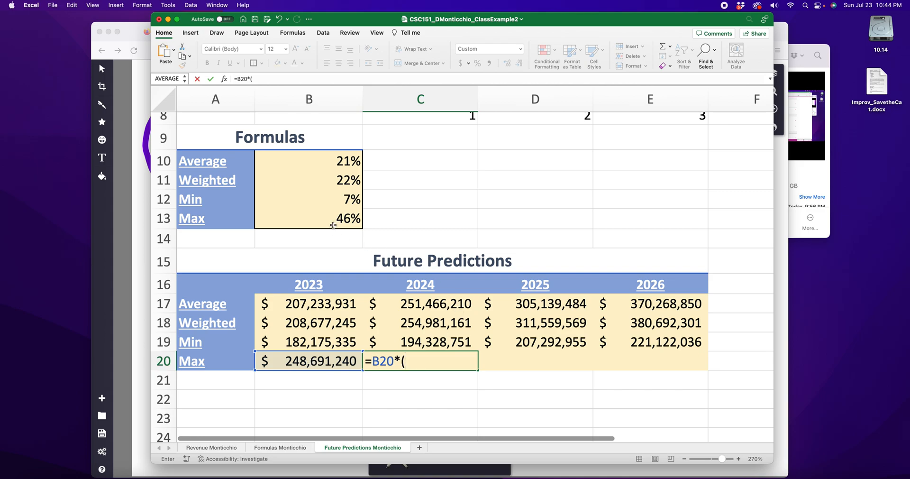
left_click(333, 224)
type("+1")
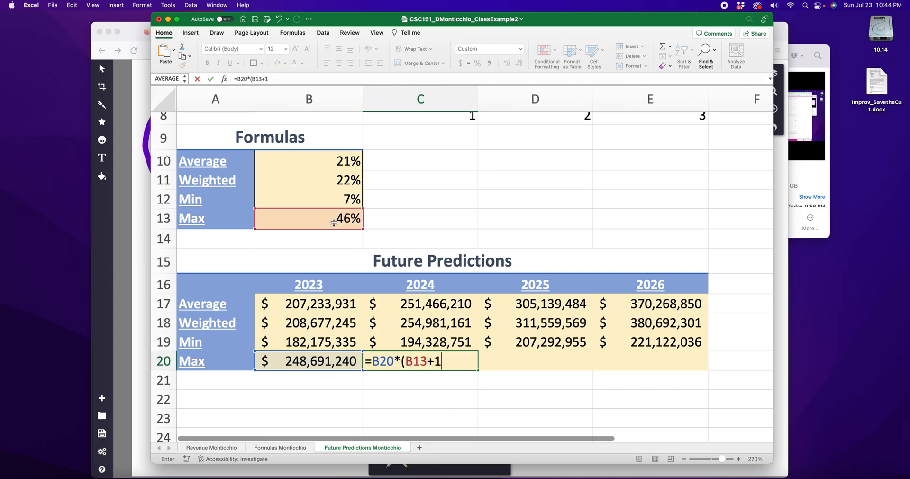
Step: Make the B13 reference absolute as $B$13 in the C20 formula and fill it across to the 2026 cell E20
left_click(410, 361)
type("$")
left_click(425, 362)
type("$")
key("Return")
left_click(454, 360)
left_click_drag(478, 370, 698, 367)
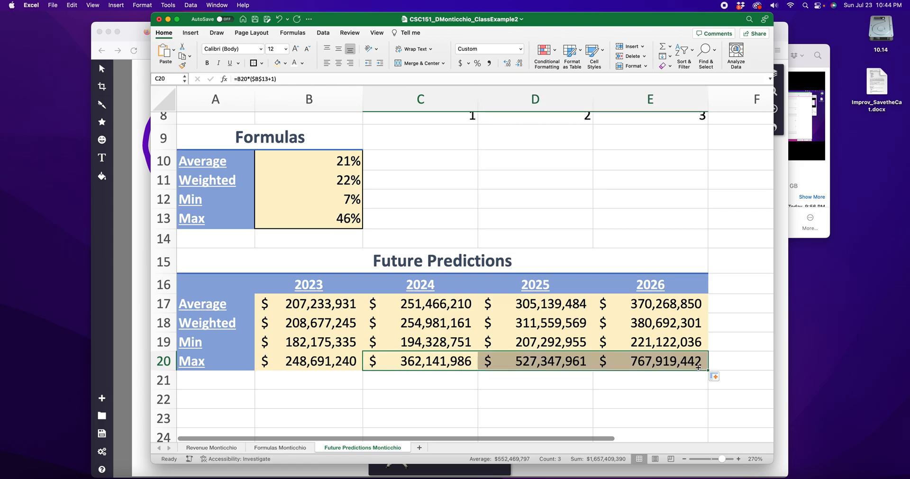
left_click(638, 408)
Step: Compare the 2026 Average, Weighted, Min and Max predictions with the 2019–2022 gross profits and yearly % changes
scroll(403, 320, "up", 3)
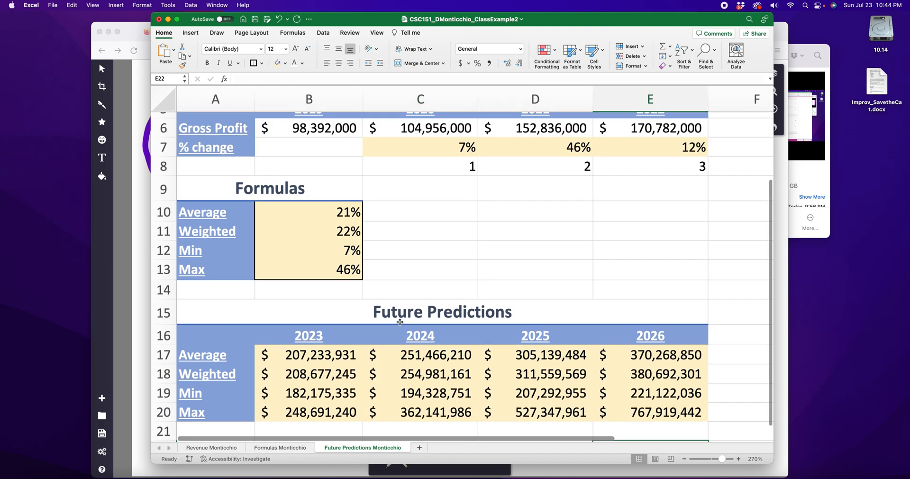
scroll(400, 322, "down", 3)
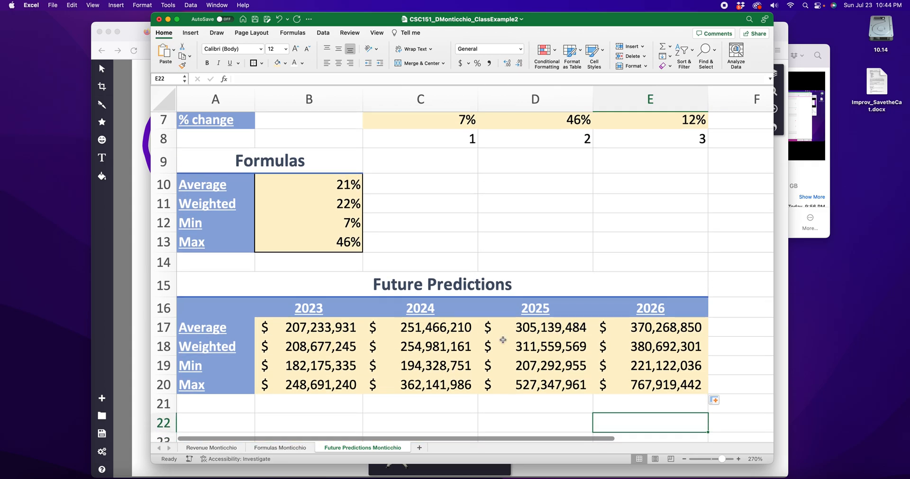
scroll(669, 331, "up", 3)
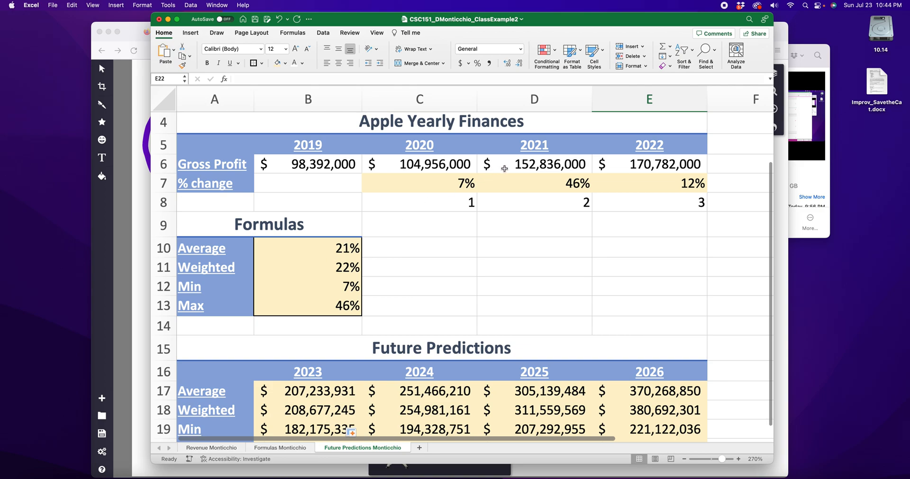
scroll(628, 208, "down", 1)
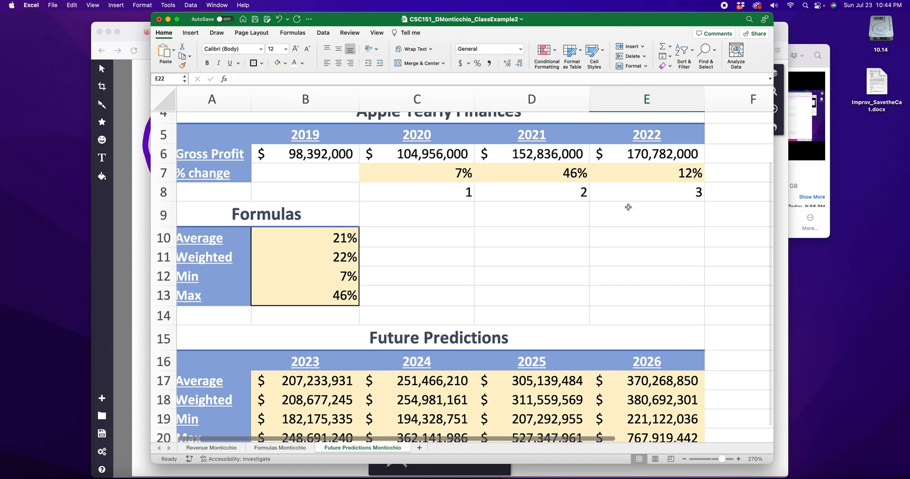
scroll(628, 207, "down", 3)
left_click(660, 336)
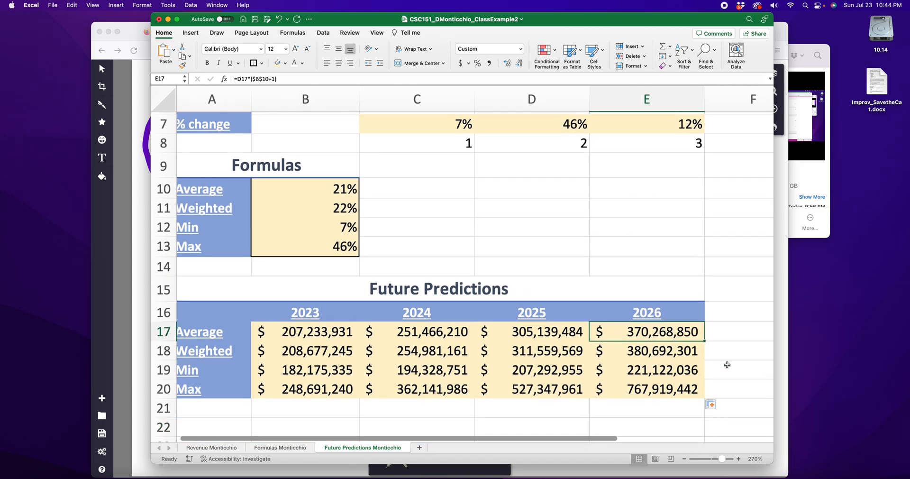
left_click(638, 351)
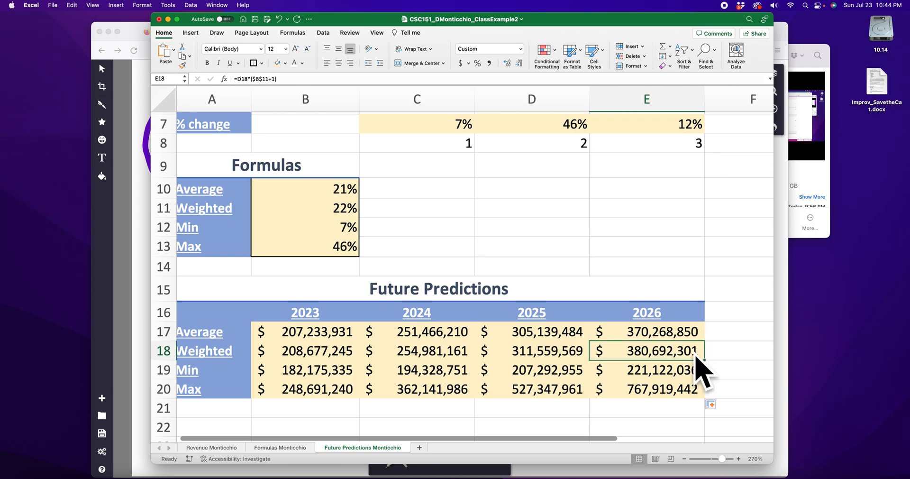
scroll(472, 143, "up", 3)
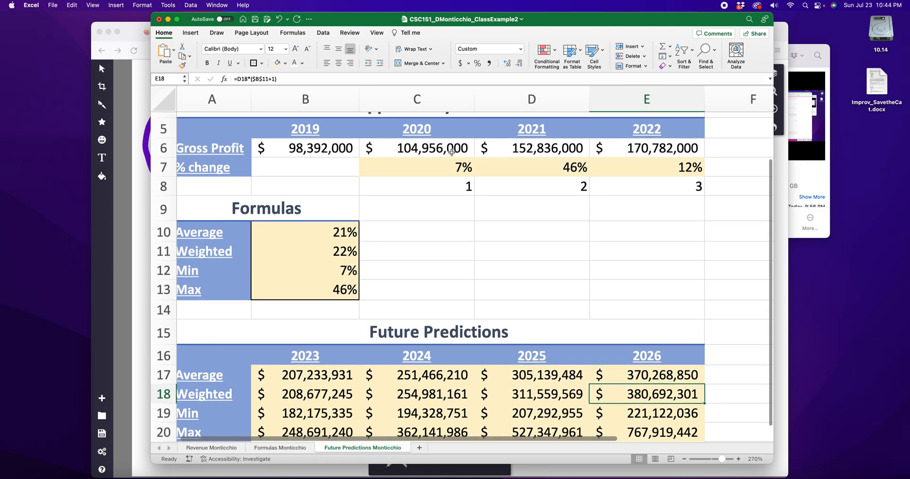
left_click(444, 168)
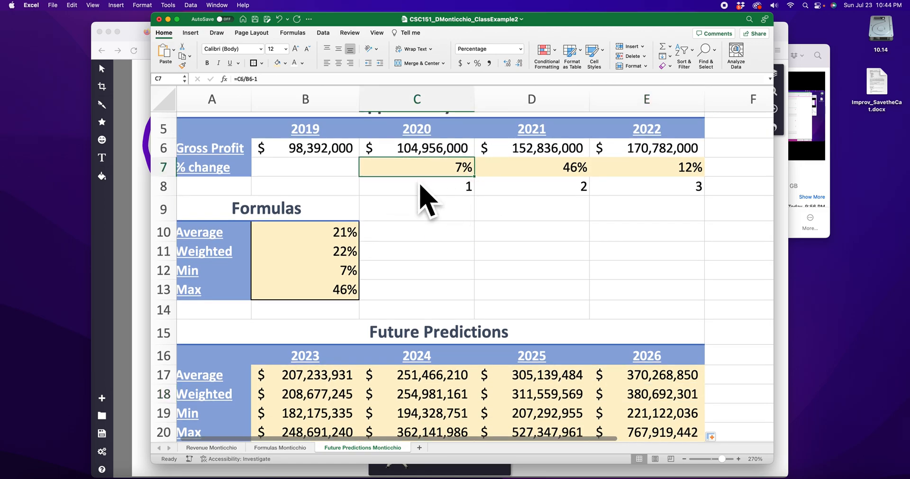
scroll(546, 262, "down", 3)
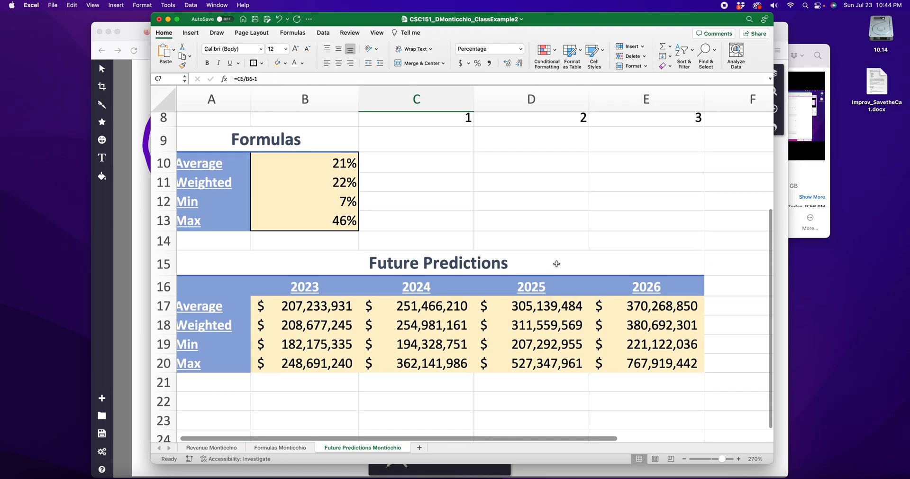
left_click(662, 342)
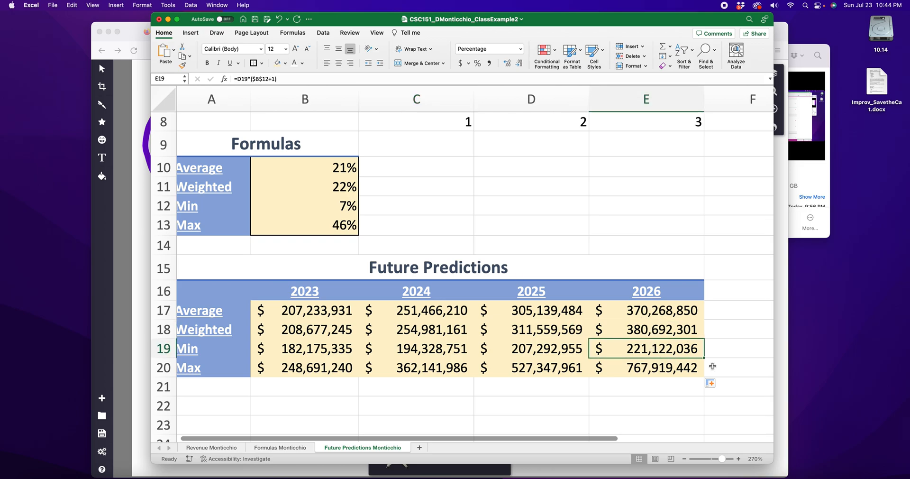
scroll(422, 349, "up", 3)
left_click(556, 226)
scroll(560, 237, "down", 3)
scroll(560, 237, "down", 4)
left_click(664, 283)
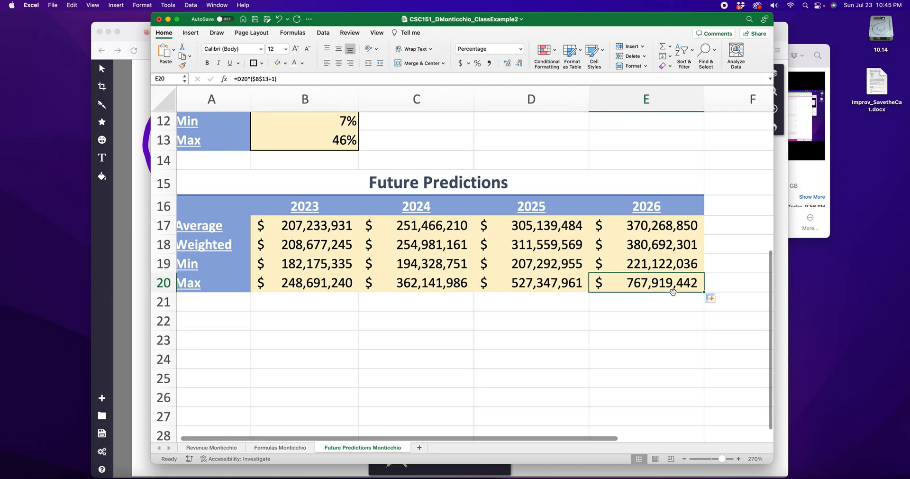
left_click(455, 326)
scroll(390, 293, "up", 4)
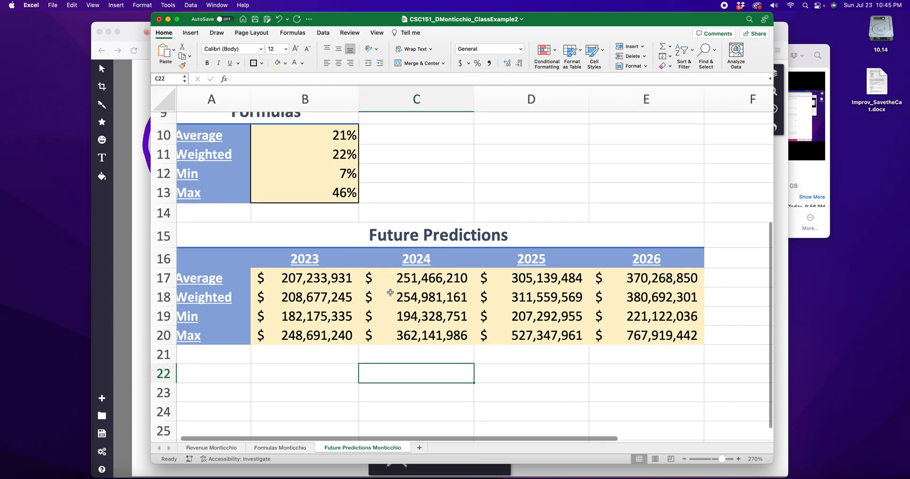
scroll(400, 290, "up", 5)
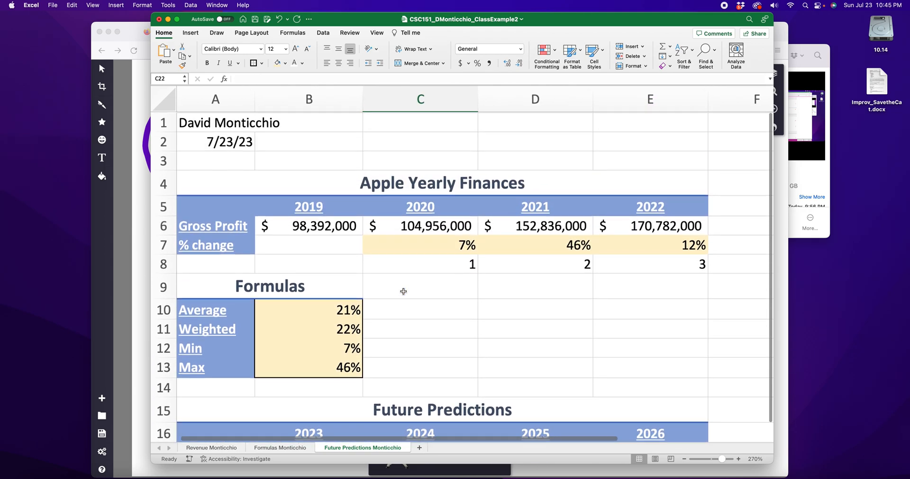
scroll(553, 268, "down", 3)
scroll(553, 268, "down", 5)
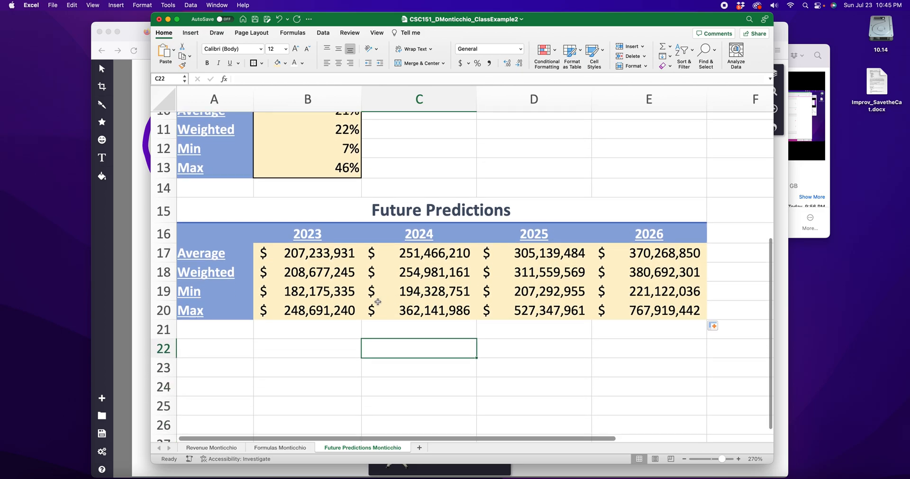
Step: Examine the 2023–2026 predictions row by row, selecting Average, Weighted, Min and Max in turn
scroll(326, 299, "up", 2)
left_click_drag(326, 299, 673, 294)
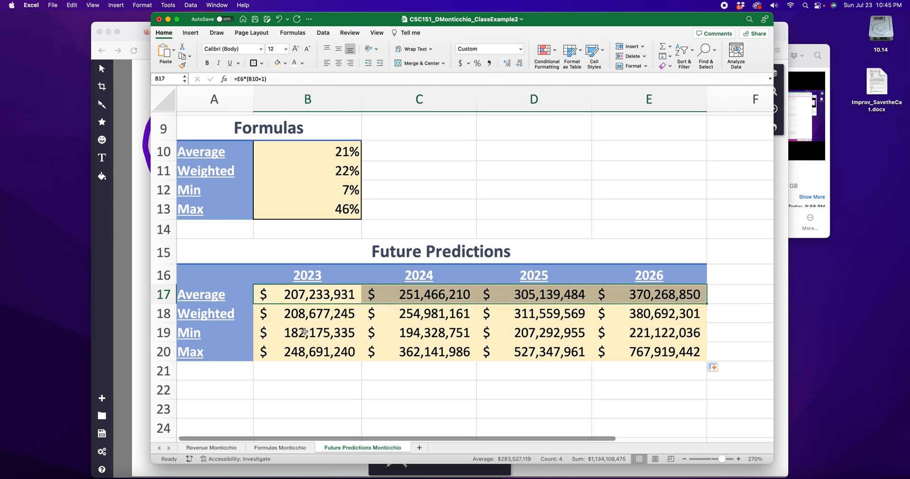
left_click_drag(301, 318, 668, 314)
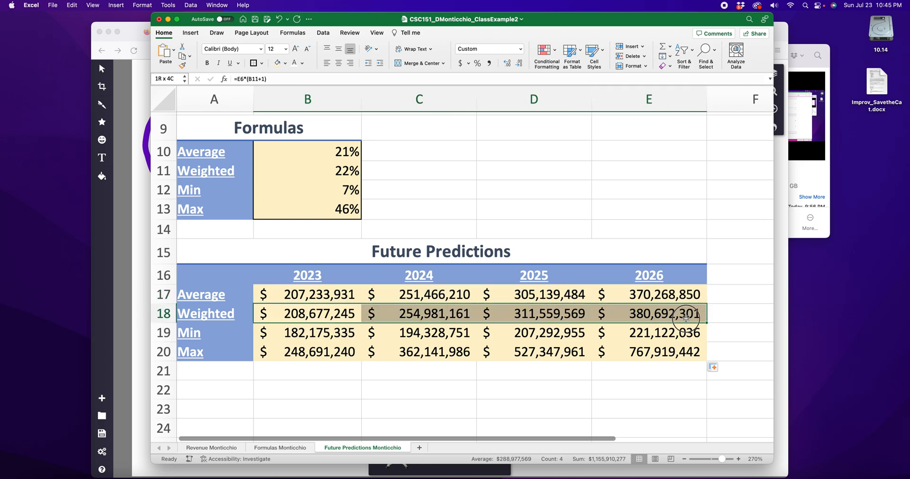
left_click_drag(313, 336, 699, 334)
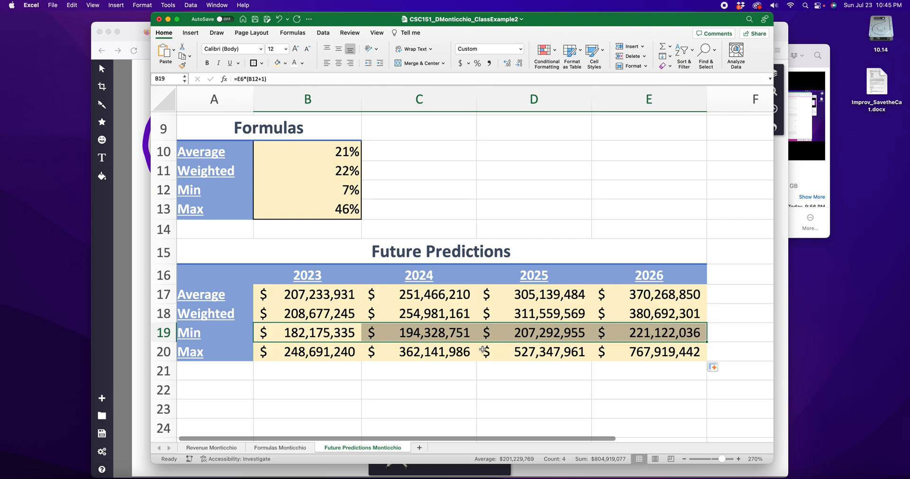
left_click_drag(311, 358, 636, 358)
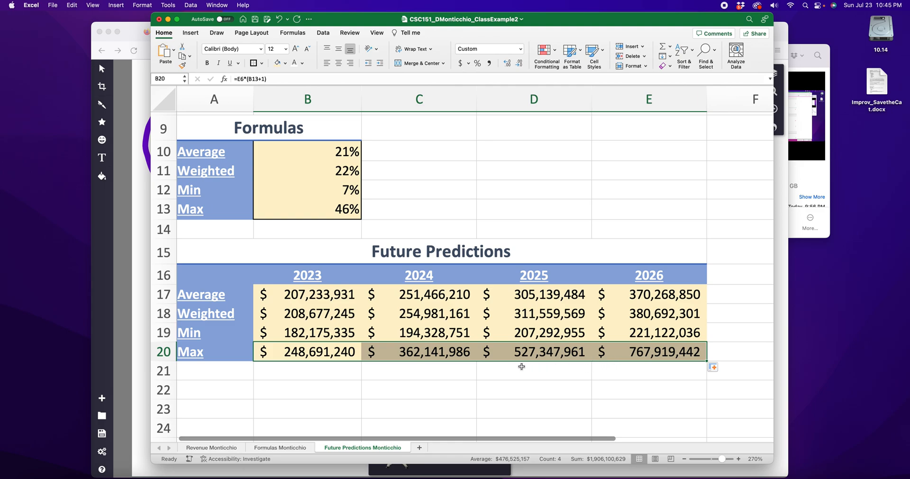
left_click(547, 382)
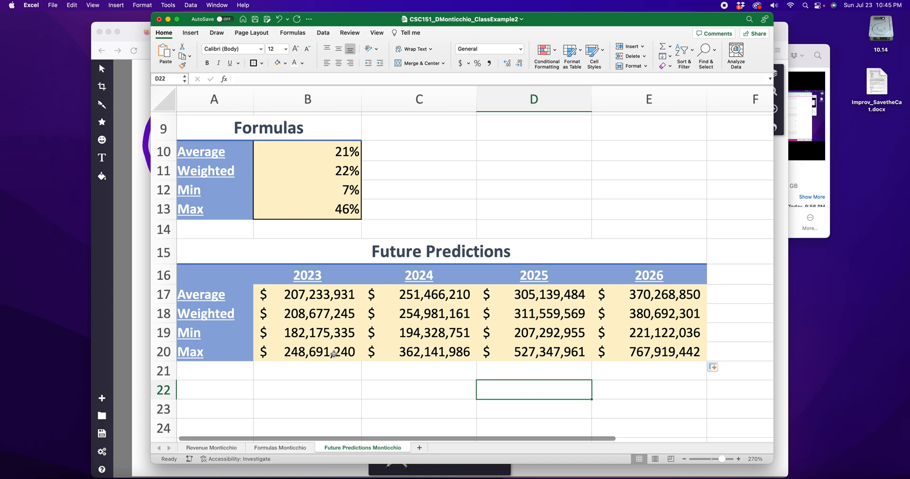
Step: Examine the Future Predictions sheet as a whole and inspect the 2020 % change formula in C7
scroll(335, 354, "up", 2)
scroll(334, 354, "up", 3)
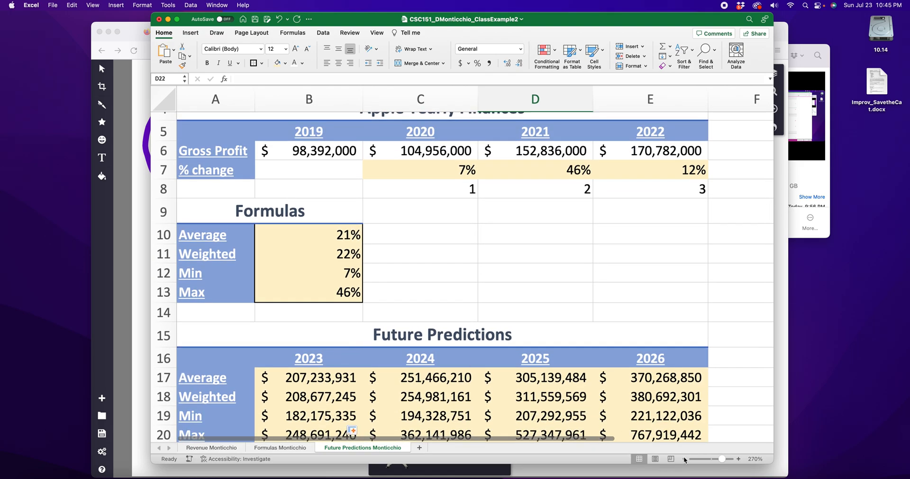
scroll(272, 333, "down", 4)
scroll(215, 316, "up", 3)
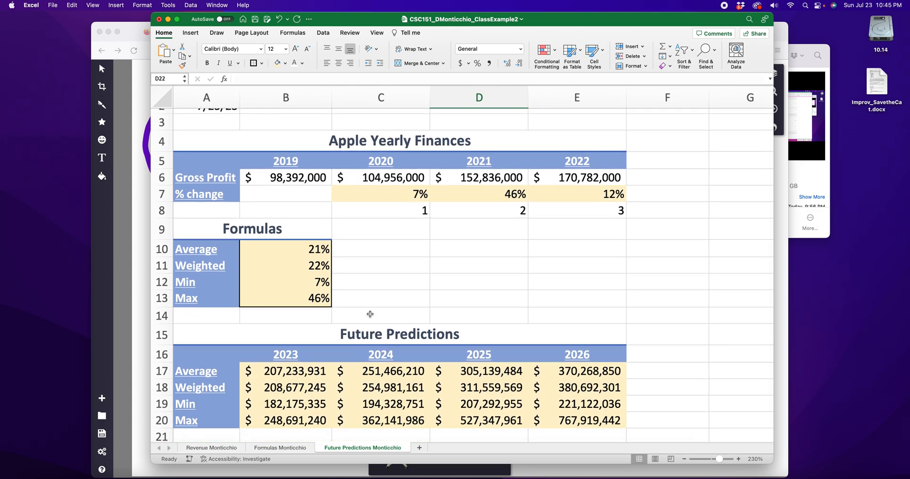
scroll(369, 313, "down", 1)
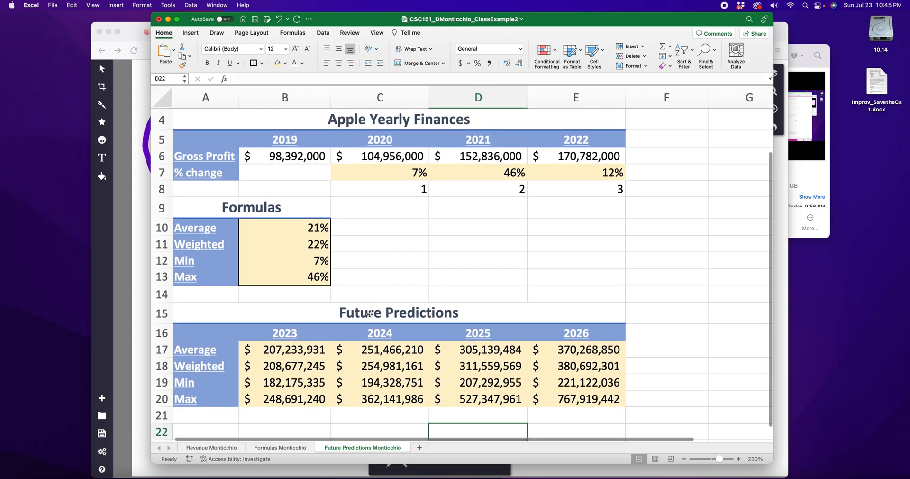
scroll(370, 312, "down", 1)
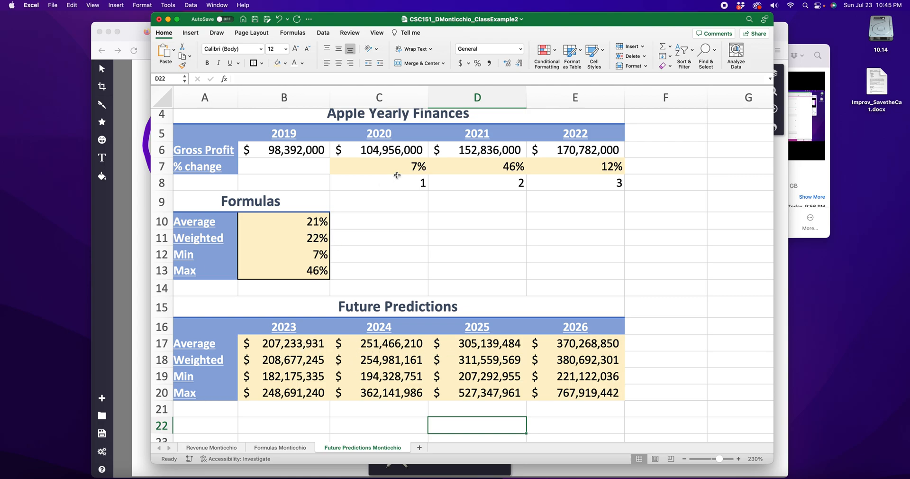
double_click(399, 166)
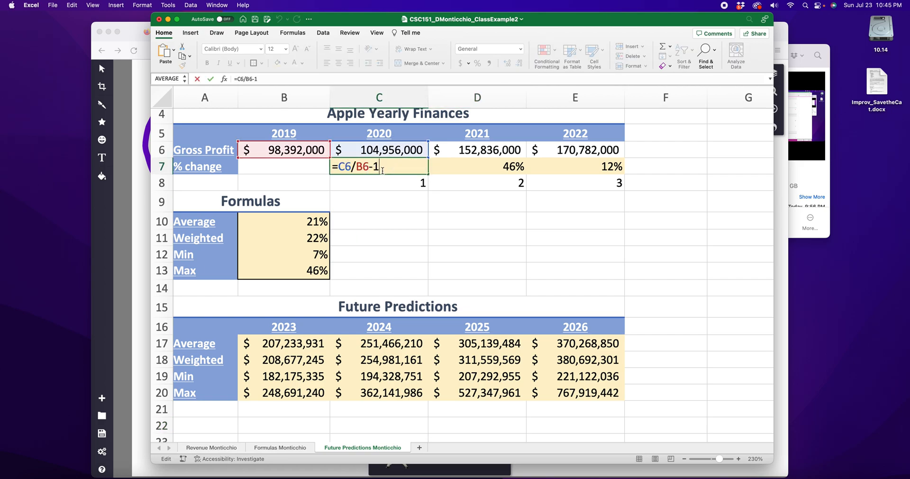
key("Return")
Step: Inspect the Weighted, Average, Min and Max formulas in B10:B13 one by one without changing them
double_click(305, 237)
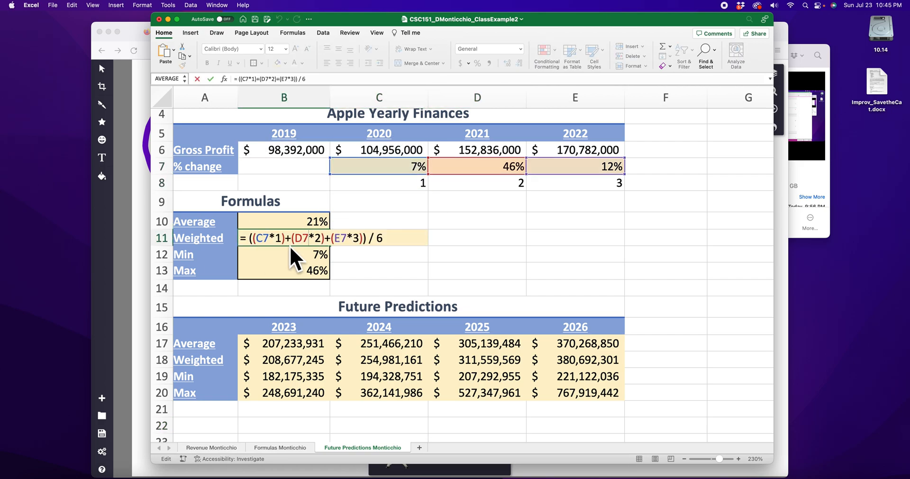
key("Escape")
double_click(307, 219)
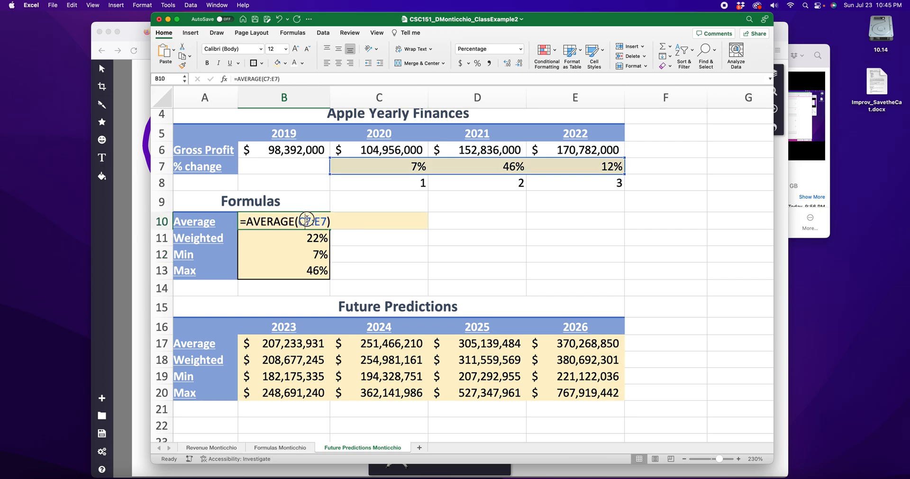
key("Escape")
double_click(302, 254)
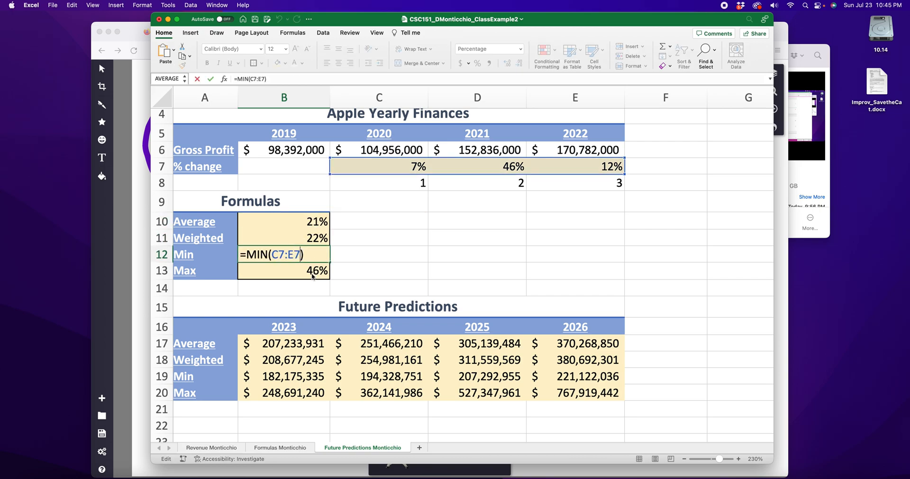
key("Escape")
double_click(304, 271)
key("Escape")
Step: Inspect prediction formulas across the Future Predictions table, including 2023 Average, 2024 Weighted, 2025 Min and 2026 Max, leaving them unchanged
left_click(265, 345)
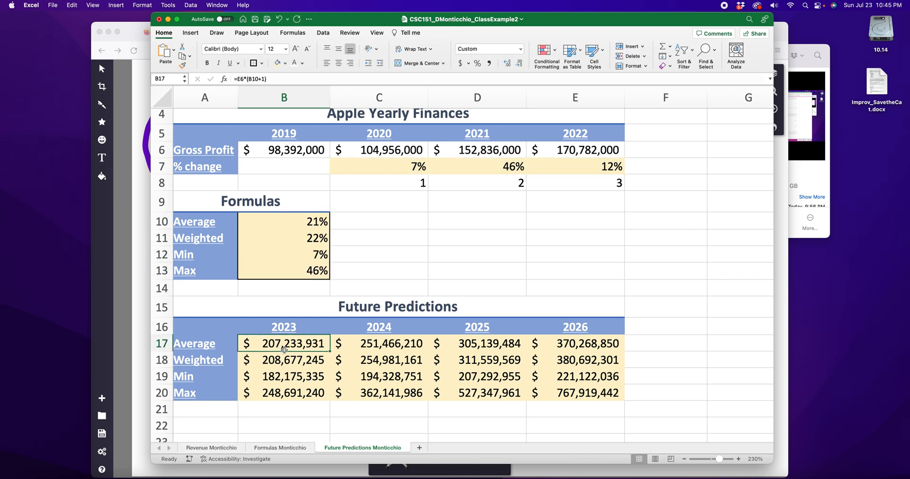
double_click(289, 344)
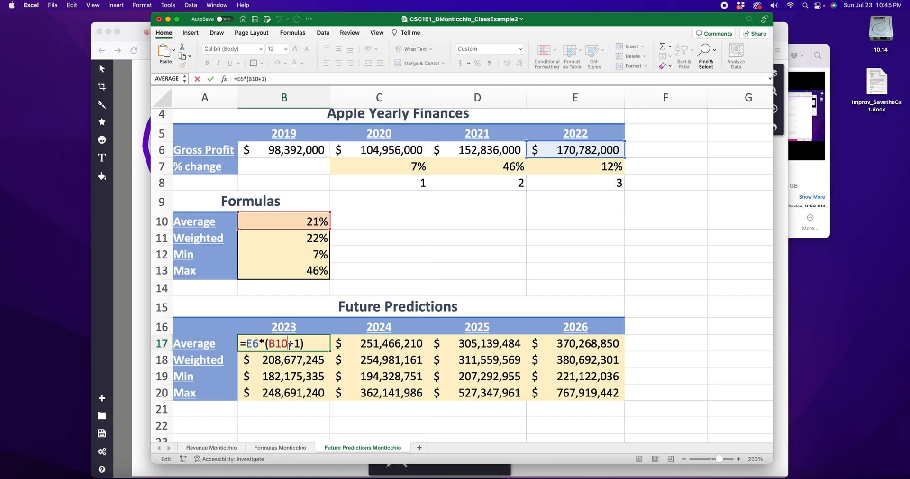
key("Escape")
left_click(404, 359)
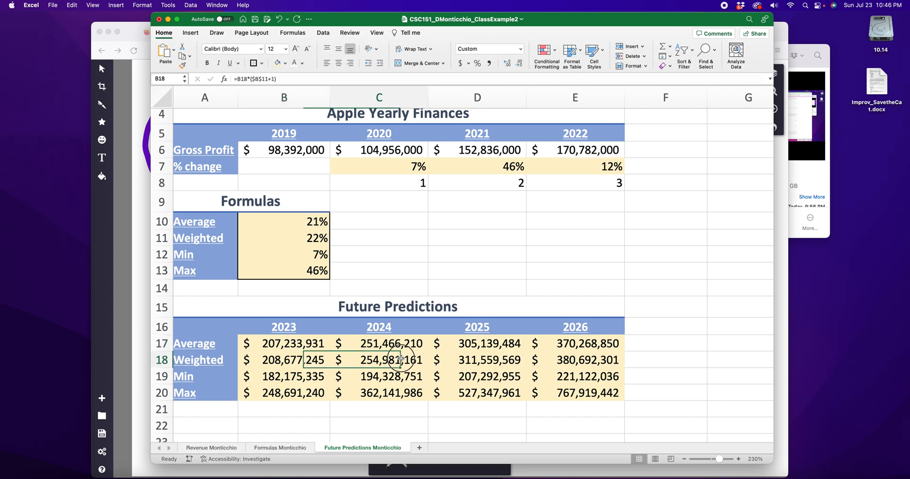
double_click(404, 359)
key("Escape")
left_click(490, 376)
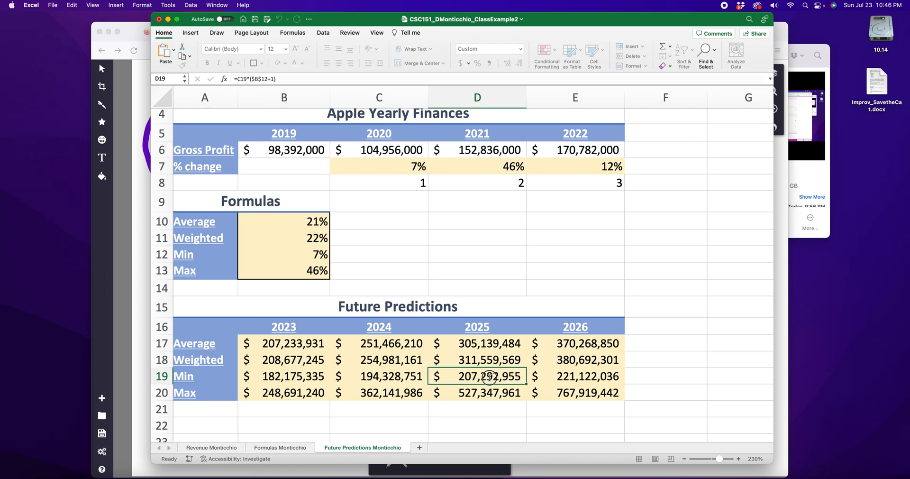
double_click(490, 375)
key("Escape")
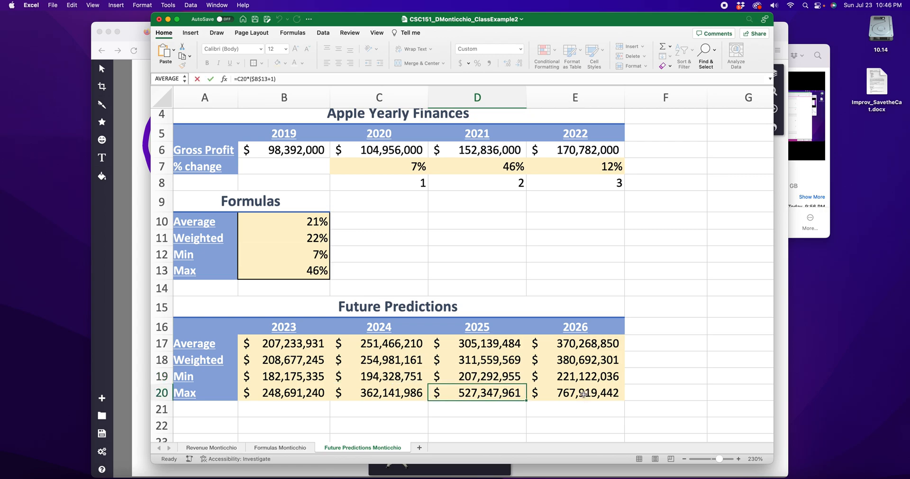
left_click(539, 393)
double_click(540, 393)
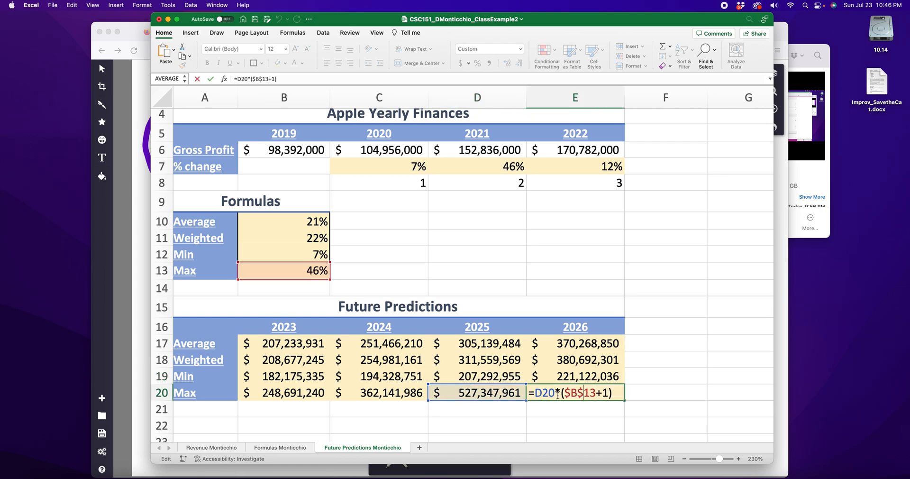
left_click(593, 409)
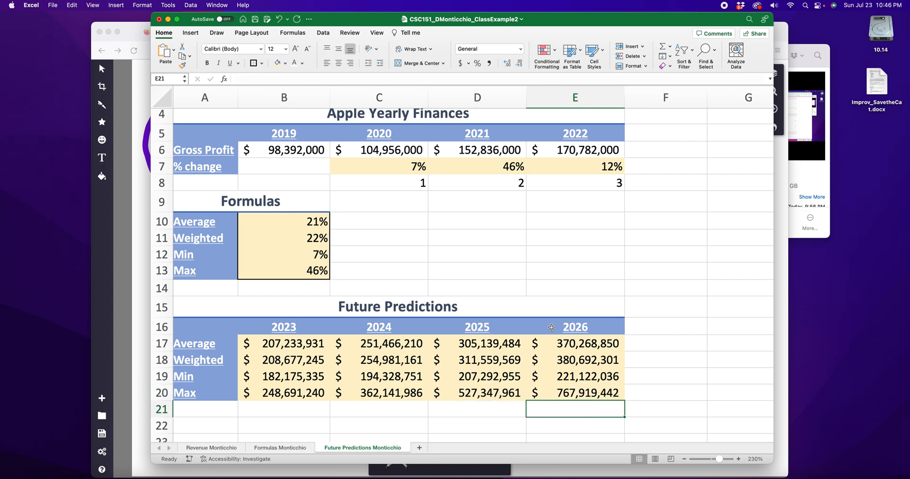
Step: Save the workbook and check the Future Predictions sheet in Page Layout view, returning to Normal view
key("super+s")
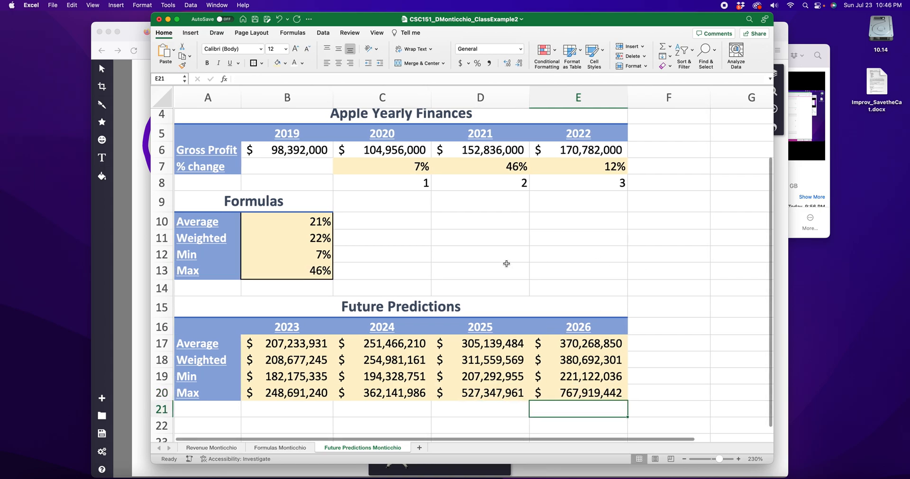
left_click(377, 33)
left_click(326, 53)
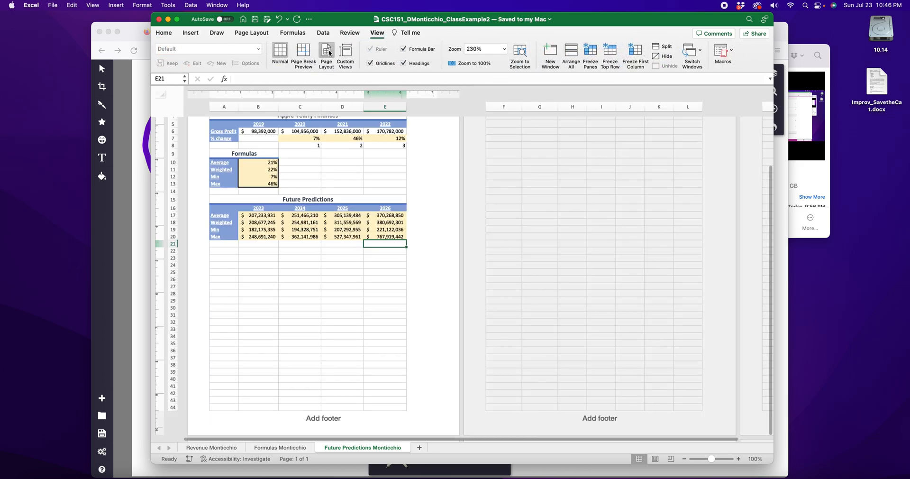
scroll(415, 237, "up", 5)
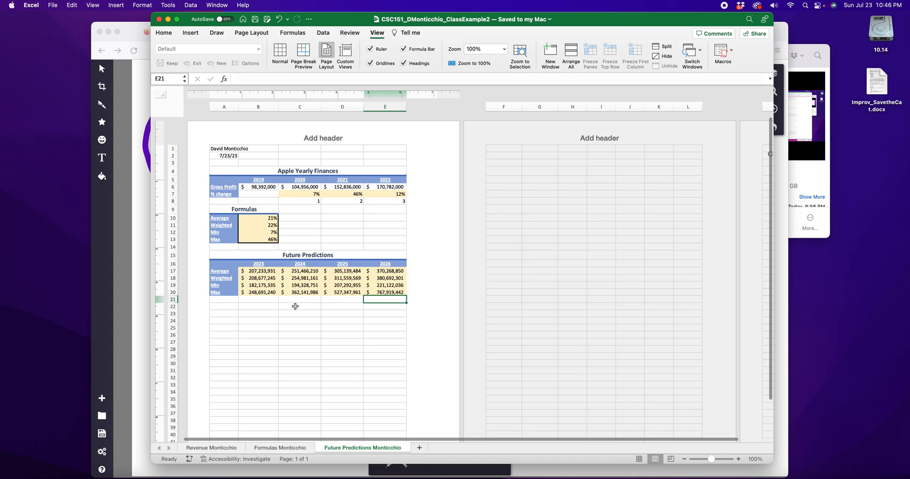
left_click(280, 52)
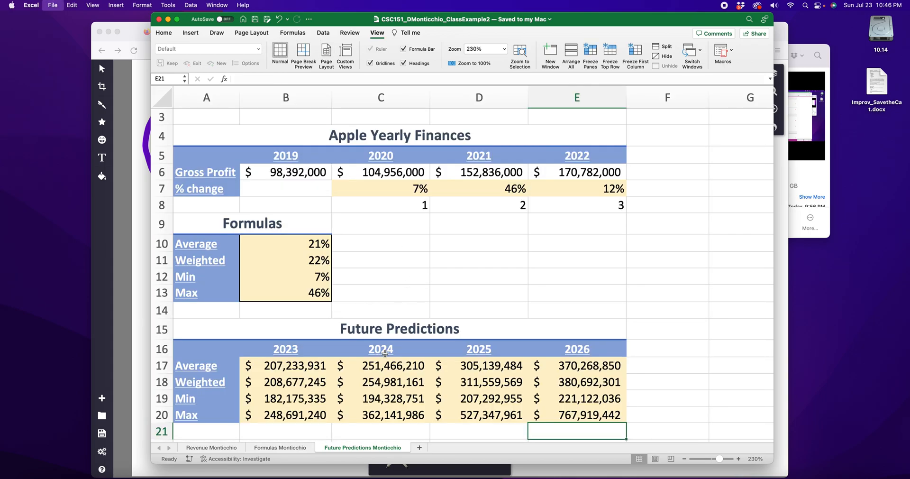